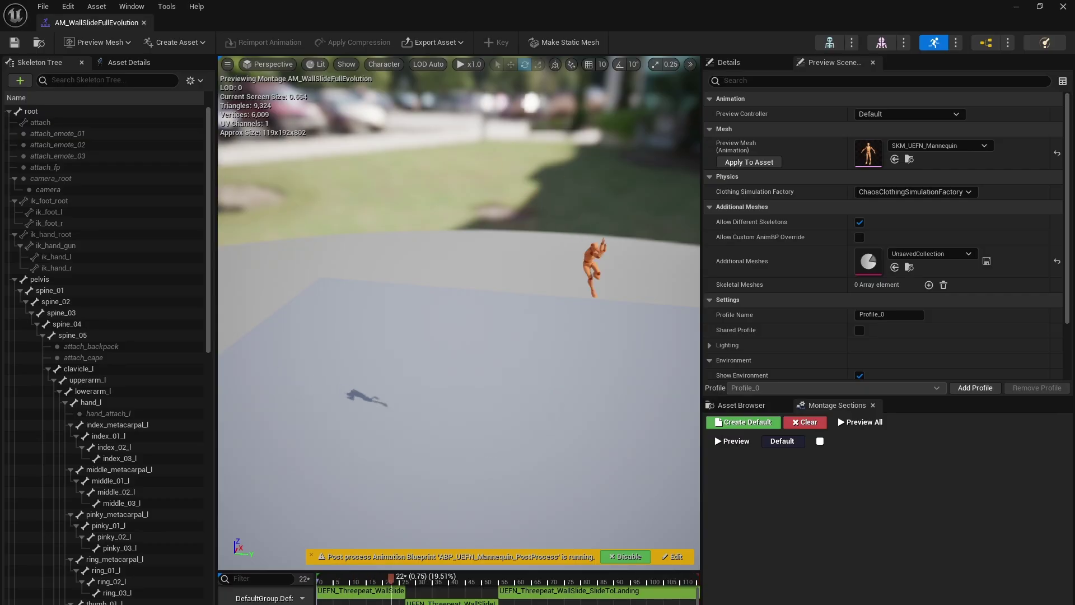
Open the UEFN_Threepeat_WallSlide_MidairToSlide animation from the montage and bake it to the CR_Mannequin_Body control rig
{"action": "right_click_drag", "start_coordinate": [533, 504], "coordinate": [533, 504]}
{"action": "right_click_drag", "start_coordinate": [567, 456], "coordinate": [566, 456]}
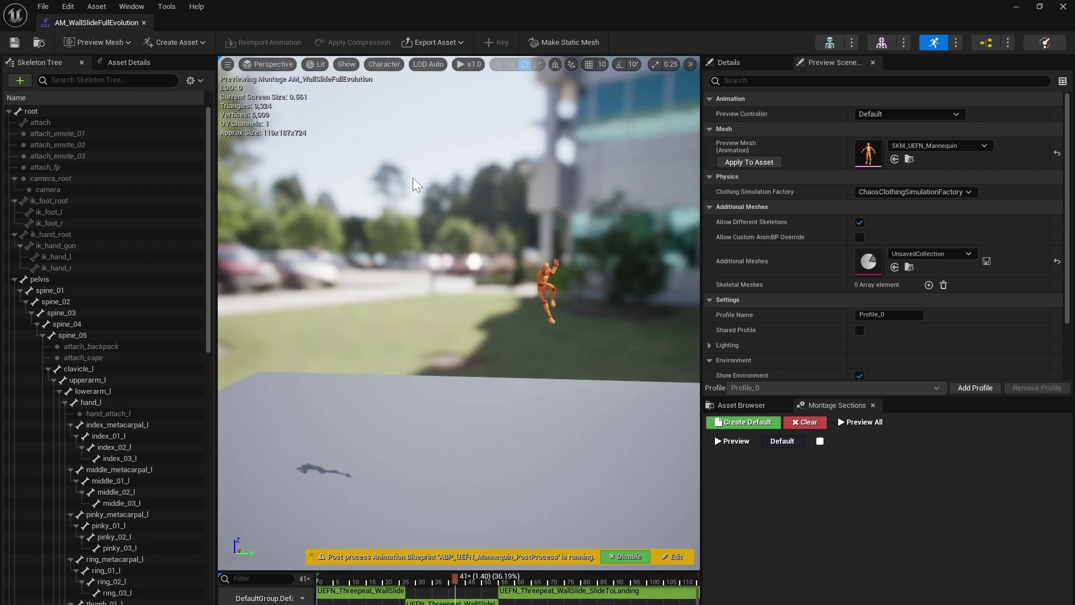
{"action": "double_click", "coordinate": [370, 591]}
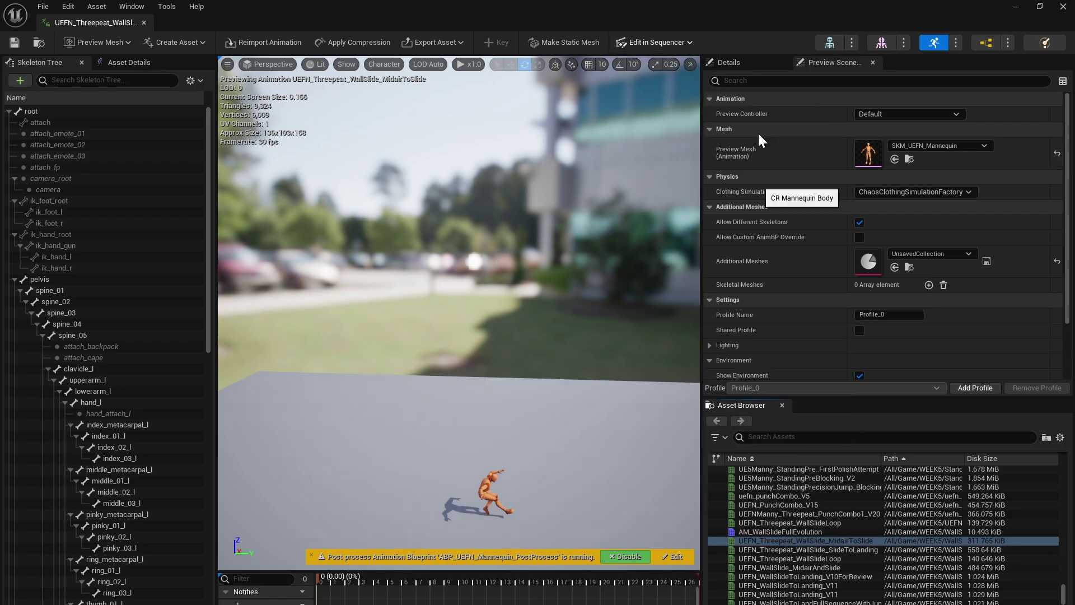
{"action": "left_click", "coordinate": [145, 24]}
Play the baked MidairToSlide sequence in the level and scrub back to frame 0
{"action": "mouse_move", "coordinate": [485, 156]}
{"action": "right_mouse_down"}
{"action": "mouse_move", "coordinate": [483, 137]}
{"action": "mouse_move", "coordinate": [485, 156]}
{"action": "right_mouse_up"}
{"action": "key", "text": "space"}
{"action": "key", "text": "space"}
{"action": "left_click_drag", "start_coordinate": [406, 438], "coordinate": [292, 446]}
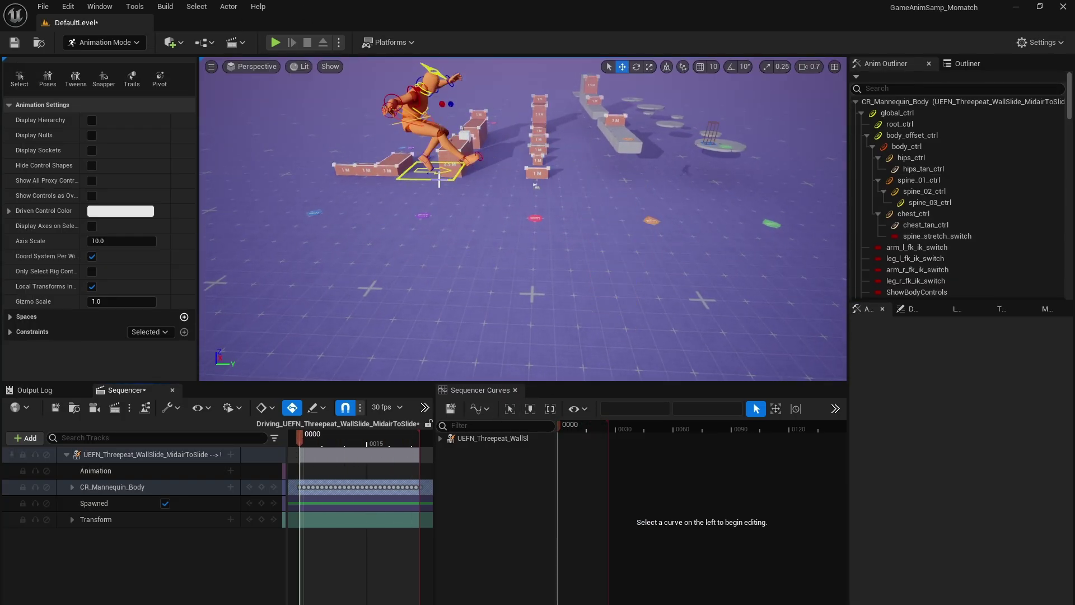
Isolate root_ctrl's location curves under CR_Mannequin_Body and set all of its Location.Z keys to 0
{"action": "left_click", "coordinate": [73, 488]}
{"action": "left_click", "coordinate": [101, 519]}
{"action": "double_click", "coordinate": [477, 514]}
{"action": "left_click", "coordinate": [481, 539]}
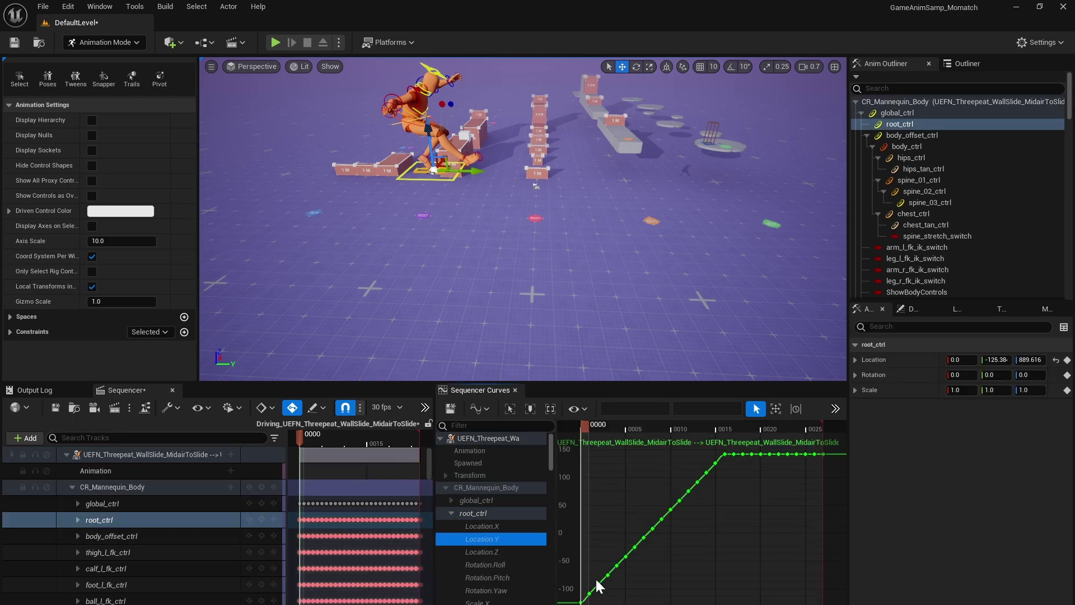
{"action": "left_click", "coordinate": [485, 553]}
{"action": "left_click", "coordinate": [580, 454]}
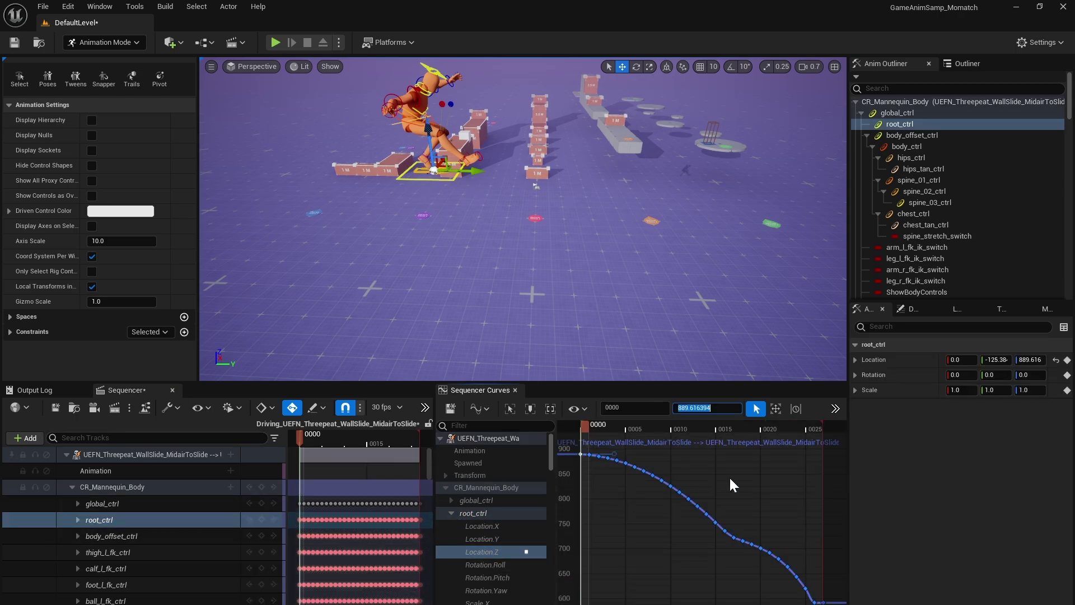
{"action": "left_click", "coordinate": [714, 409]}
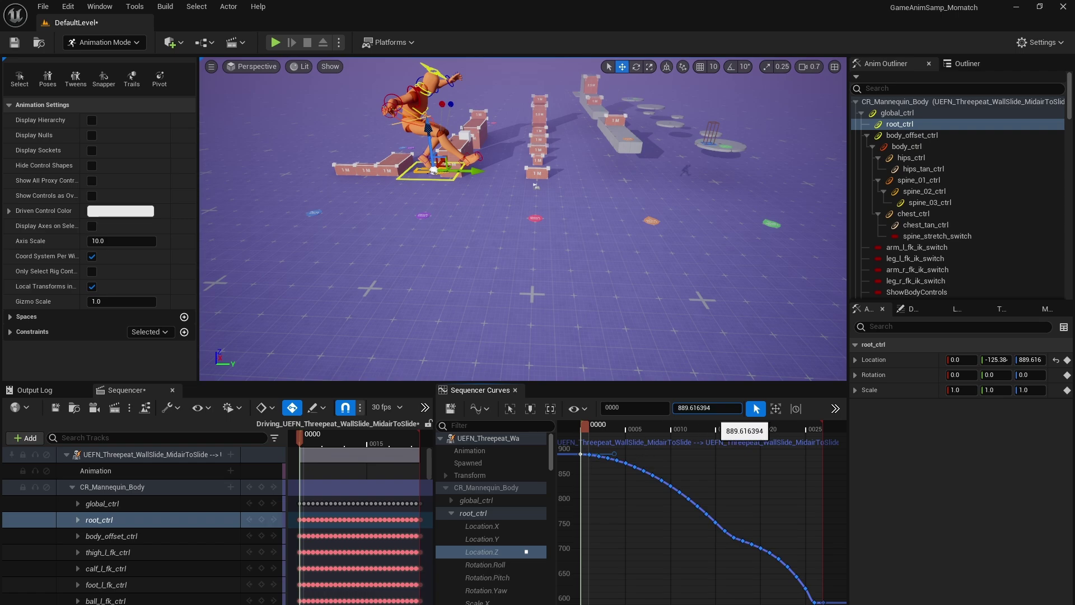
{"action": "key", "text": "ctrl+a"}
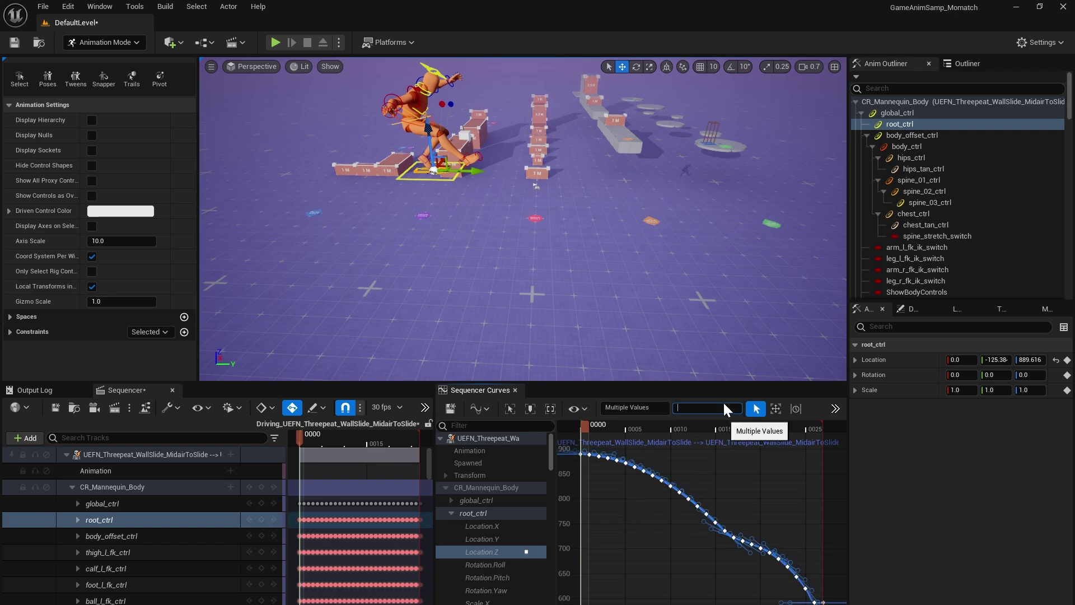
{"action": "type", "text": "0"}
{"action": "key", "text": "Return"}
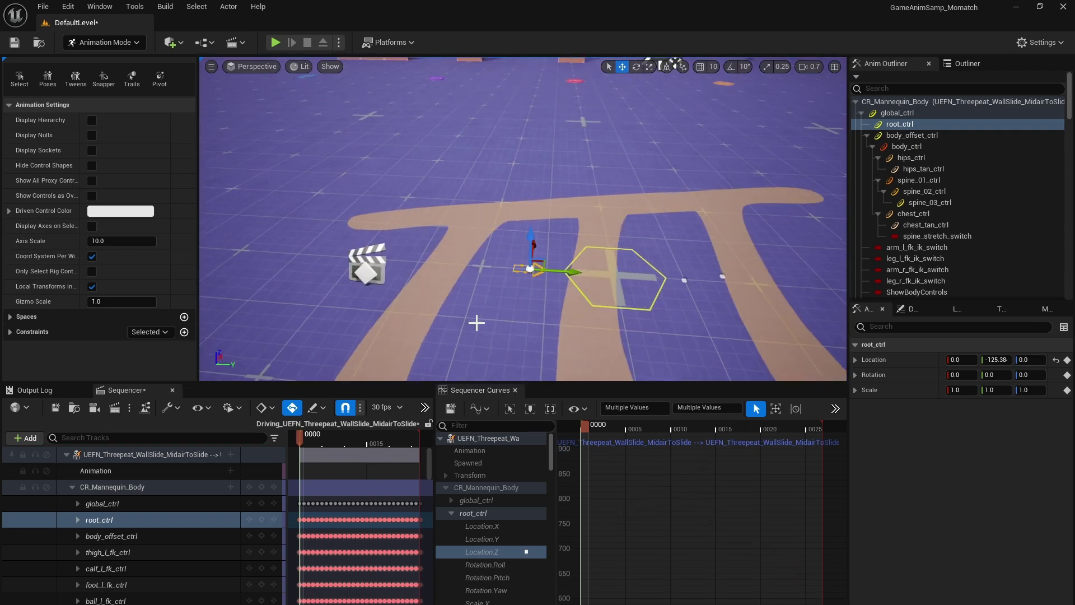
{"action": "scroll", "coordinate": [477, 322], "scroll_direction": "down", "scroll_amount": 5}
{"action": "scroll", "coordinate": [466, 317], "scroll_direction": "down", "scroll_amount": 3}
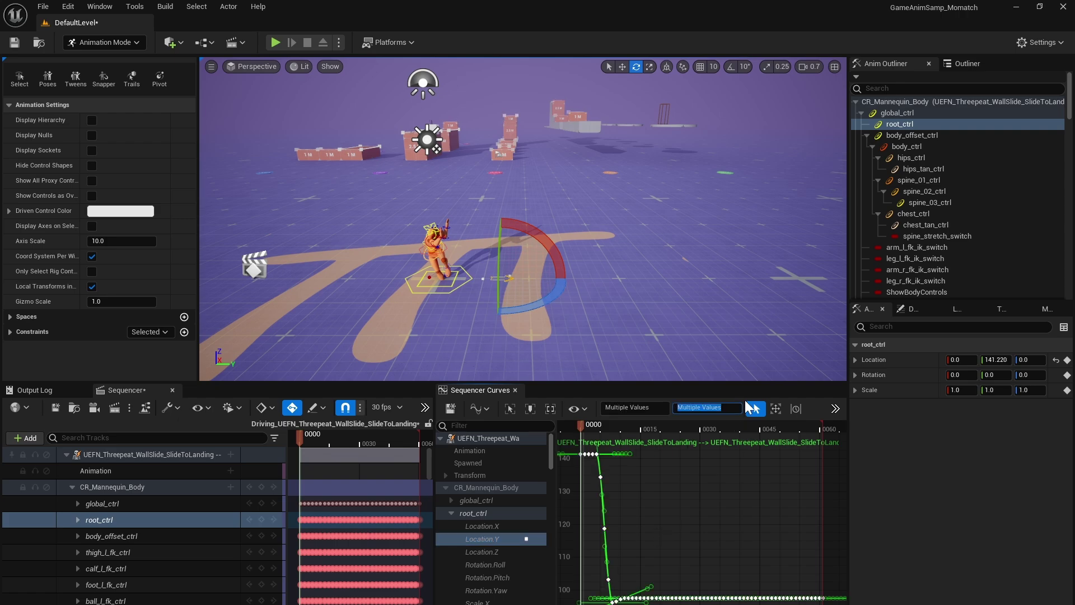
Bake the SlideToLanding sequence to a new animation named UEFN_Threepeat_WallSlide_SlideToLandingTutorial in the WEEK5/WallSlideTutorial folder
{"action": "left_click", "coordinate": [160, 455]}
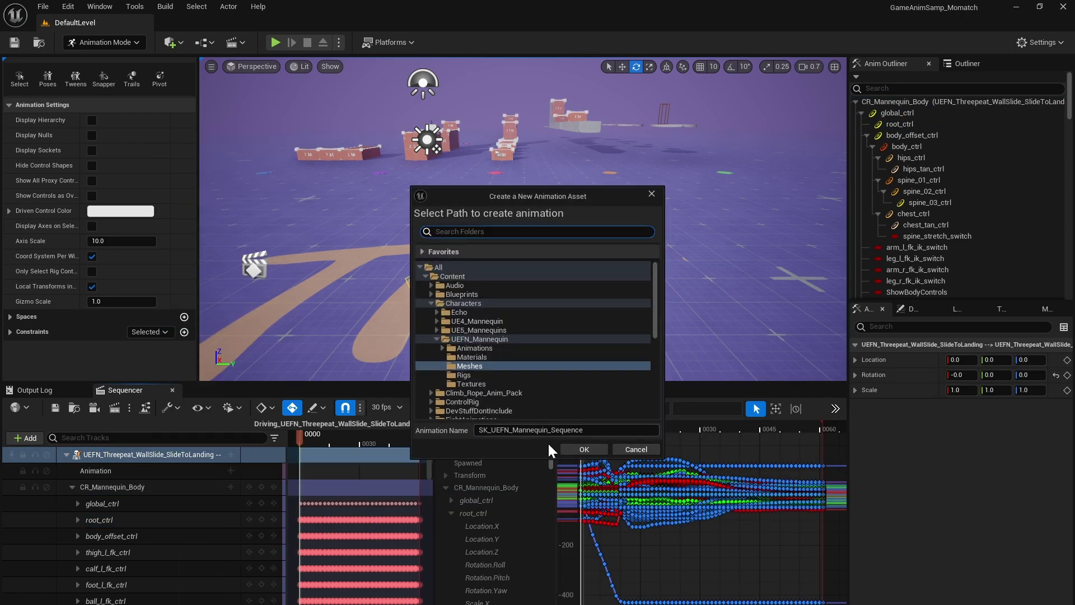
{"action": "scroll", "coordinate": [504, 347], "scroll_direction": "down", "scroll_amount": 5}
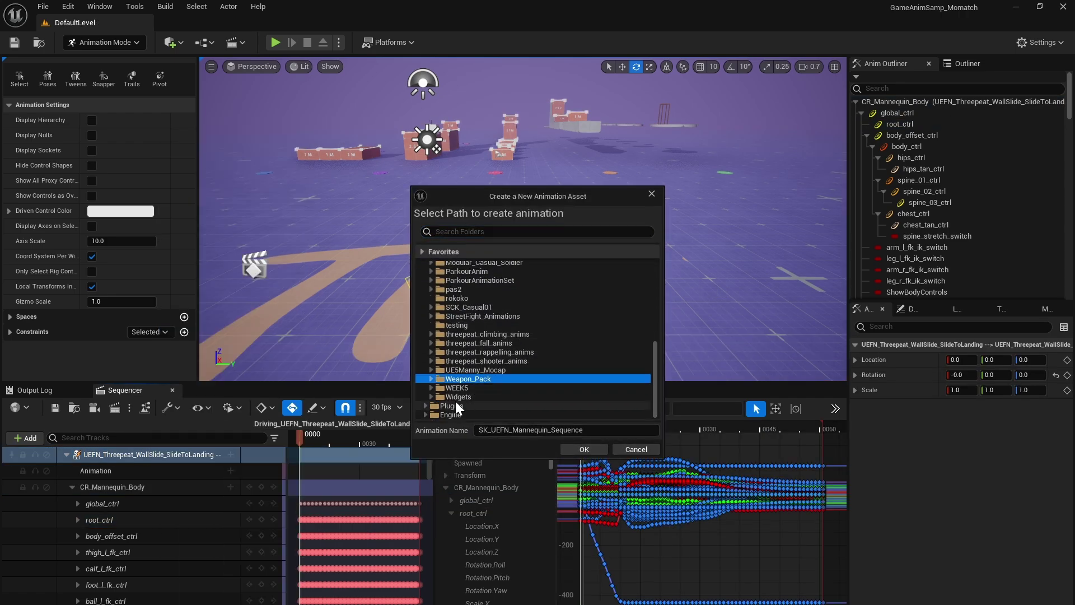
{"action": "left_click", "coordinate": [455, 401]}
{"action": "left_click", "coordinate": [478, 388]}
{"action": "type", "text": "UEFN_Threepeat_WallSlide_SlideToLandingTutorial"}
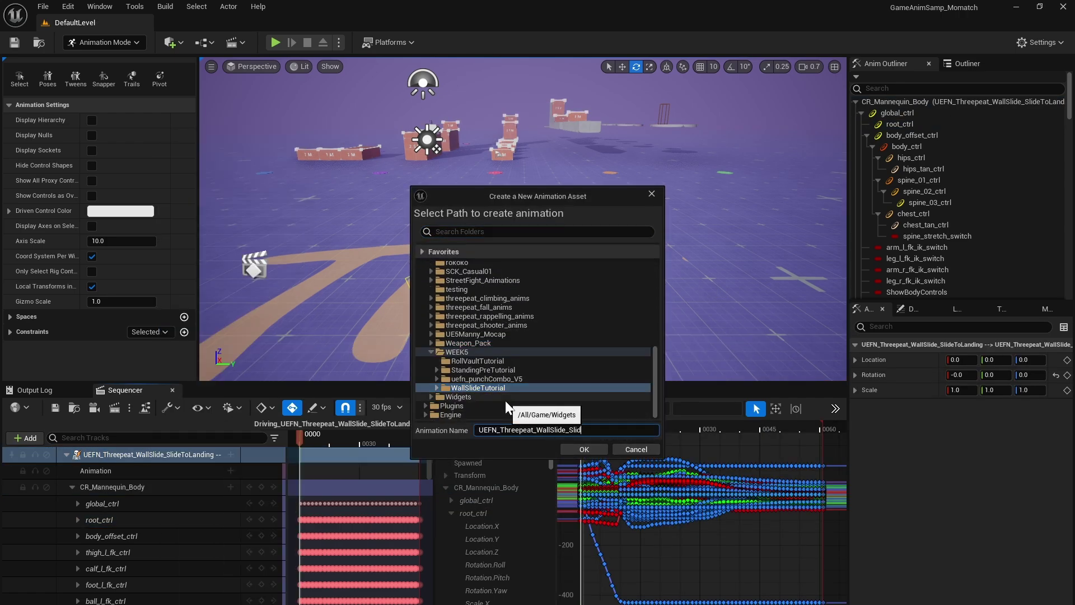
{"action": "left_click", "coordinate": [584, 449]}
Reopen the MidairToSlide level sequence from the WallSlideTutorial content and set root_ctrl's Location.Y to 0
{"action": "key", "text": "ctrl+space"}
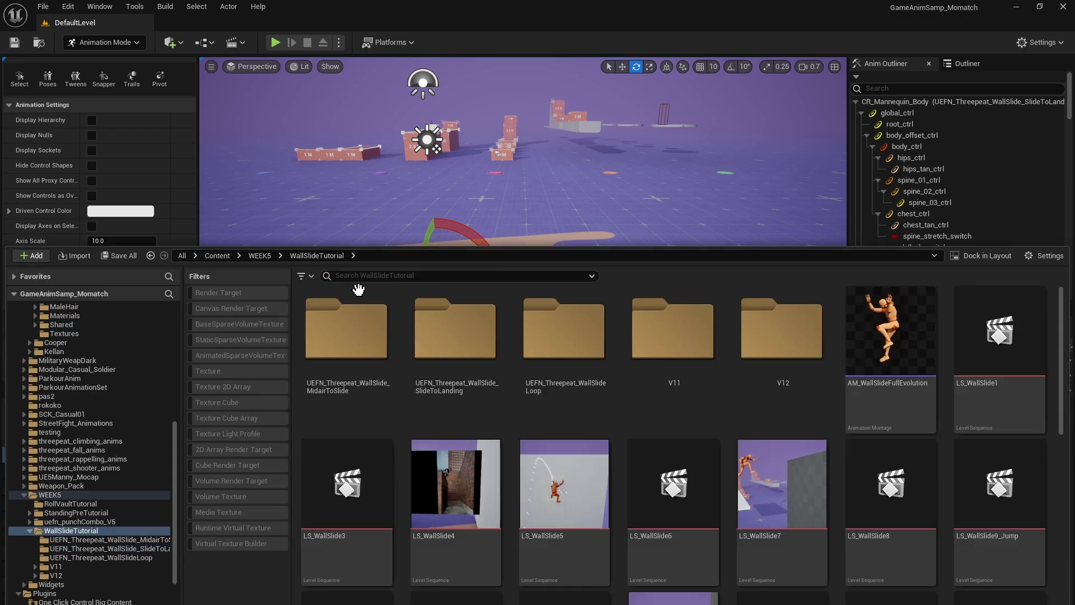
{"action": "double_click", "coordinate": [451, 360]}
{"action": "left_click", "coordinate": [326, 210]}
{"action": "left_click", "coordinate": [115, 520]}
{"action": "left_click", "coordinate": [451, 477]}
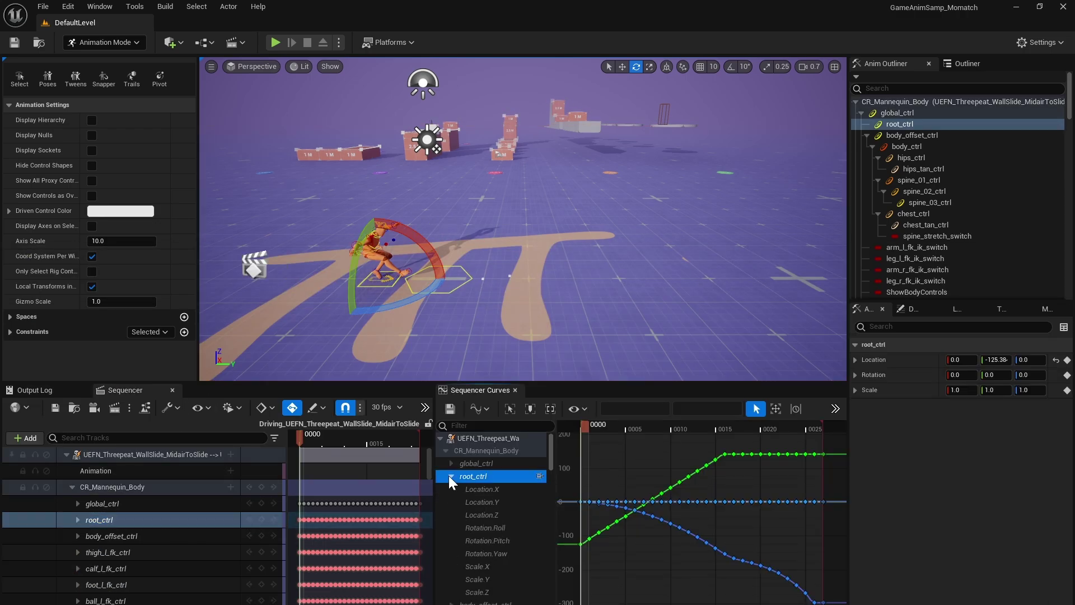
{"action": "left_click", "coordinate": [484, 503]}
{"action": "left_click", "coordinate": [719, 409]}
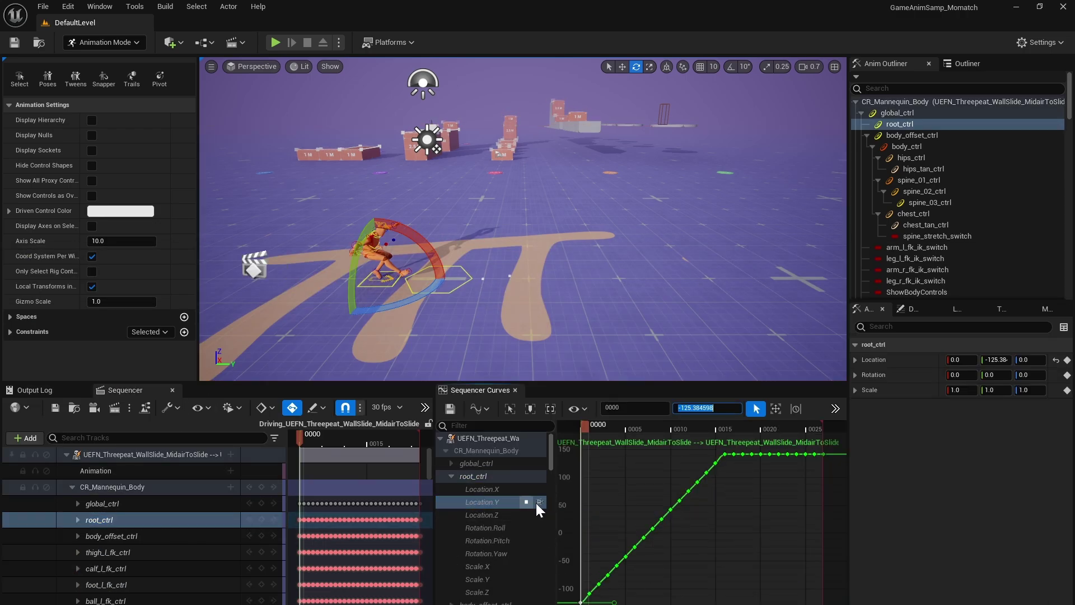
{"action": "type", "text": "0"}
{"action": "key", "text": "Return"}
Set all of body_offset_ctrl's Location.Y keys to 0 and save the MidairToSlide sequence
{"action": "scroll", "coordinate": [457, 518], "scroll_direction": "down", "scroll_amount": 3}
{"action": "left_click", "coordinate": [451, 552]}
{"action": "left_click", "coordinate": [518, 577]}
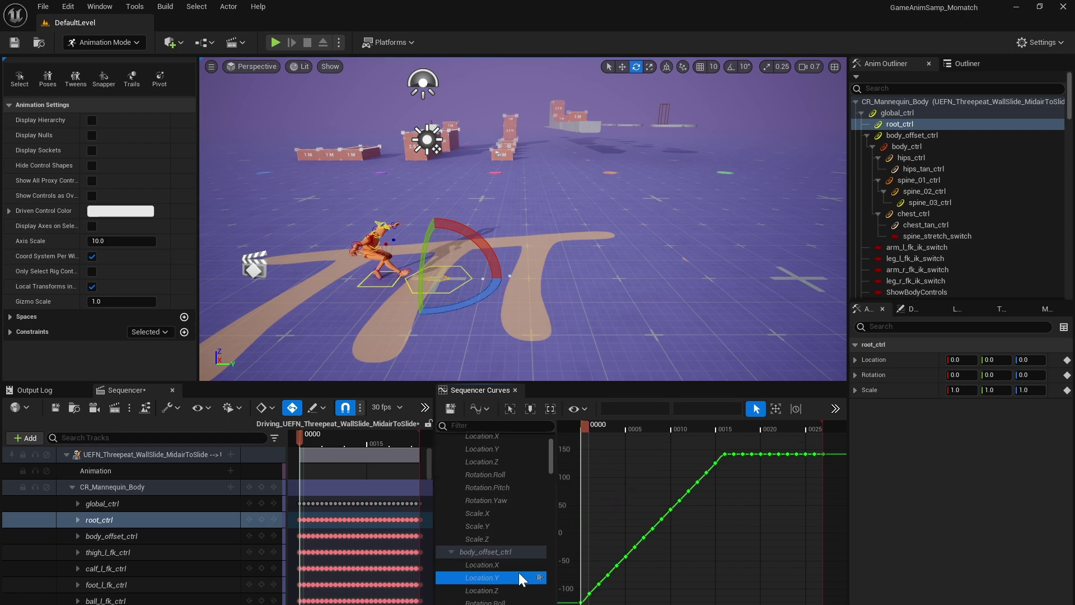
{"action": "key", "text": "ctrl+a"}
{"action": "left_click", "coordinate": [711, 409]}
{"action": "type", "text": "0"}
{"action": "key", "text": "Return"}
{"action": "key", "text": "ctrl+s"}
{"action": "right_click", "coordinate": [178, 487]}
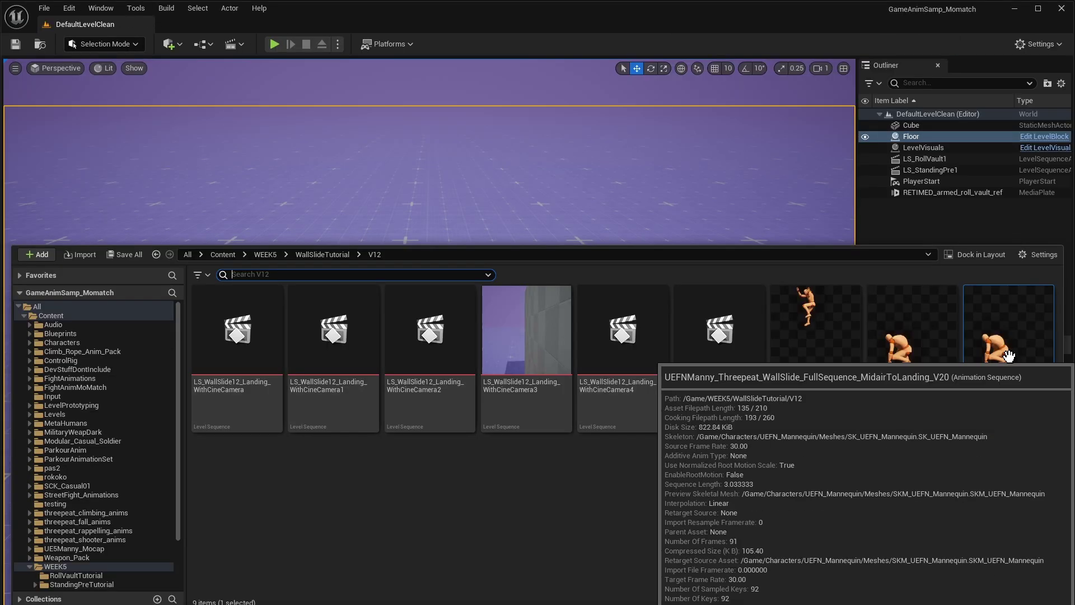
Open the UEFNManny_Threepeat_WallSlide_FullSequence_MidairToLanding_V20 animation and bake it to the CR_Mannequin_Body control rig
{"action": "double_click", "coordinate": [1008, 356]}
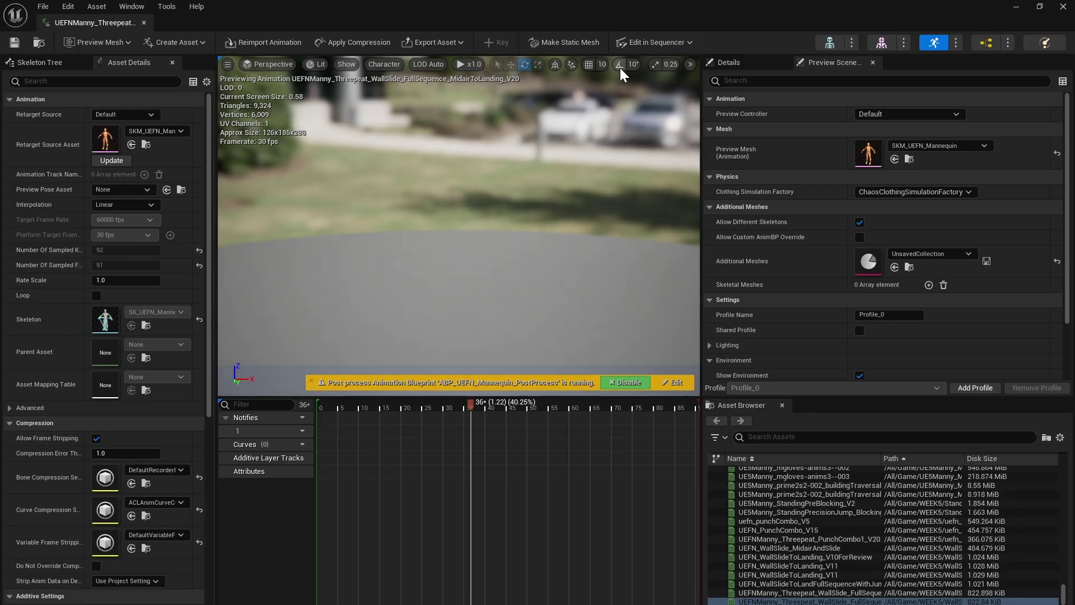
{"action": "left_click", "coordinate": [661, 43]}
{"action": "mouse_move", "coordinate": [678, 106]}
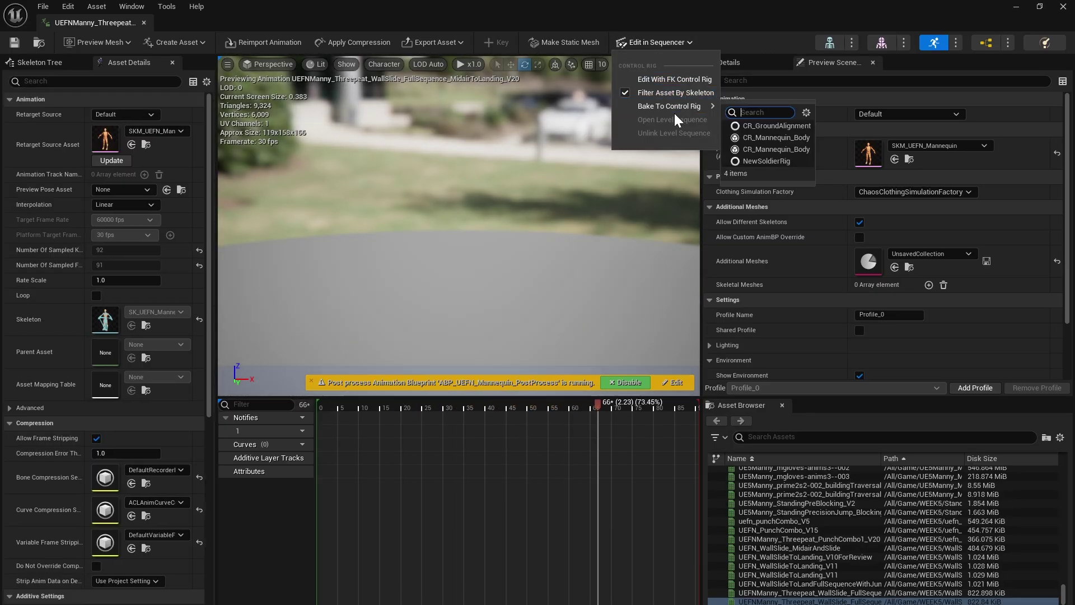
{"action": "left_click", "coordinate": [766, 142]}
{"action": "left_click", "coordinate": [586, 379]}
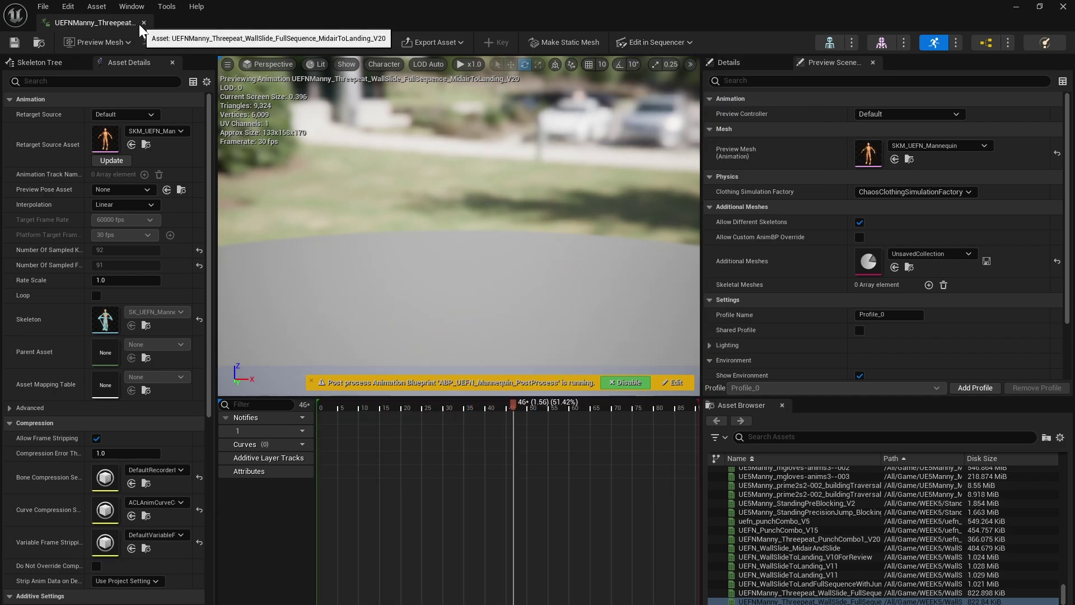
Go to frame 26 of the full sequence, select foot_l_ik_ctrl and frame its curves in the curve editor
{"action": "left_click_drag", "start_coordinate": [515, 434], "coordinate": [544, 452]}
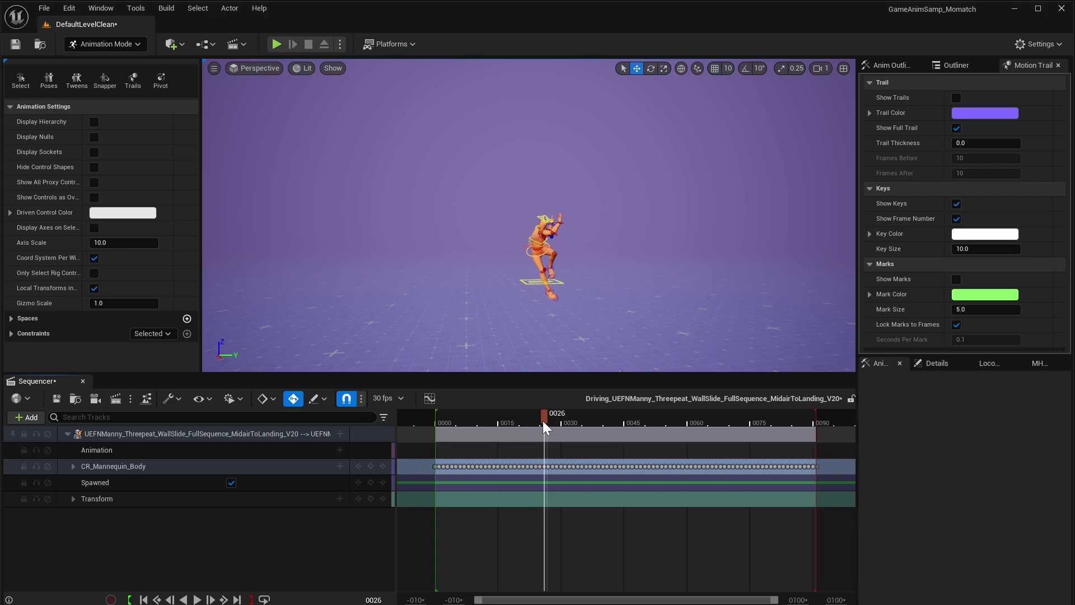
{"action": "key", "text": "m"}
{"action": "mouse_move", "coordinate": [552, 320]}
{"action": "right_mouse_down"}
{"action": "mouse_move", "coordinate": [522, 332]}
{"action": "mouse_move", "coordinate": [546, 335]}
{"action": "right_mouse_up"}
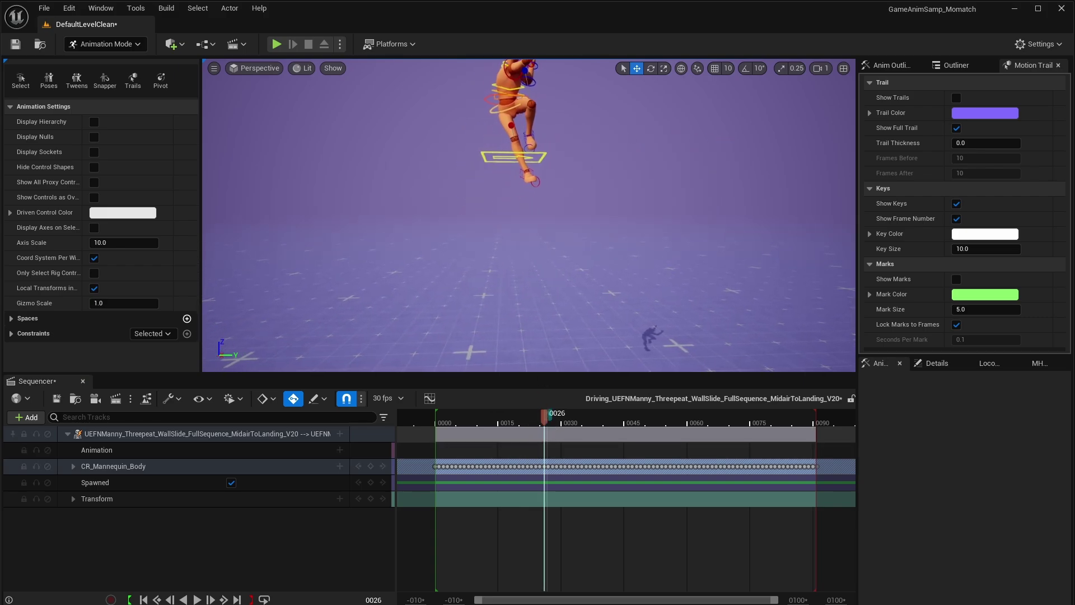
{"action": "mouse_move", "coordinate": [593, 270]}
{"action": "right_mouse_down"}
{"action": "mouse_move", "coordinate": [584, 256]}
{"action": "mouse_move", "coordinate": [592, 269]}
{"action": "right_mouse_up"}
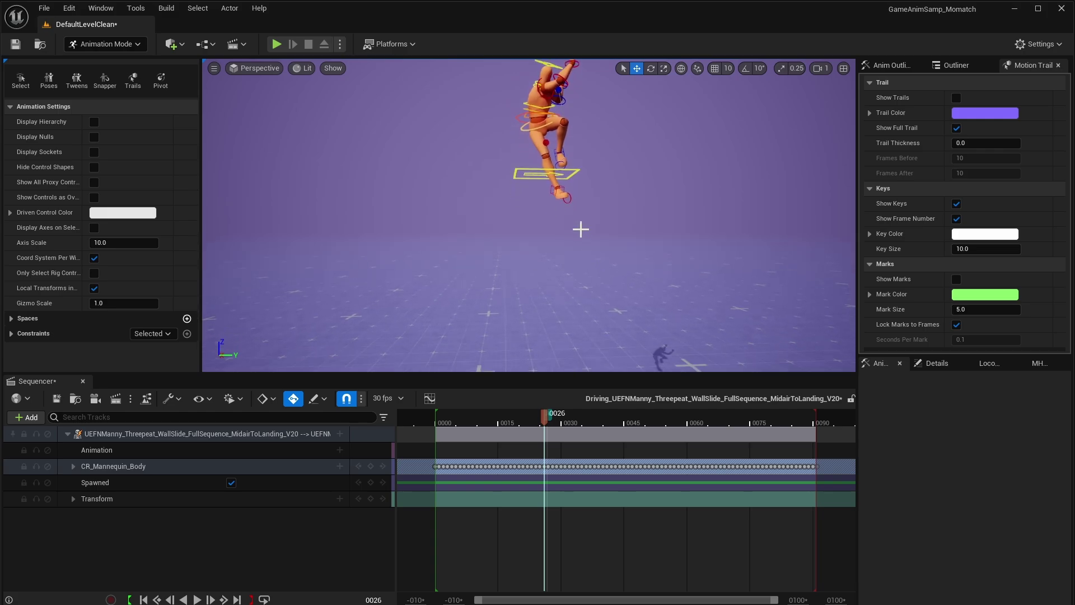
{"action": "left_click", "coordinate": [564, 150]}
{"action": "left_click", "coordinate": [429, 398]}
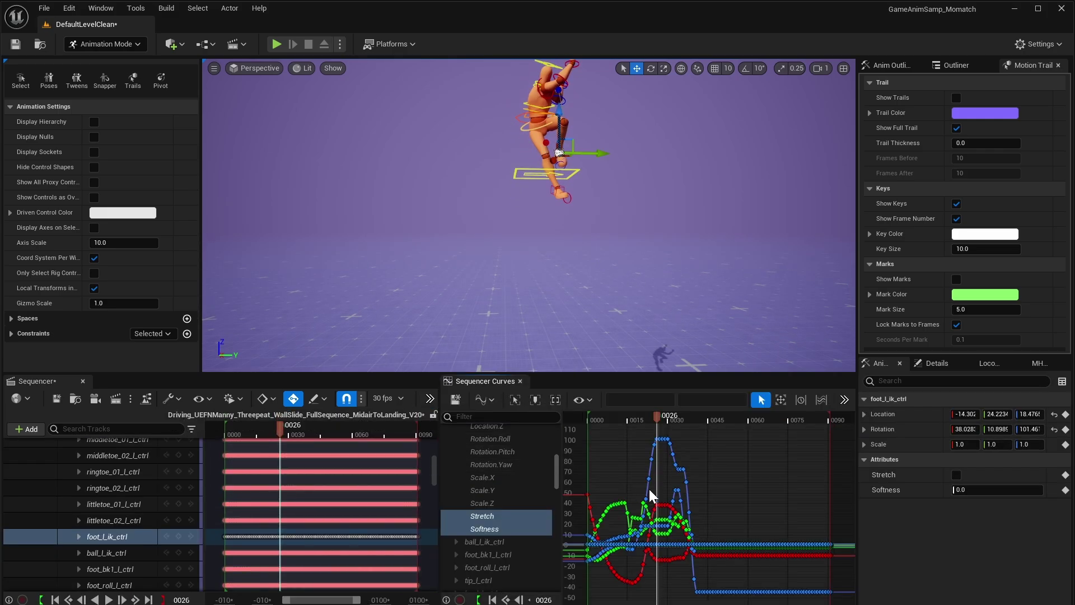
{"action": "key", "text": "f"}
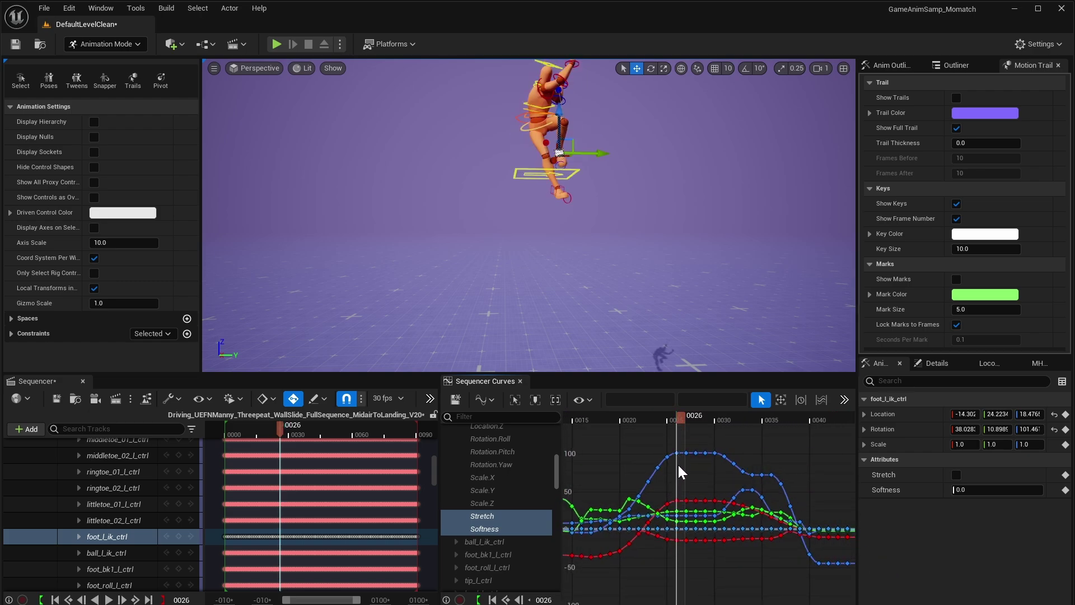
Scrub between frames 26 and 30 to examine the slide hold and select foot_l_ik_ctrl's keys across that range
{"action": "left_click_drag", "start_coordinate": [679, 418], "coordinate": [722, 433]}
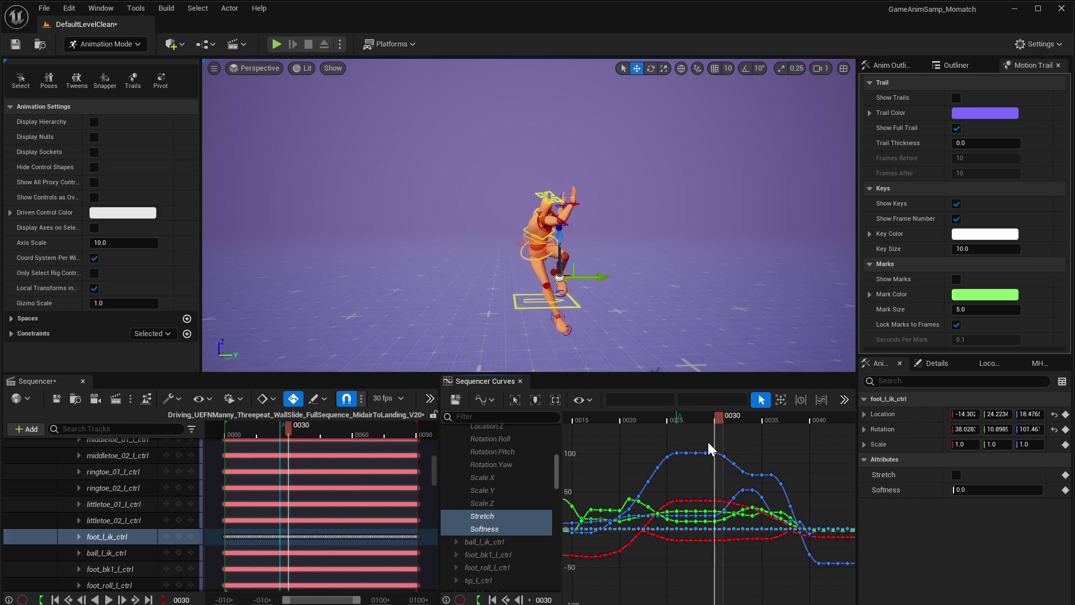
{"action": "mouse_move", "coordinate": [727, 417]}
{"action": "left_mouse_down"}
{"action": "mouse_move", "coordinate": [678, 424]}
{"action": "mouse_move", "coordinate": [713, 431]}
{"action": "mouse_move", "coordinate": [707, 411]}
{"action": "left_mouse_up"}
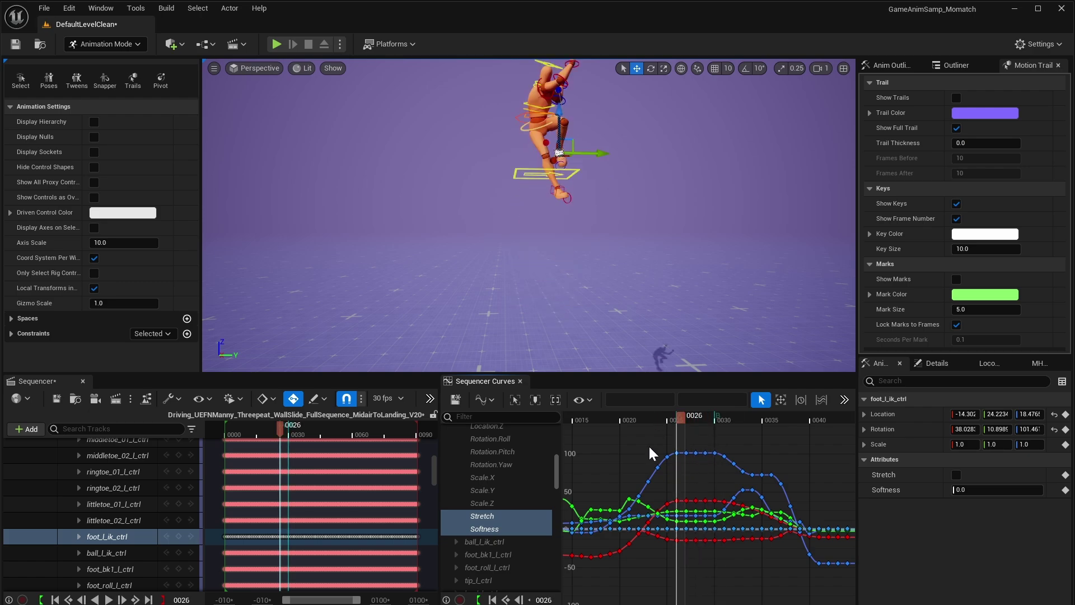
{"action": "right_click_drag", "start_coordinate": [639, 449], "coordinate": [704, 492]}
{"action": "scroll", "coordinate": [734, 480], "scroll_direction": "down", "scroll_amount": 6}
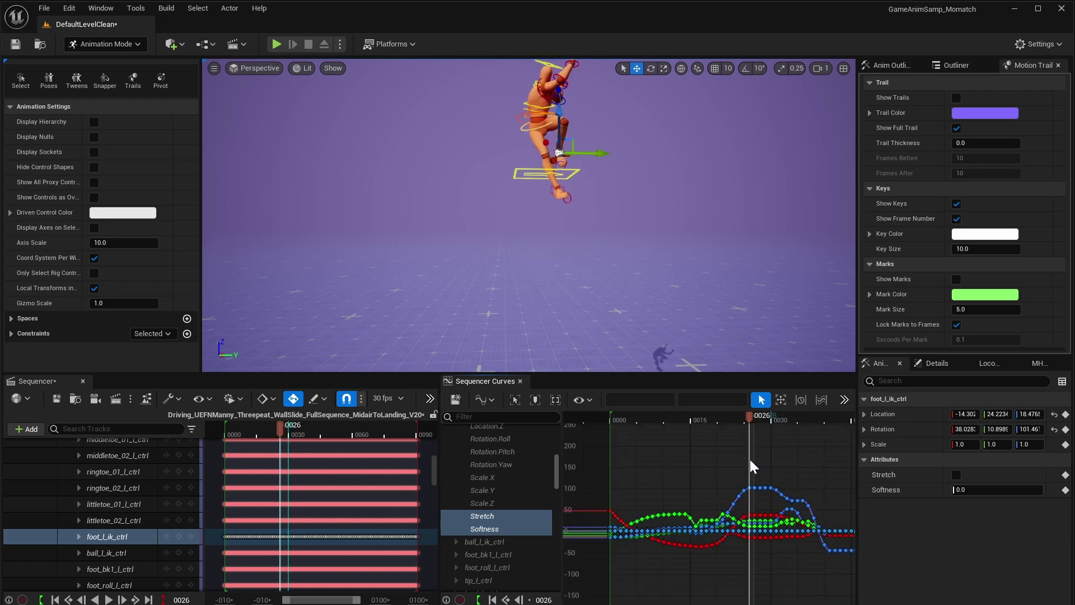
{"action": "left_click_drag", "start_coordinate": [747, 458], "coordinate": [772, 582]}
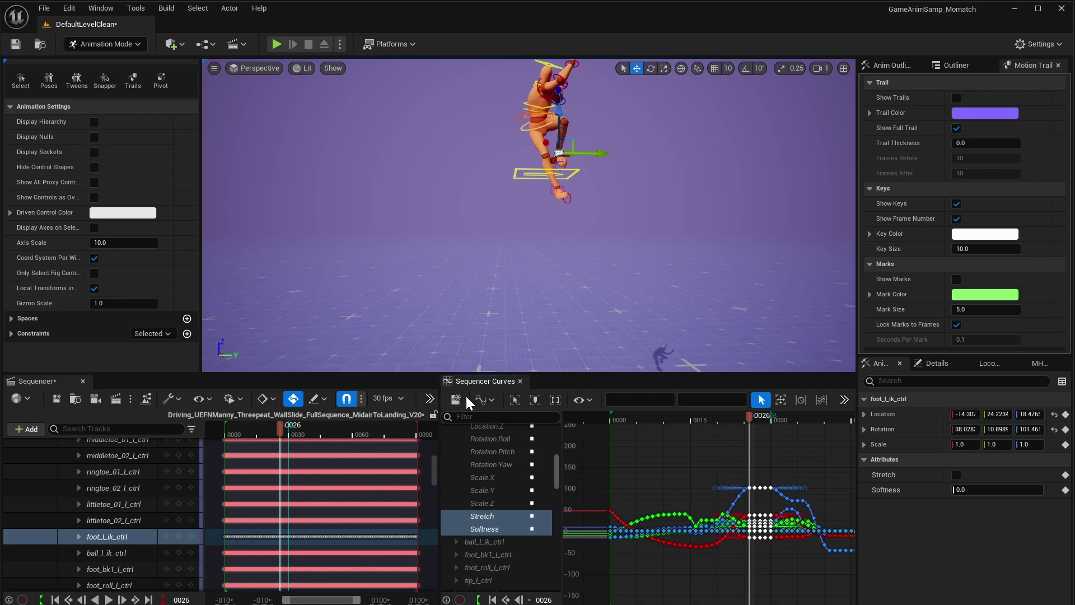
Locate the full level sequence in the content folder and duplicate it as Midair2Slide
{"action": "left_click", "coordinate": [75, 397]}
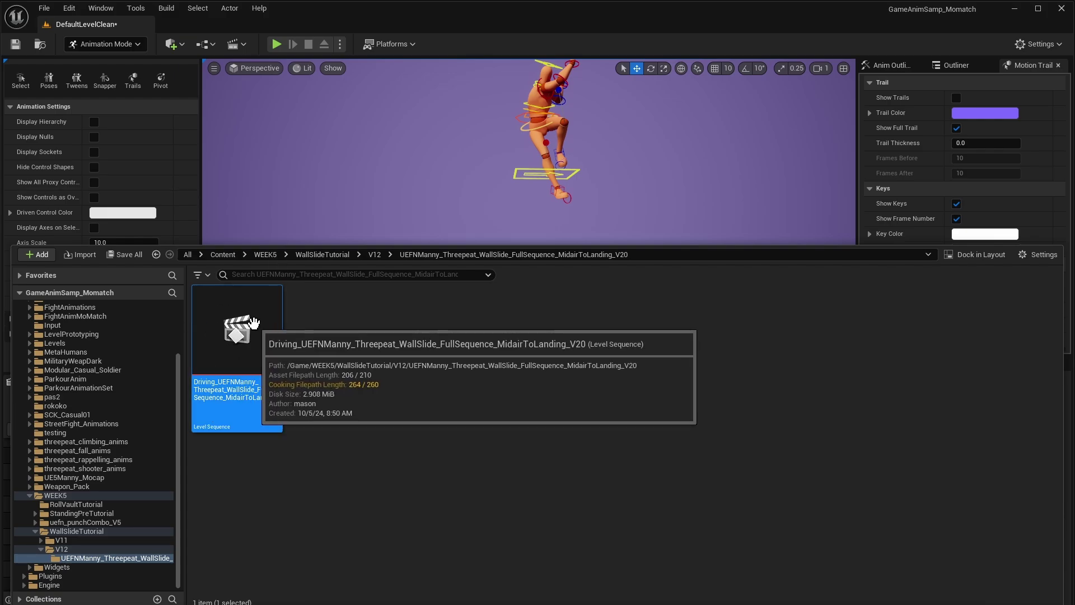
{"action": "key", "text": "ctrl+d"}
{"action": "left_click", "coordinate": [336, 331]}
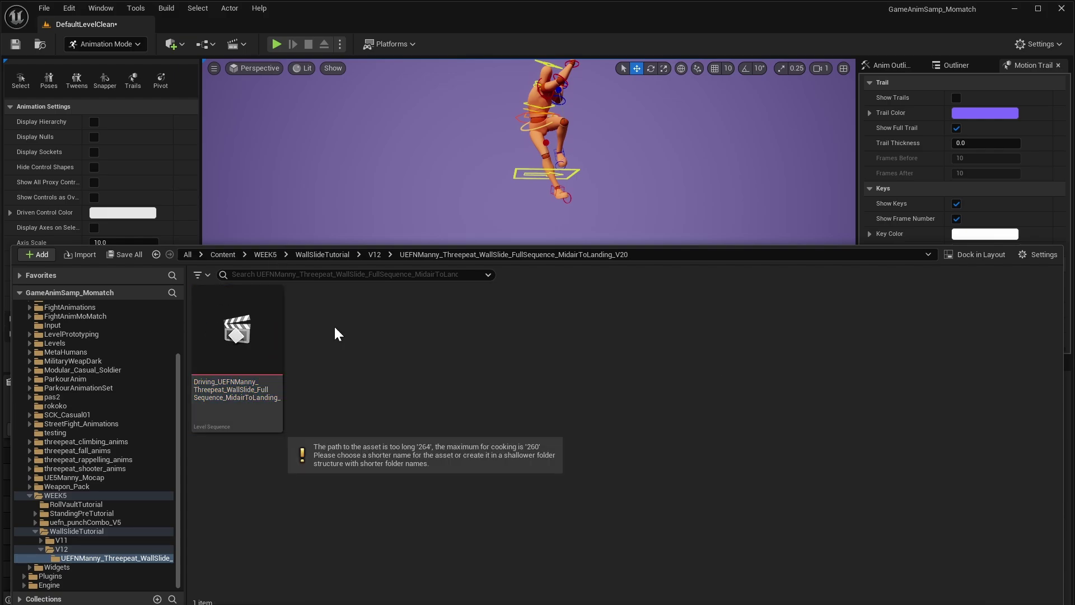
{"action": "key", "text": "ctrl+d"}
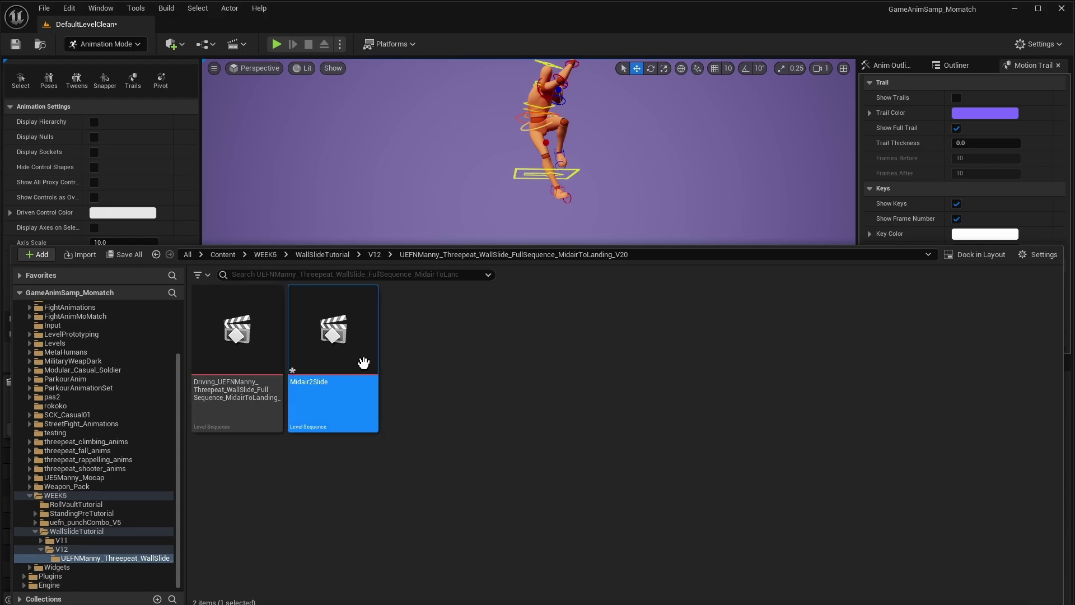
Duplicate the original full level sequence two more times, naming the copies SlideLoop and Slide2Landing
{"action": "key", "text": "ctrl+d"}
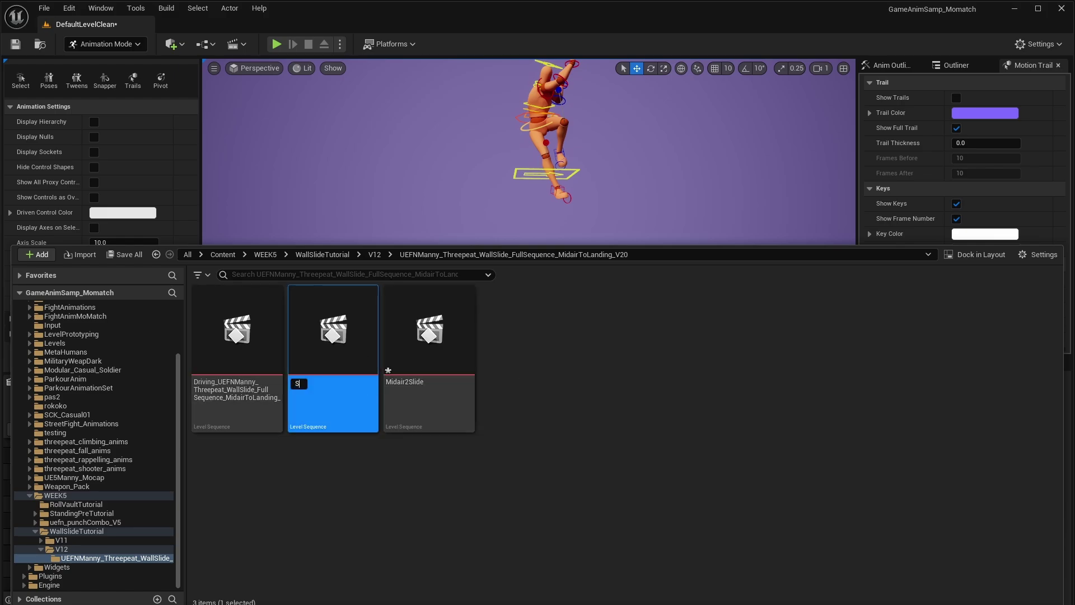
{"action": "type", "text": "SlideLoop"}
{"action": "key", "text": "Return"}
{"action": "left_click", "coordinate": [264, 420]}
{"action": "key", "text": "ctrl+d"}
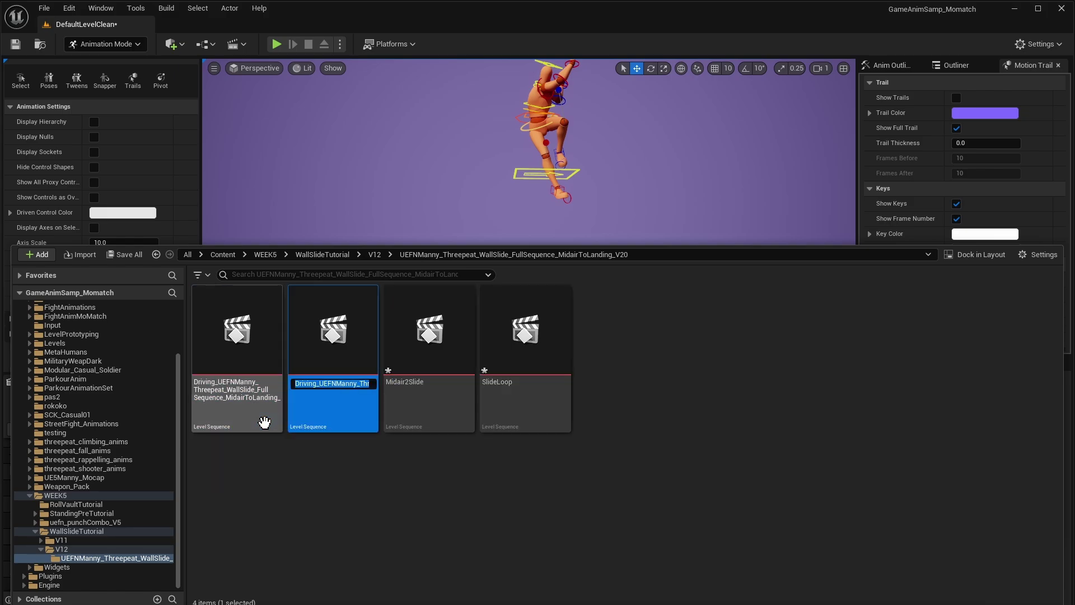
{"action": "type", "text": "2"}
{"action": "key", "text": "Return"}
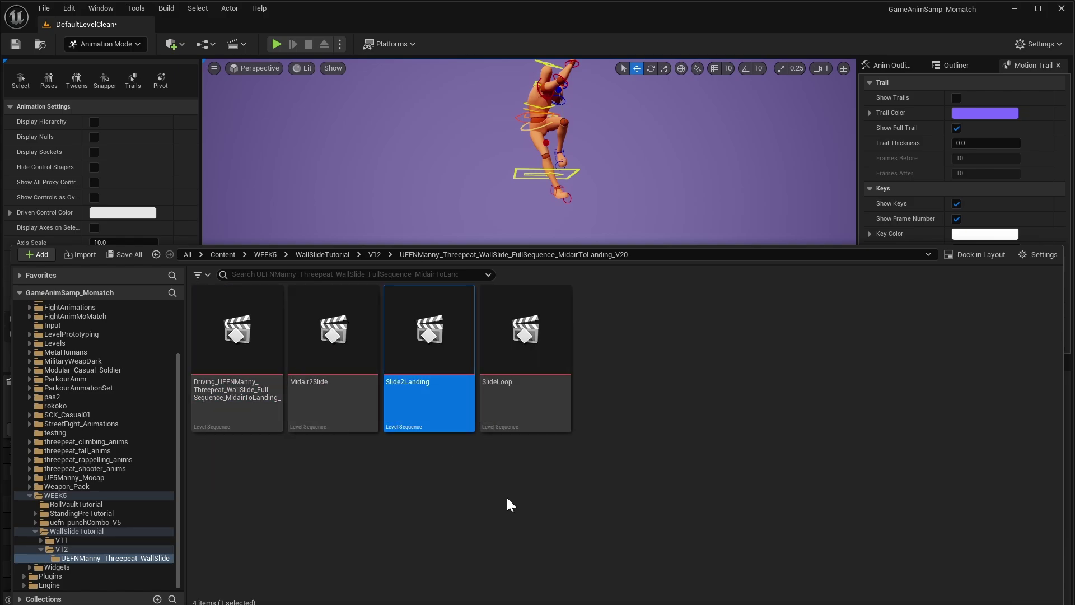
{"action": "left_click", "coordinate": [308, 341]}
{"action": "left_click", "coordinate": [506, 353]}
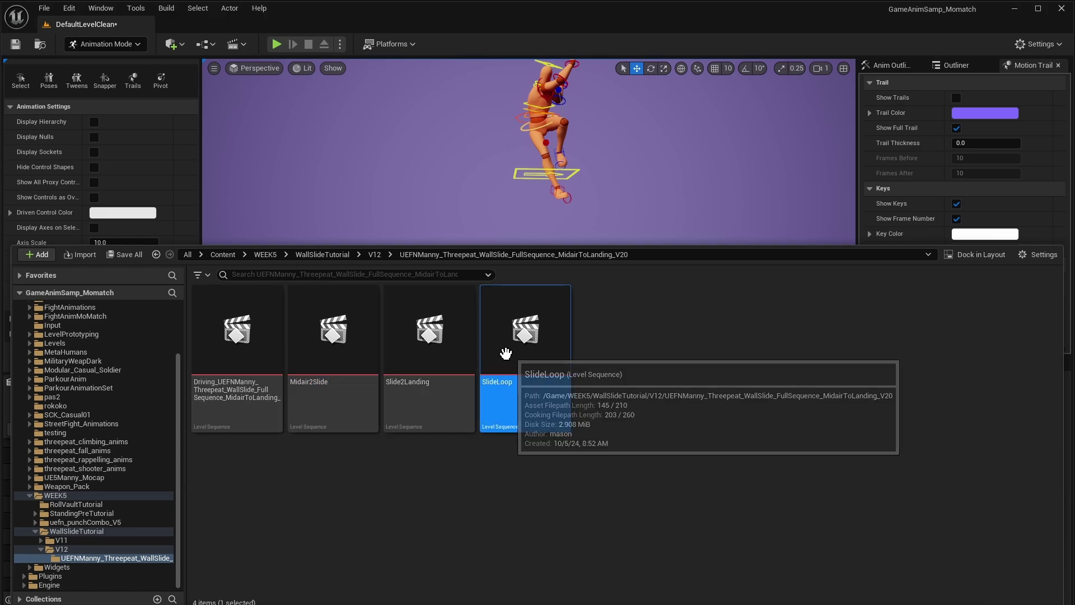
{"action": "left_click", "coordinate": [423, 353]}
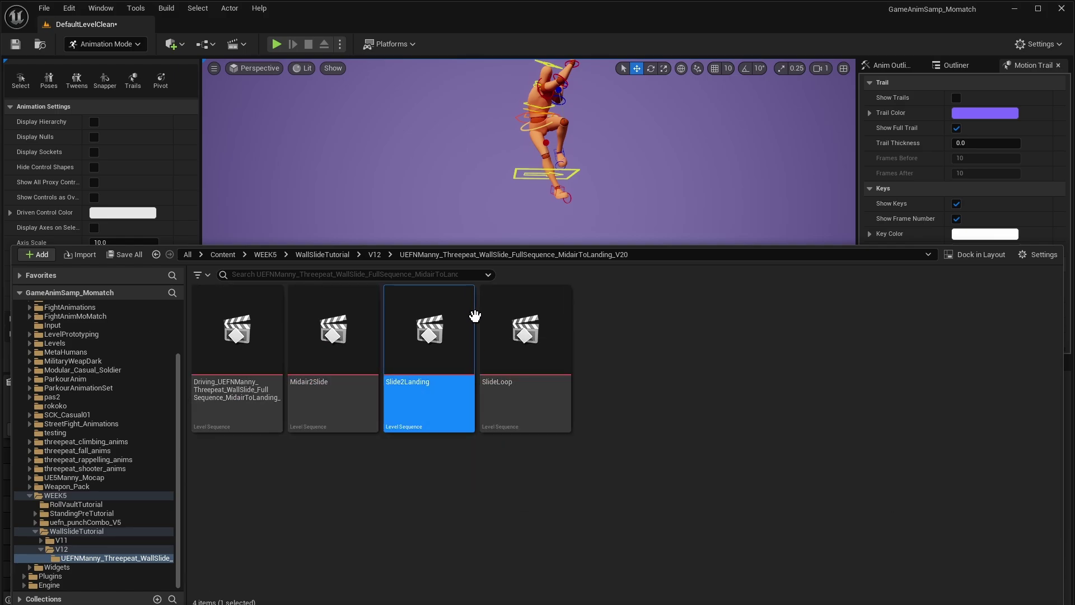
{"action": "left_click", "coordinate": [505, 336]}
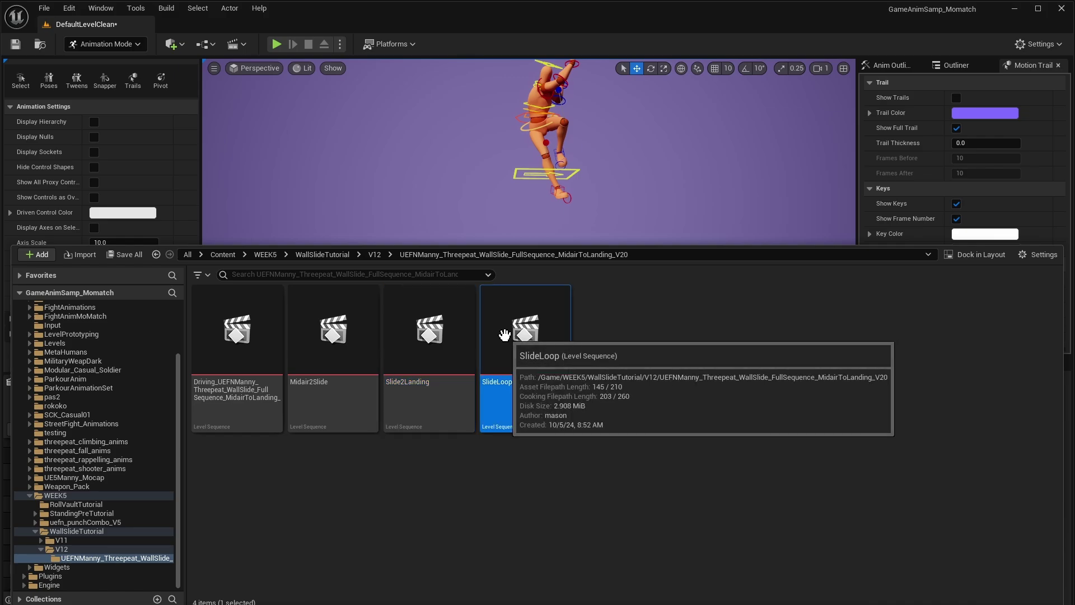
{"action": "left_click", "coordinate": [534, 202]}
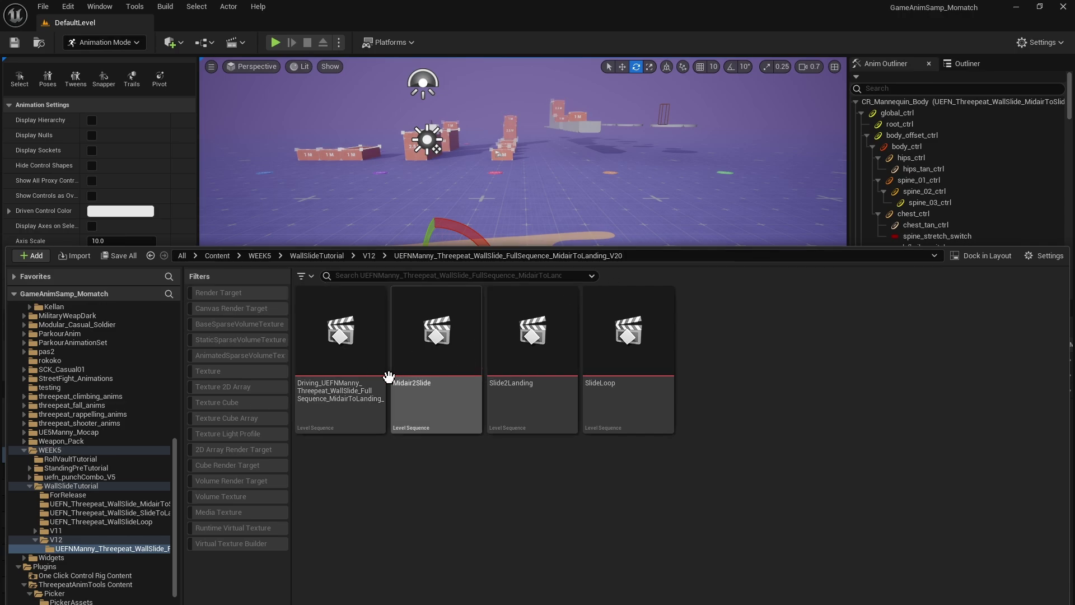
Duplicate the original full level sequence as SlideLoopPose and open the copy in Sequencer
{"action": "left_click", "coordinate": [370, 365]}
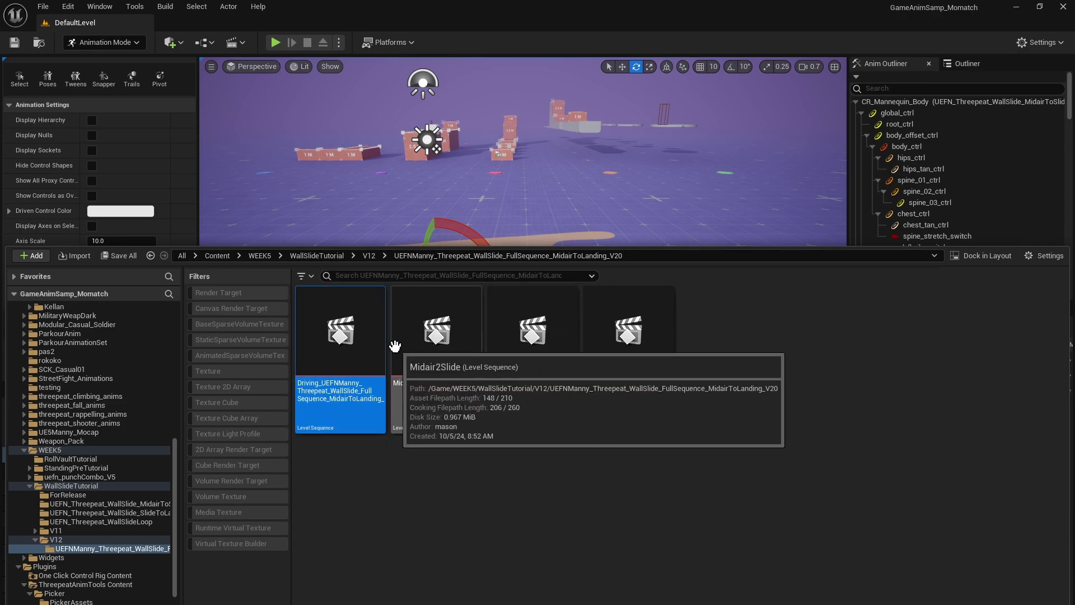
{"action": "key", "text": "ctrl+d"}
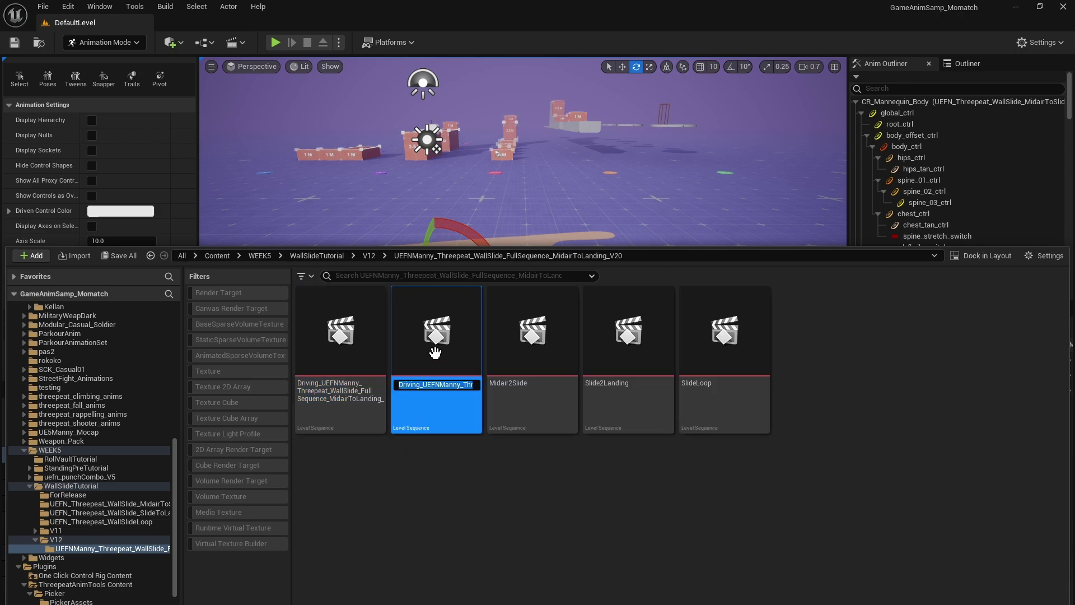
{"action": "type", "text": "SlideLoopPO"}
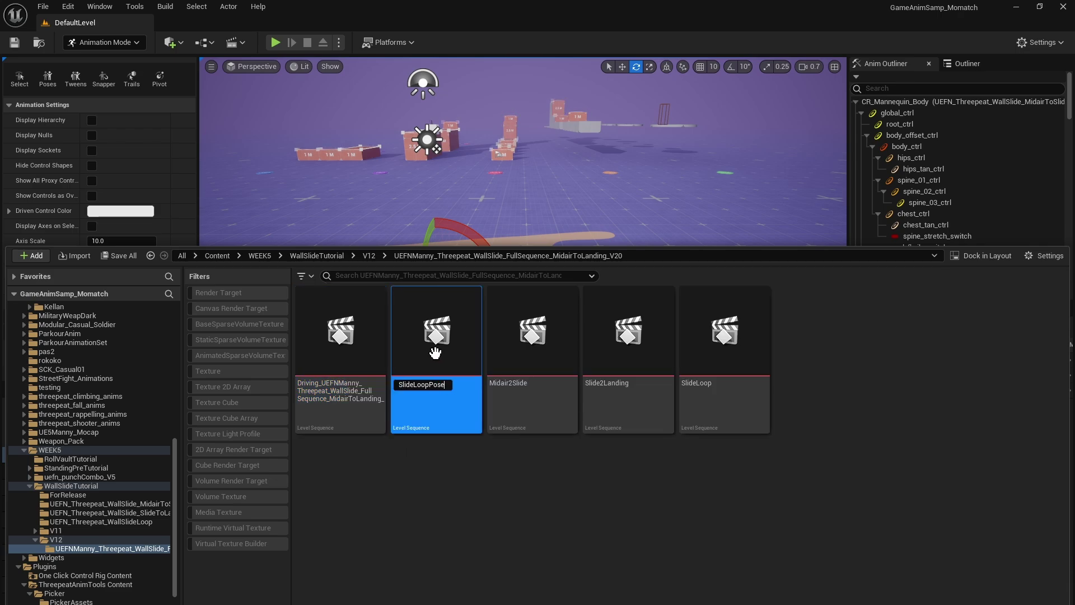
{"action": "key", "text": "Return"}
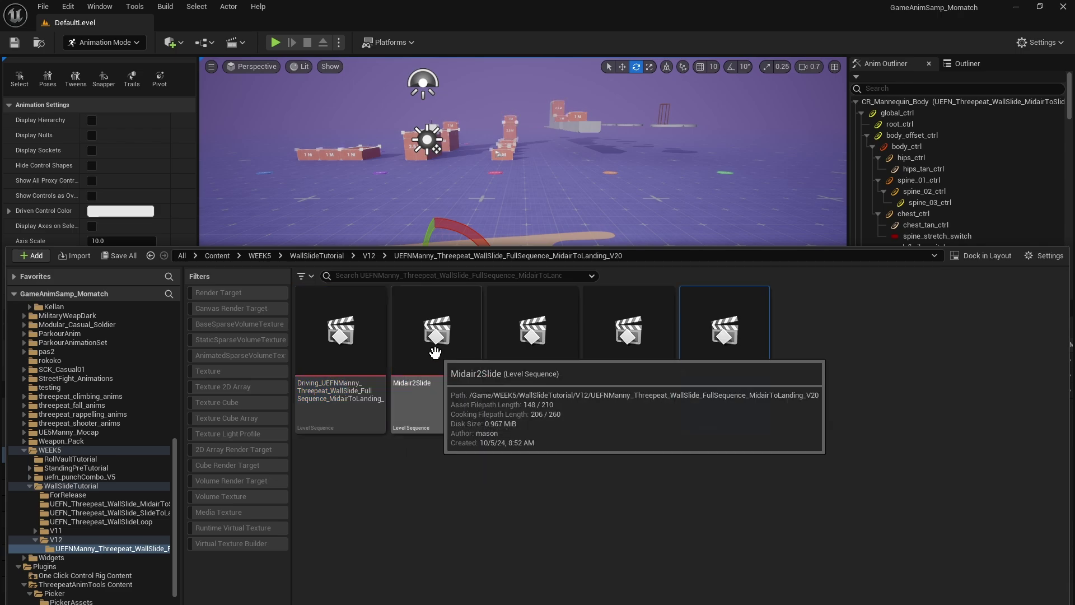
{"action": "double_click", "coordinate": [726, 354]}
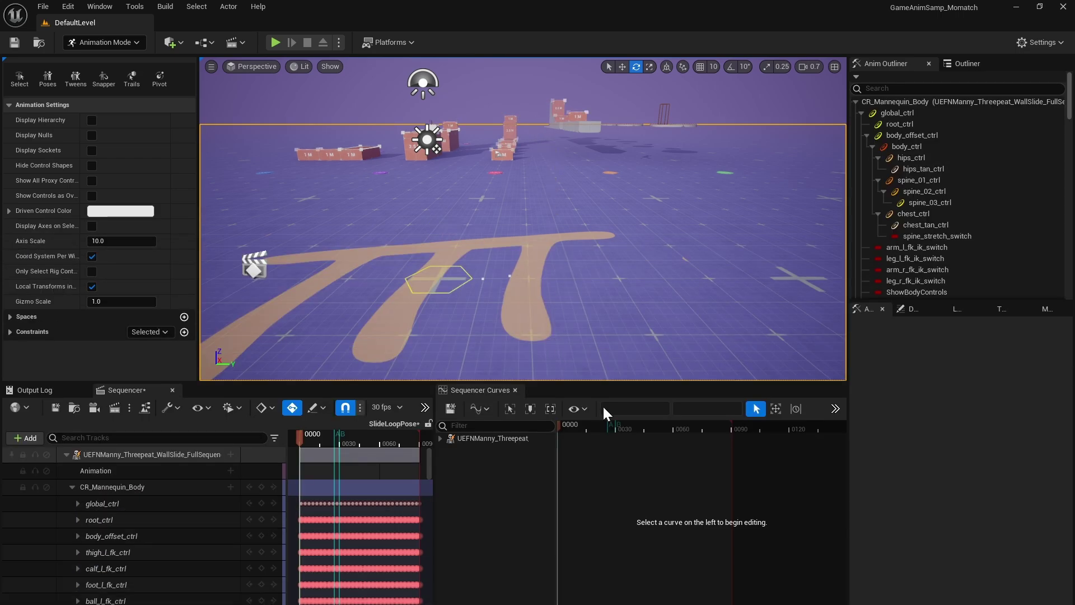
Go to frame 26, select root_ctrl and set the start of SlideLoopPose's playback range to frame 26
{"action": "left_click_drag", "start_coordinate": [697, 426], "coordinate": [609, 437]}
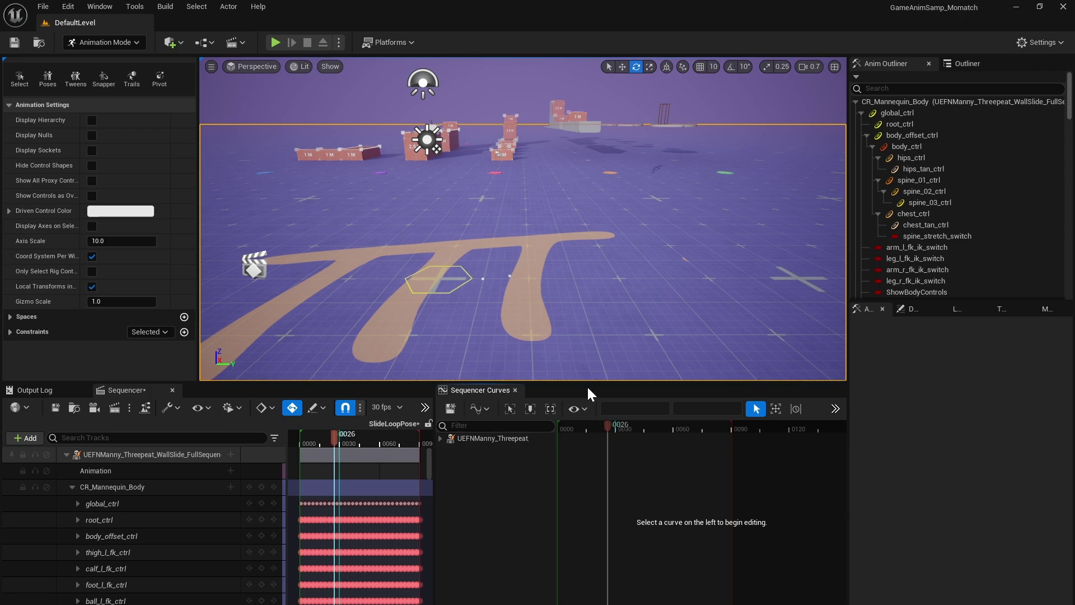
{"action": "right_click_drag", "start_coordinate": [387, 325], "coordinate": [344, 287]}
{"action": "key", "text": "e"}
{"action": "key", "text": "w"}
{"action": "key", "text": "e"}
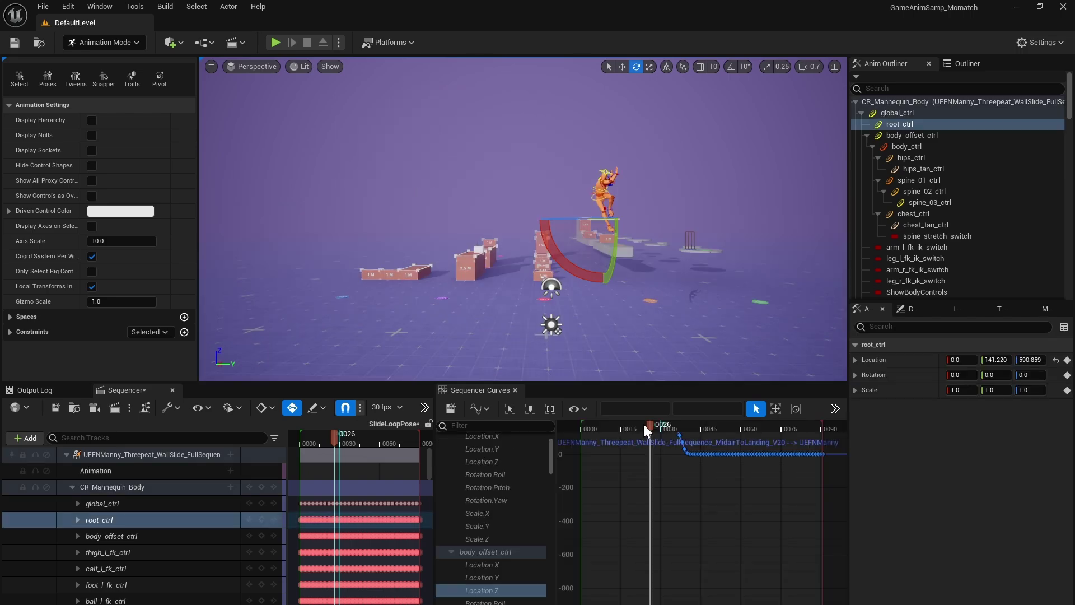
{"action": "mouse_move", "coordinate": [645, 424]}
{"action": "left_mouse_down"}
{"action": "mouse_move", "coordinate": [597, 432]}
{"action": "mouse_move", "coordinate": [650, 442]}
{"action": "left_mouse_up"}
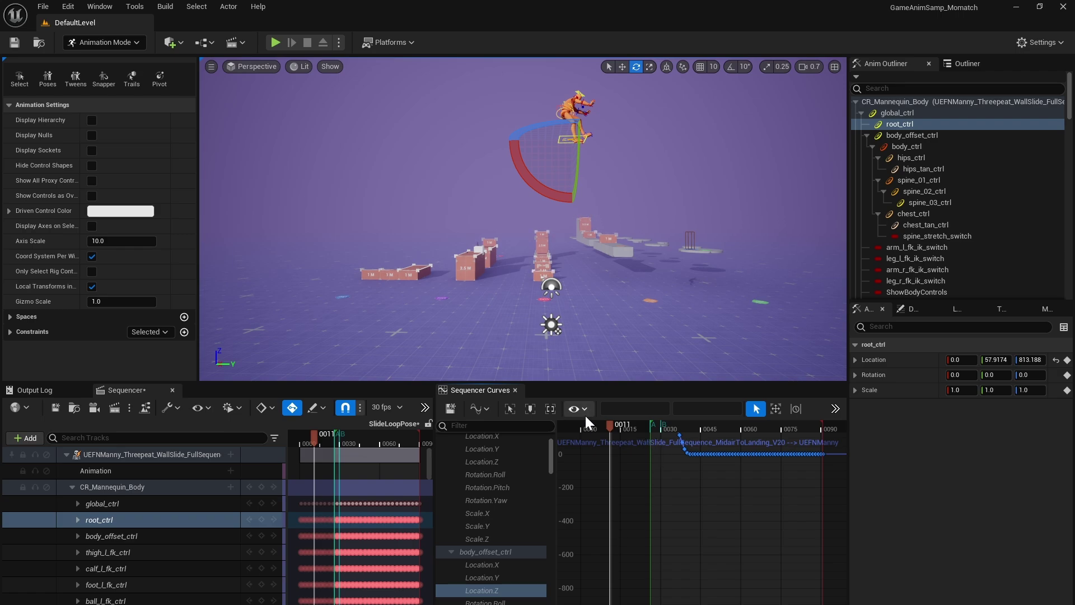
{"action": "left_click_drag", "start_coordinate": [608, 424], "coordinate": [643, 436]}
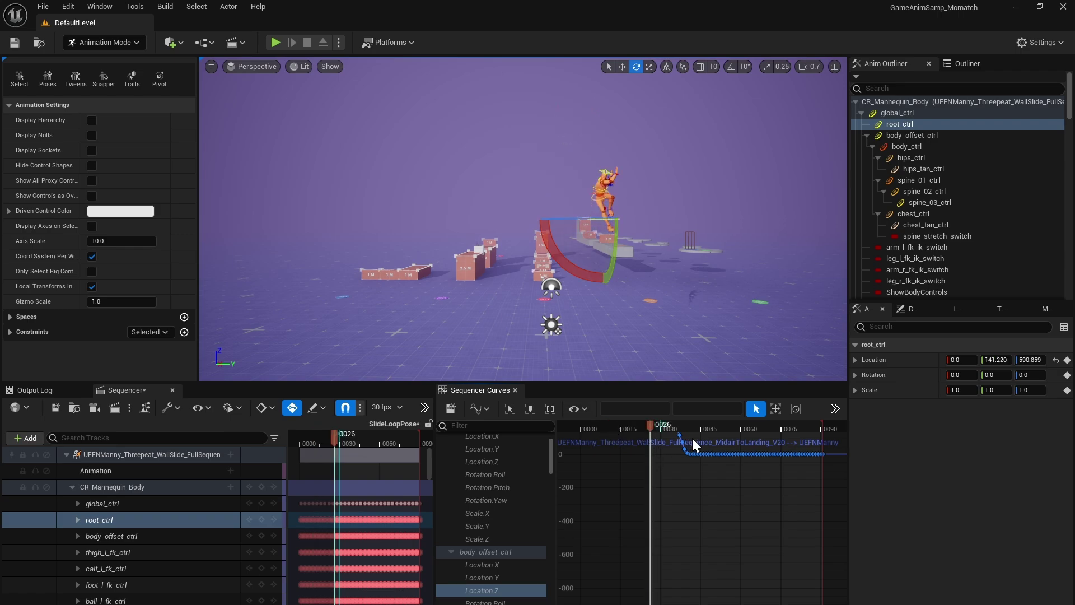
Show the curves of the whole CR_Mannequin_Body rig and delete all keys before frame 26
{"action": "right_click_drag", "start_coordinate": [701, 458], "coordinate": [711, 586]}
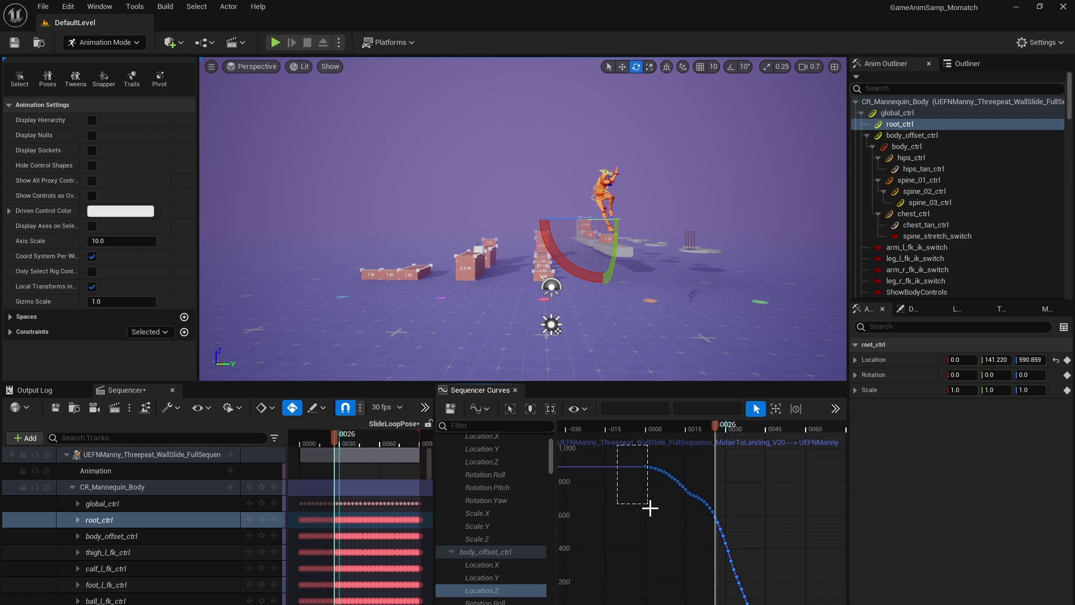
{"action": "left_click_drag", "start_coordinate": [649, 509], "coordinate": [650, 509]}
{"action": "scroll", "coordinate": [480, 530], "scroll_direction": "up", "scroll_amount": 2}
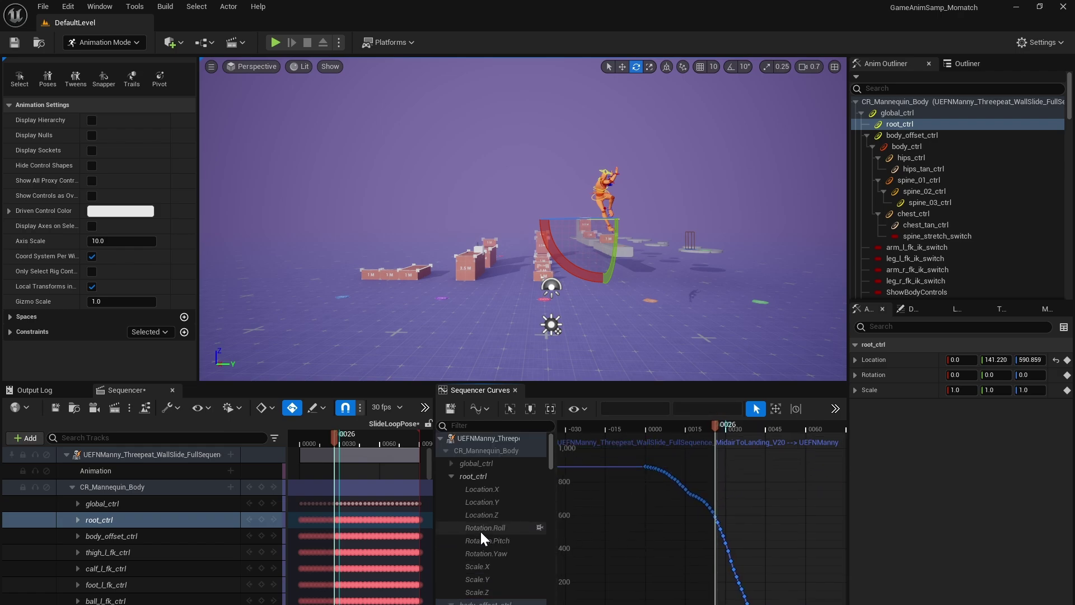
{"action": "left_click", "coordinate": [467, 452]}
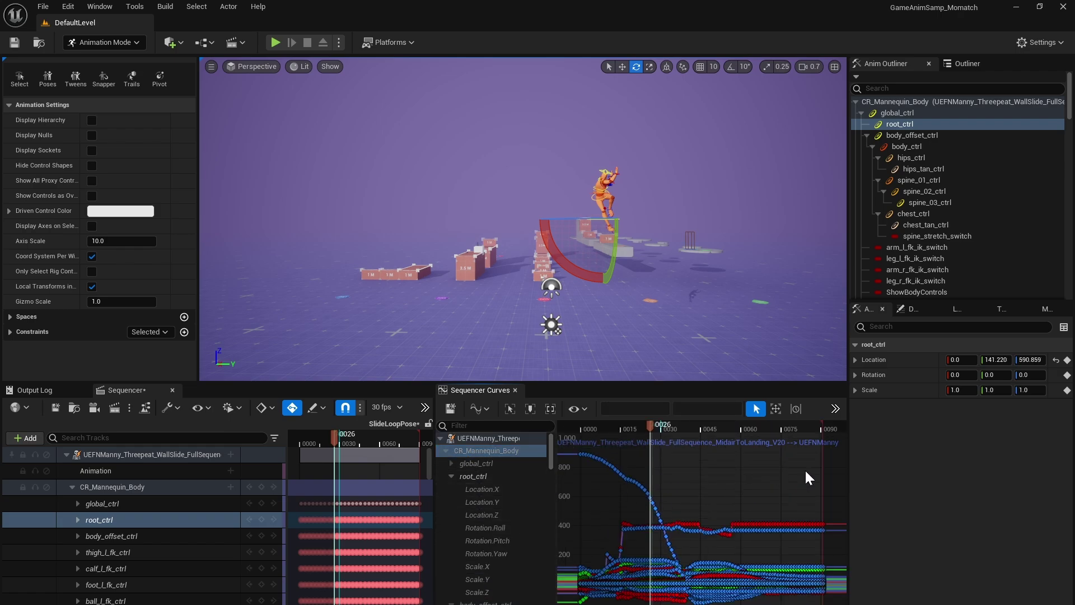
{"action": "right_click_drag", "start_coordinate": [751, 474], "coordinate": [832, 470]}
{"action": "left_click_drag", "start_coordinate": [666, 495], "coordinate": [725, 604]}
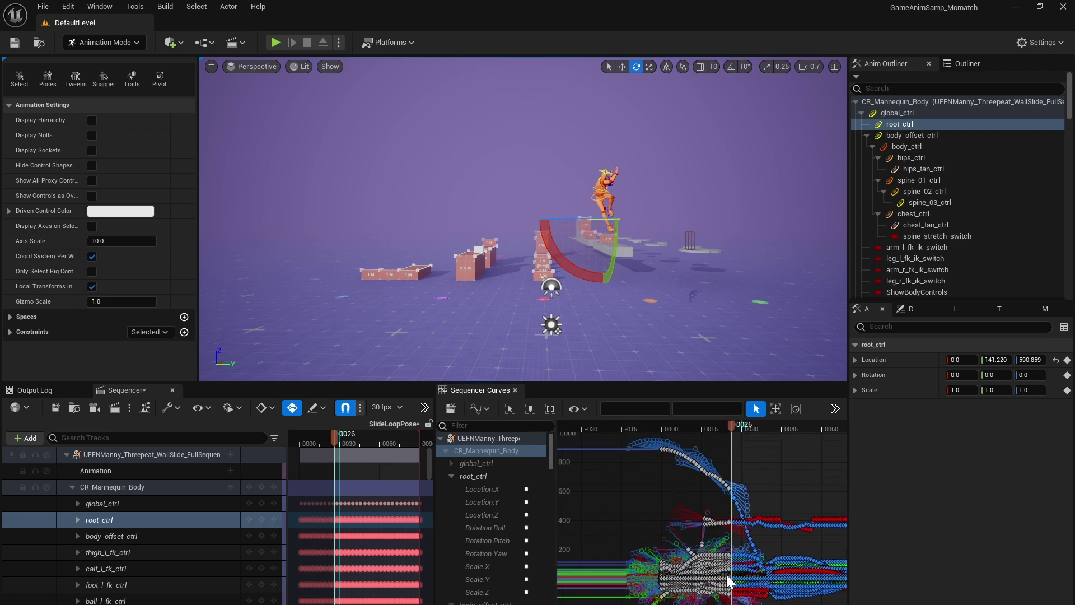
{"action": "key", "text": "Delete"}
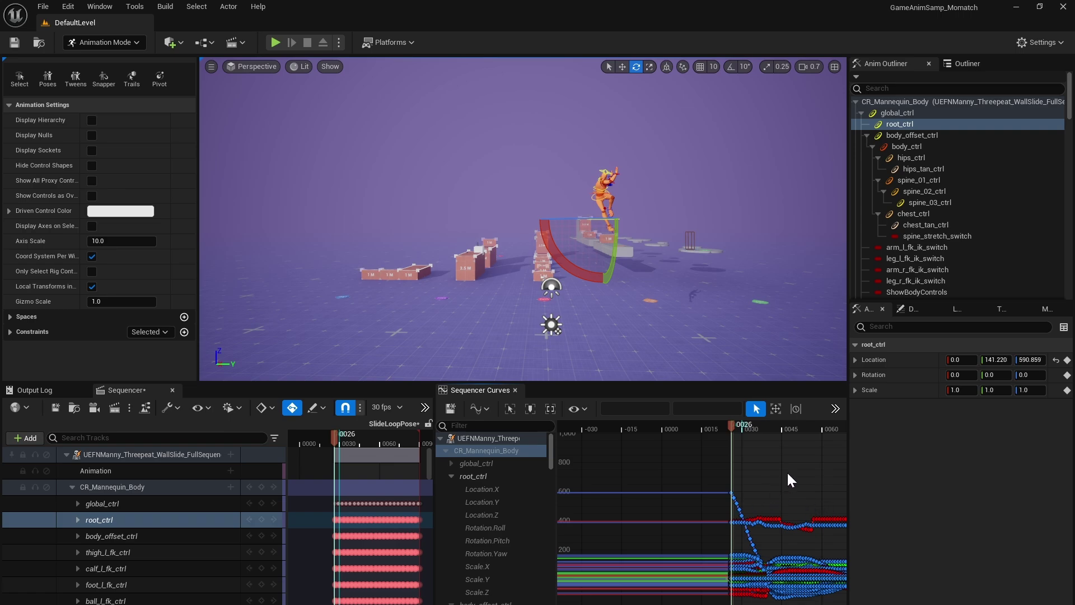
Delete all rig keys after frame 26, keeping only the single pose keyed at frame 26
{"action": "right_click_drag", "start_coordinate": [788, 471], "coordinate": [669, 445]}
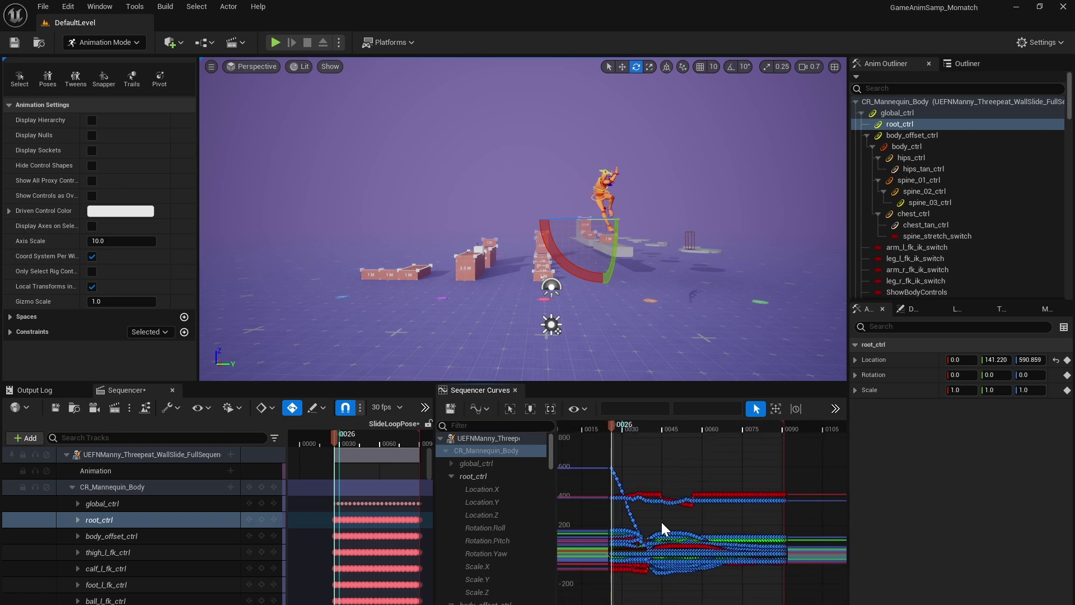
{"action": "left_click_drag", "start_coordinate": [755, 591], "coordinate": [628, 604]}
{"action": "left_click_drag", "start_coordinate": [649, 570], "coordinate": [650, 570]}
{"action": "key", "text": "Delete"}
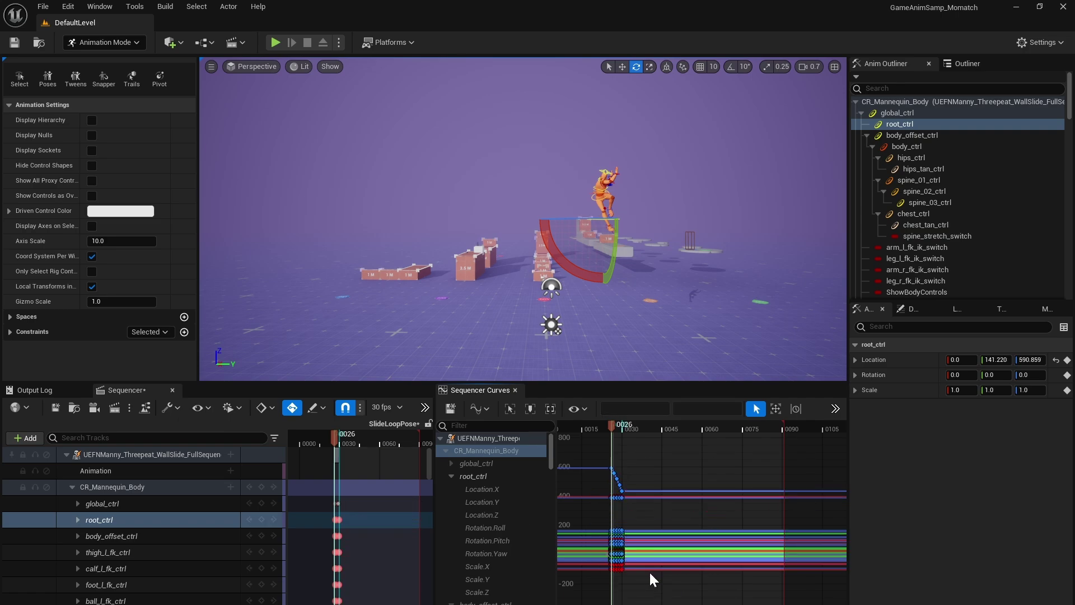
{"action": "right_click_drag", "start_coordinate": [617, 497], "coordinate": [823, 532], "text": "alt"}
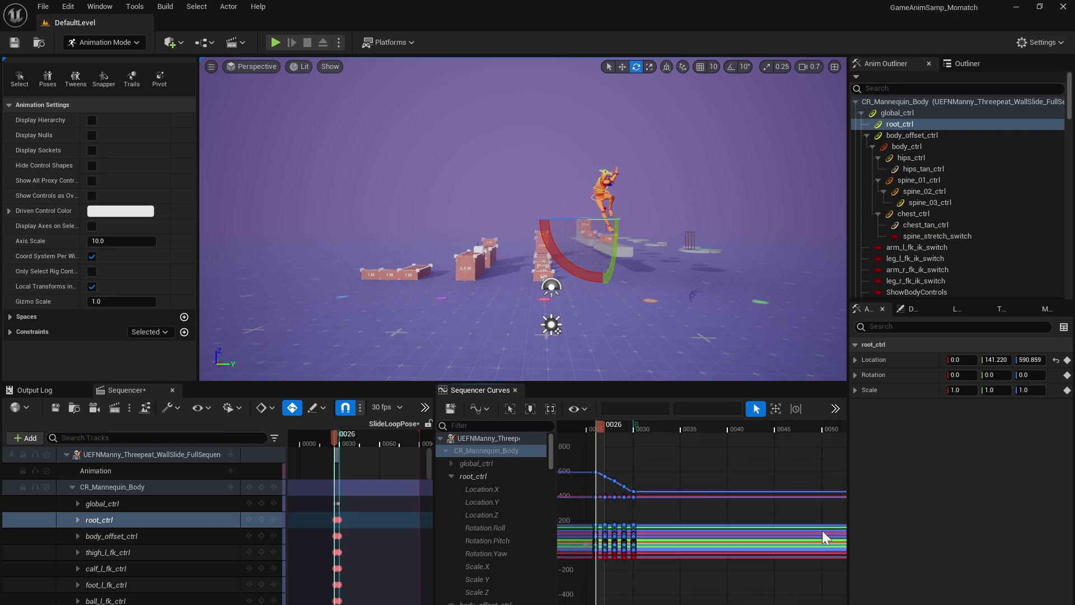
{"action": "right_click_drag", "start_coordinate": [684, 508], "coordinate": [748, 506]}
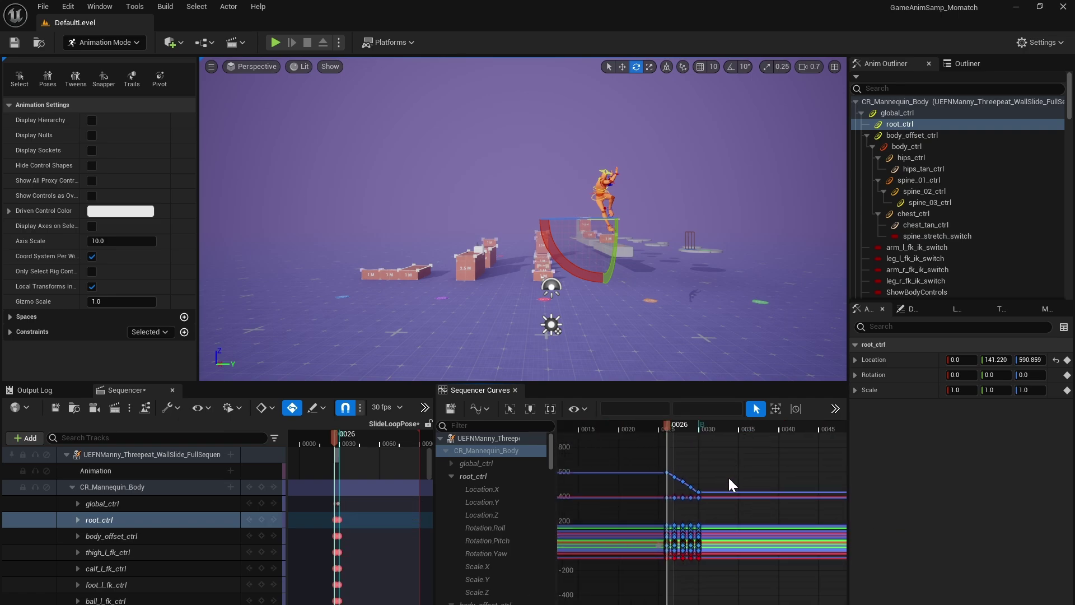
{"action": "left_click_drag", "start_coordinate": [729, 480], "coordinate": [671, 577]}
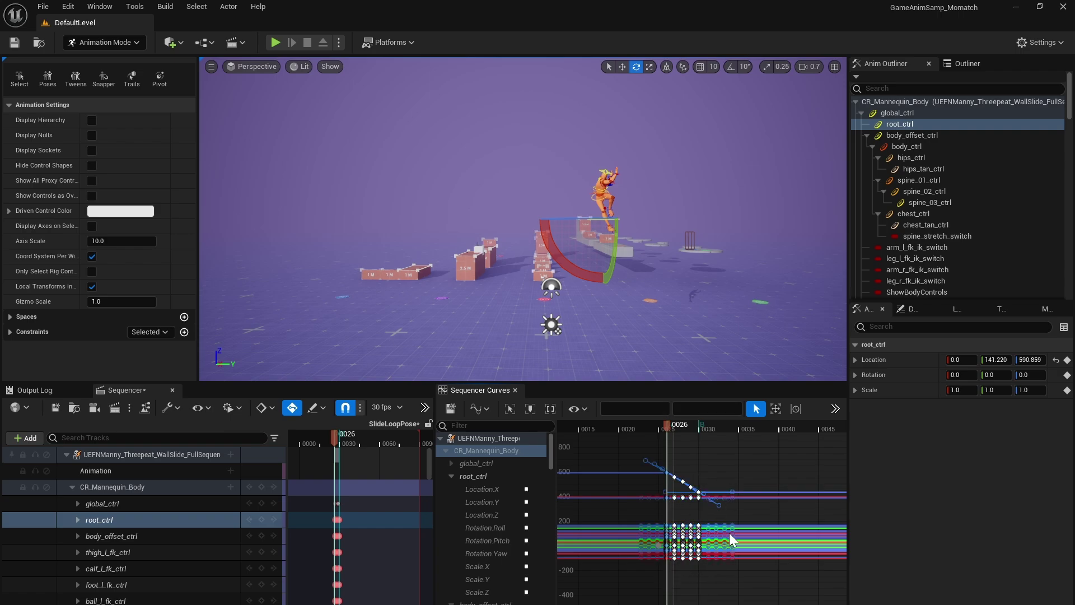
{"action": "key", "text": "Delete"}
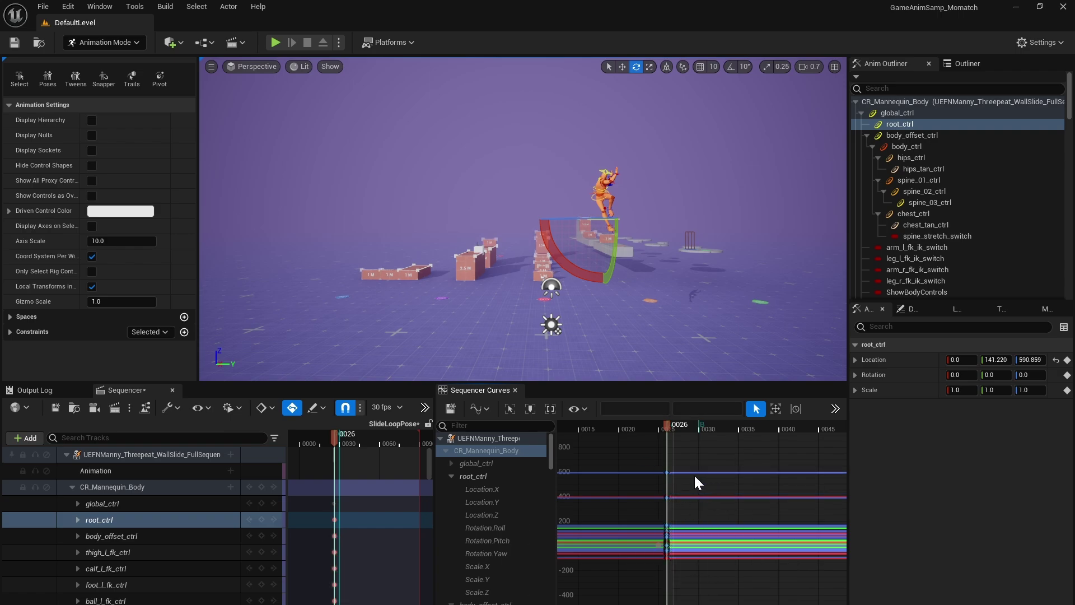
Set the end of the playback range to frame 30 and play the held slide pose with the rig controls hidden
{"action": "key", "text": "space"}
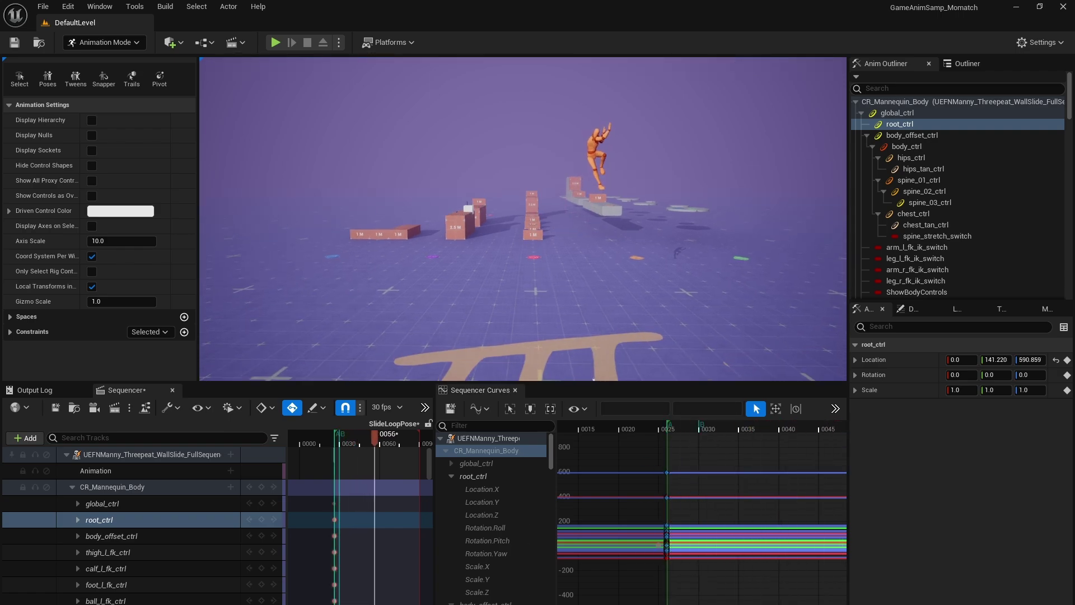
{"action": "right_click_drag", "start_coordinate": [622, 224], "coordinate": [633, 224]}
{"action": "key", "text": "space"}
{"action": "scroll", "coordinate": [754, 477], "scroll_direction": "down", "scroll_amount": 10}
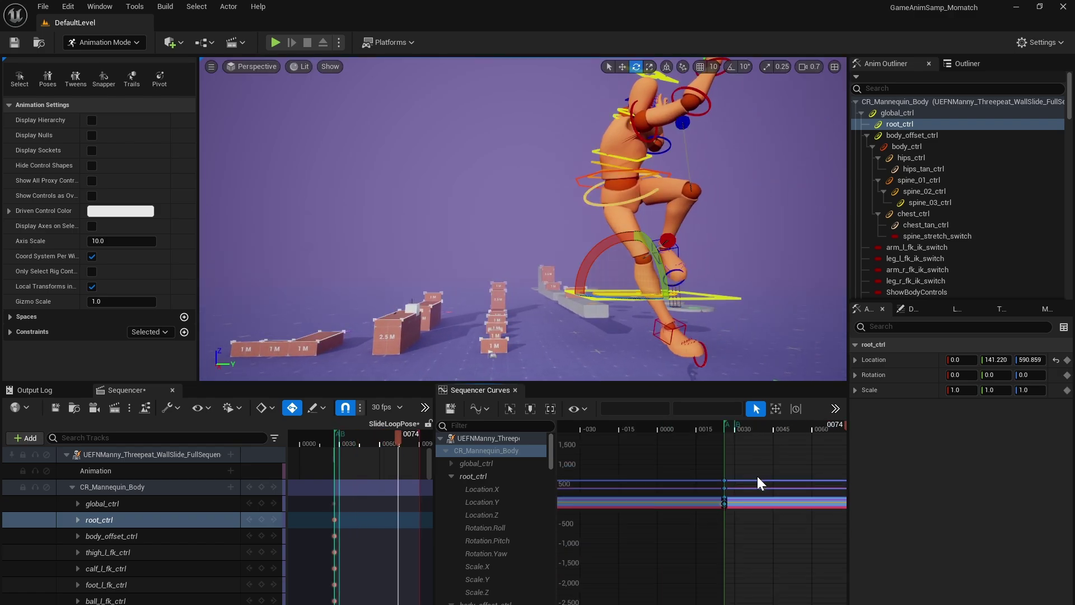
{"action": "right_click_drag", "start_coordinate": [757, 476], "coordinate": [718, 495]}
{"action": "left_click_drag", "start_coordinate": [843, 427], "coordinate": [691, 462]}
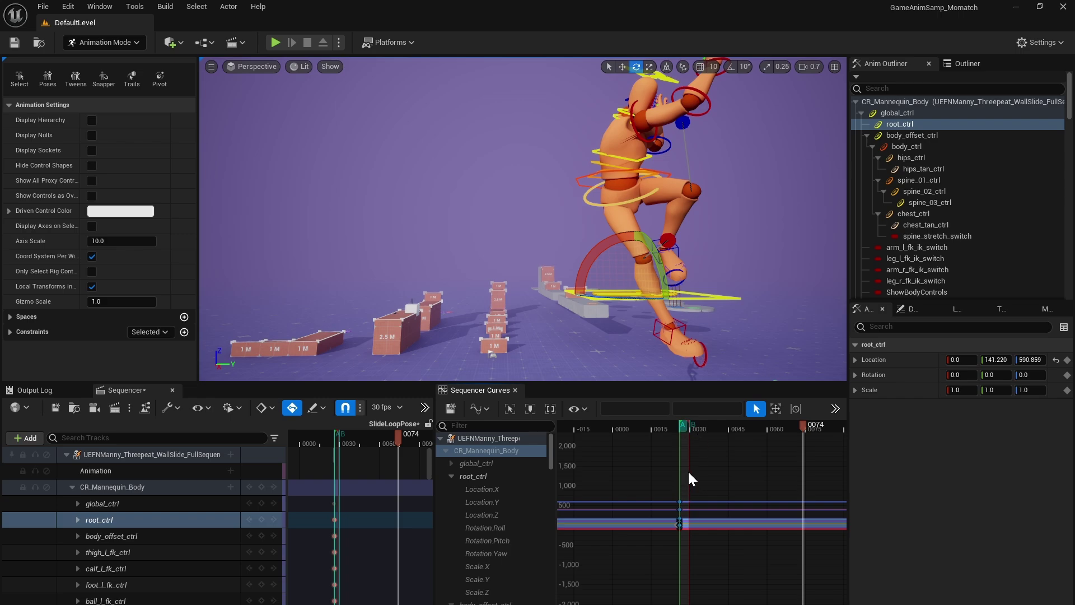
{"action": "key", "text": "g"}
{"action": "key", "text": "space"}
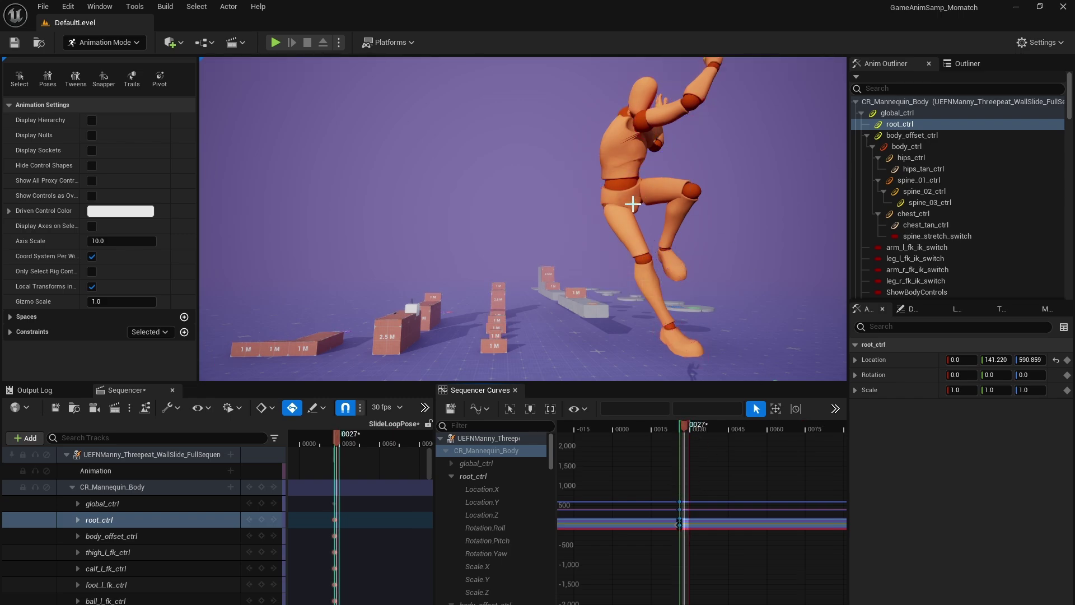
{"action": "key", "text": "g"}
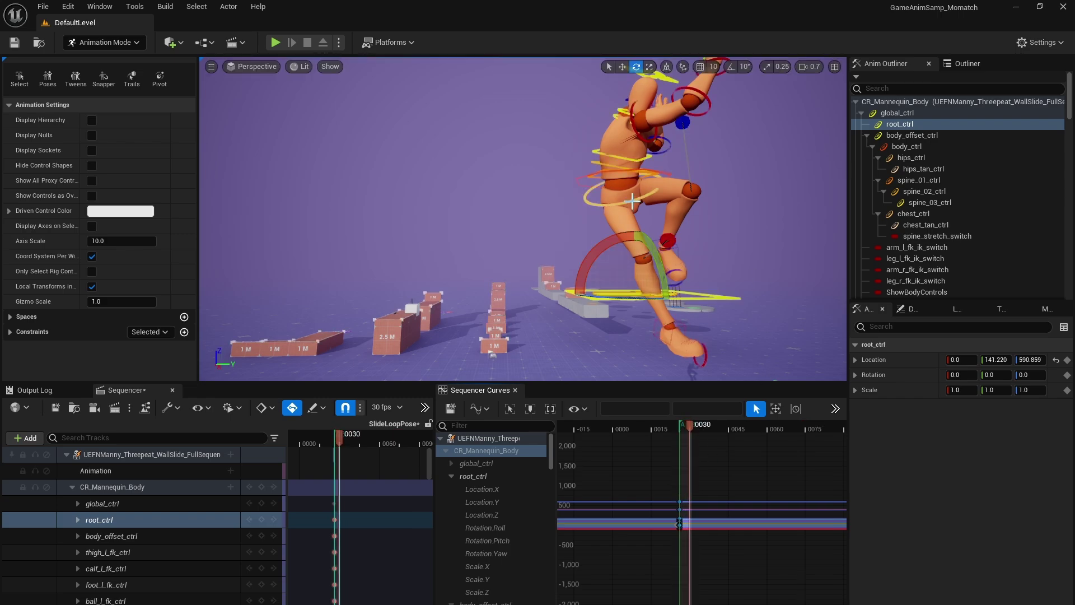
Set the Location.Z keys of root_ctrl and body_offset_ctrl at frame 26 to 0
{"action": "key", "text": "s"}
{"action": "mouse_move", "coordinate": [627, 178]}
{"action": "right_mouse_down"}
{"action": "mouse_move", "coordinate": [633, 314]}
{"action": "mouse_move", "coordinate": [642, 196]}
{"action": "mouse_move", "coordinate": [619, 192]}
{"action": "right_mouse_up"}
{"action": "key", "text": "q"}
{"action": "key", "text": "s"}
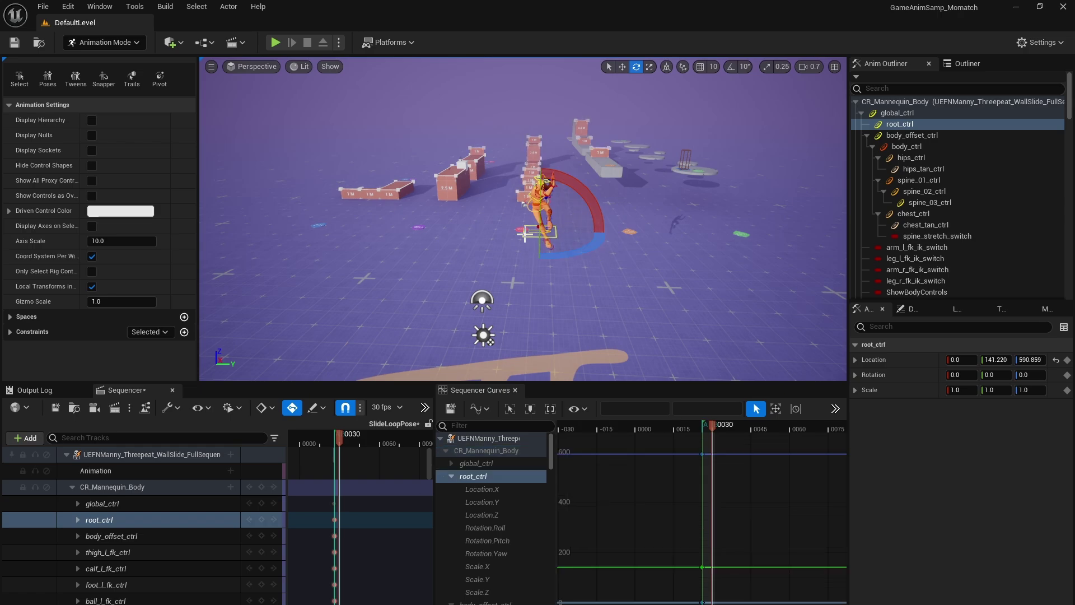
{"action": "scroll", "coordinate": [463, 526], "scroll_direction": "down", "scroll_amount": 2}
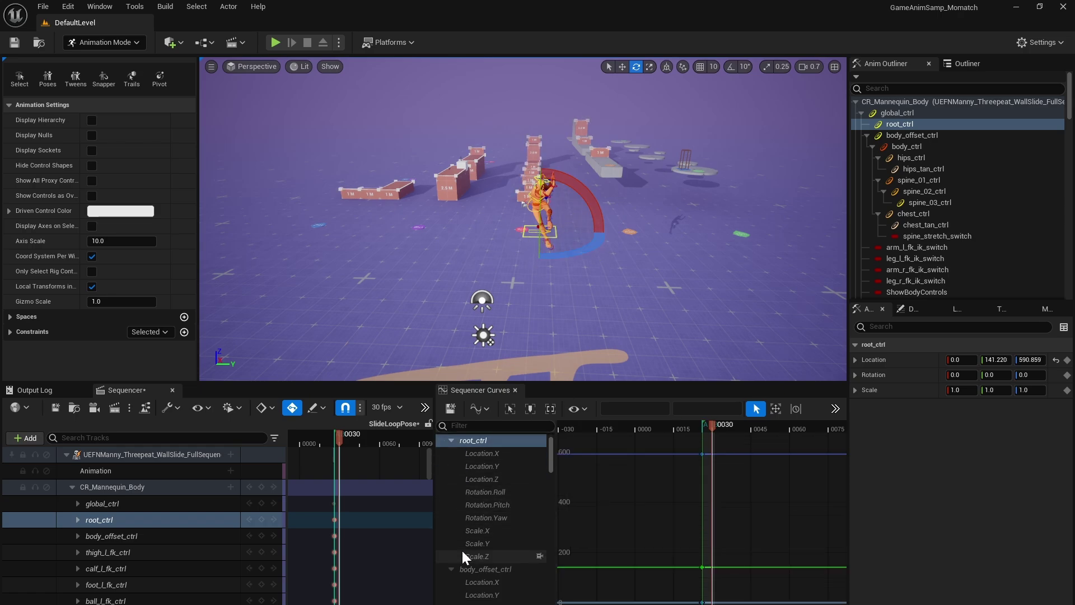
{"action": "left_click", "coordinate": [482, 479]}
{"action": "scroll", "coordinate": [490, 580], "scroll_direction": "down", "scroll_amount": 2}
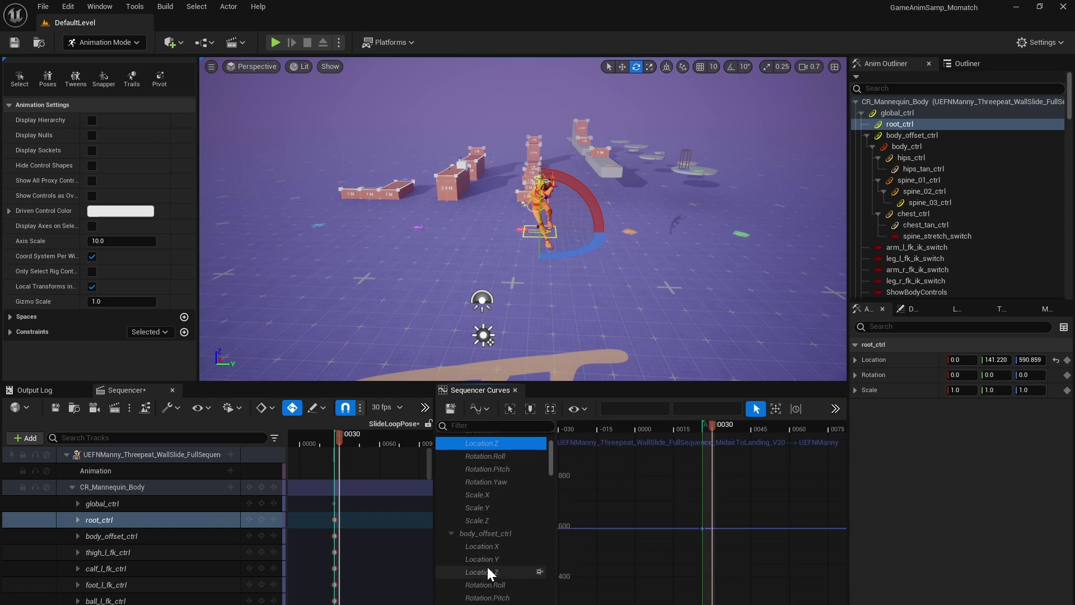
{"action": "left_click", "coordinate": [485, 571], "text": "ctrl"}
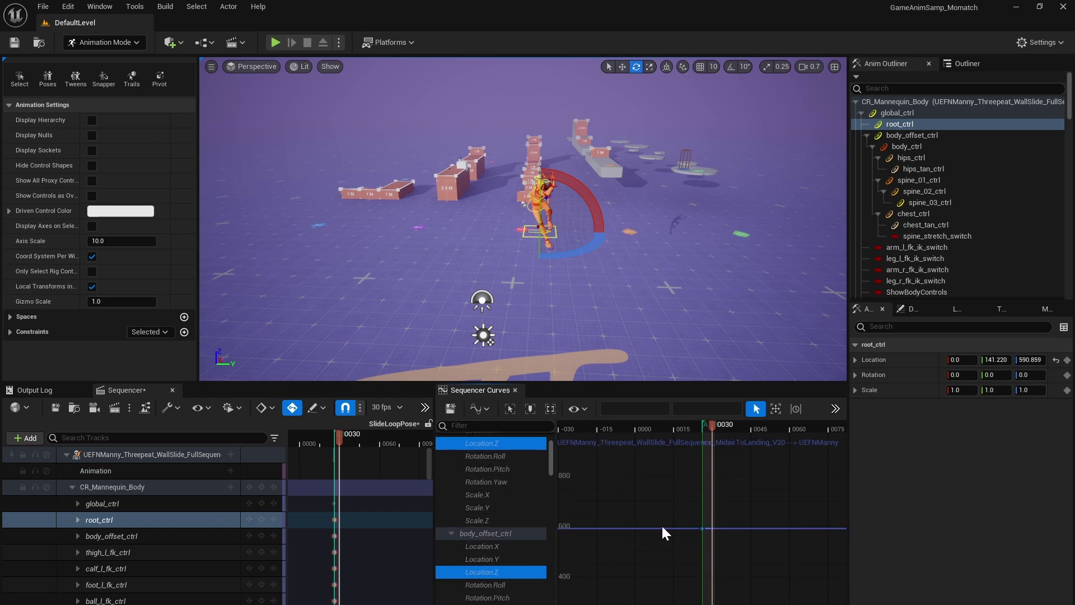
{"action": "left_click_drag", "start_coordinate": [671, 516], "coordinate": [756, 563]}
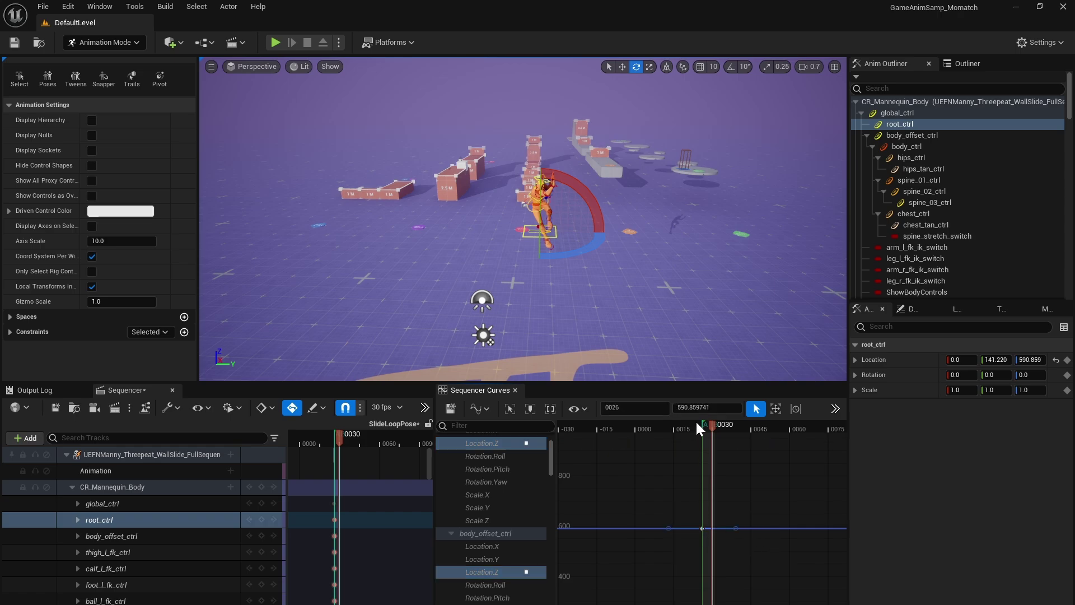
{"action": "left_click", "coordinate": [707, 408]}
{"action": "type", "text": "0"}
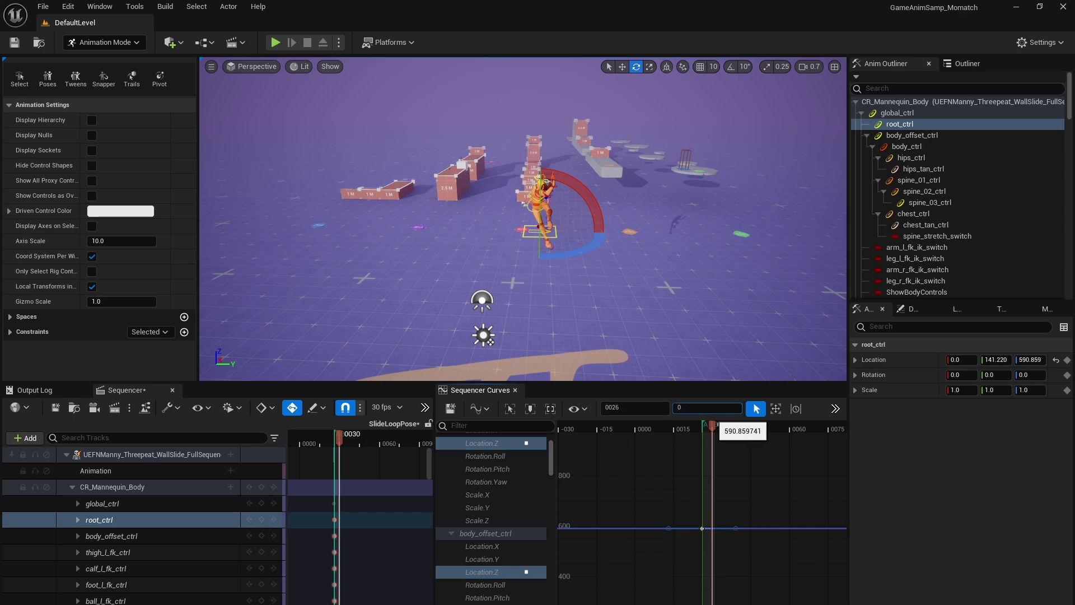
{"action": "key", "text": "Return"}
Set the Location.Y keys of root_ctrl and body_offset_ctrl at frame 26 to 0
{"action": "key", "text": "f"}
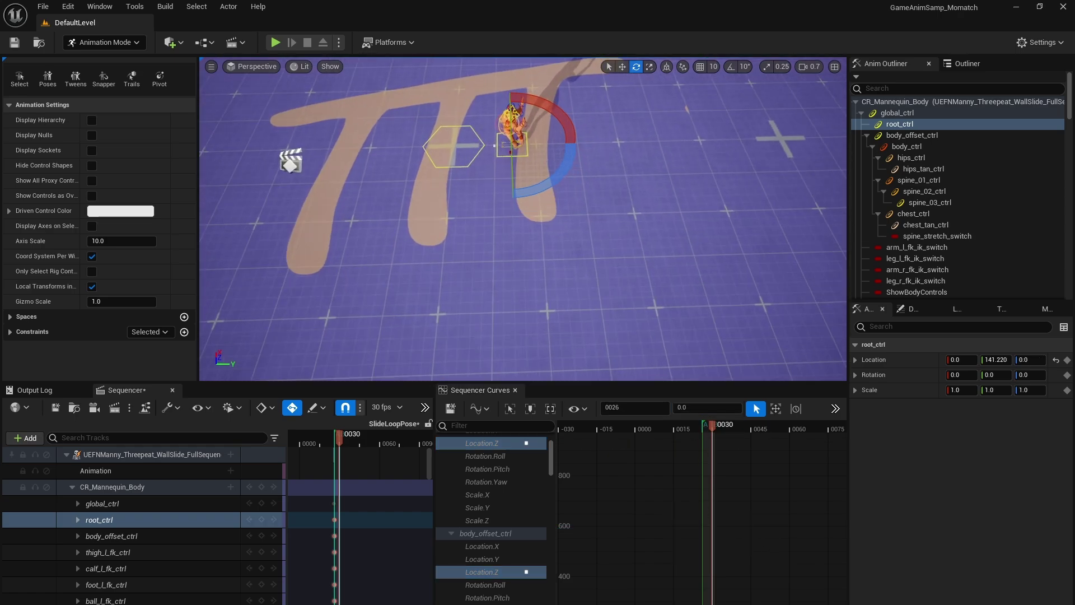
{"action": "key", "text": "w"}
{"action": "right_click_drag", "start_coordinate": [523, 219], "coordinate": [526, 130]}
{"action": "key", "text": "s"}
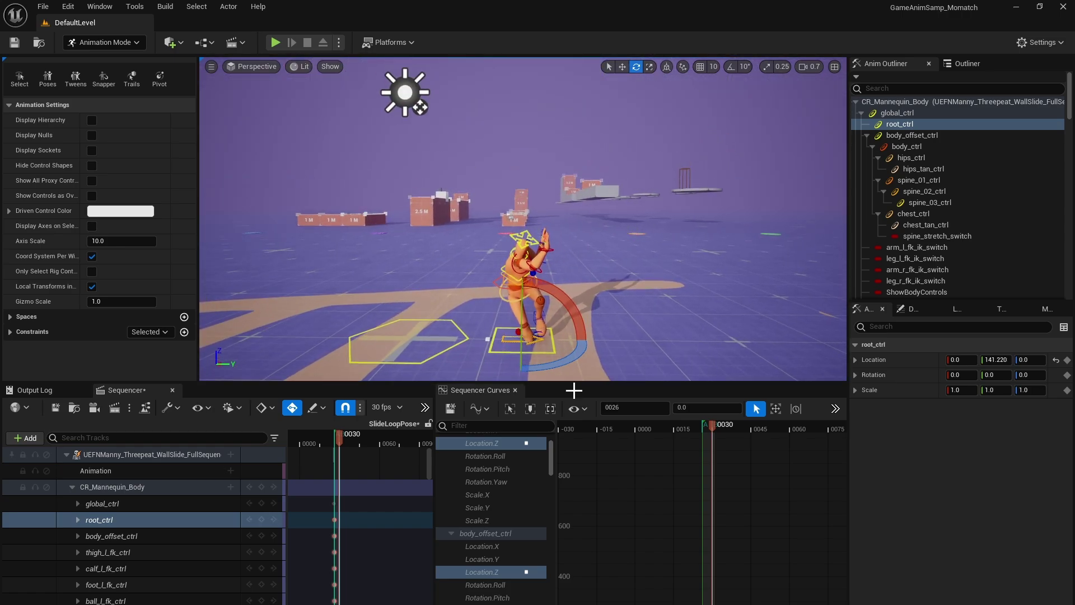
{"action": "left_click", "coordinate": [496, 559]}
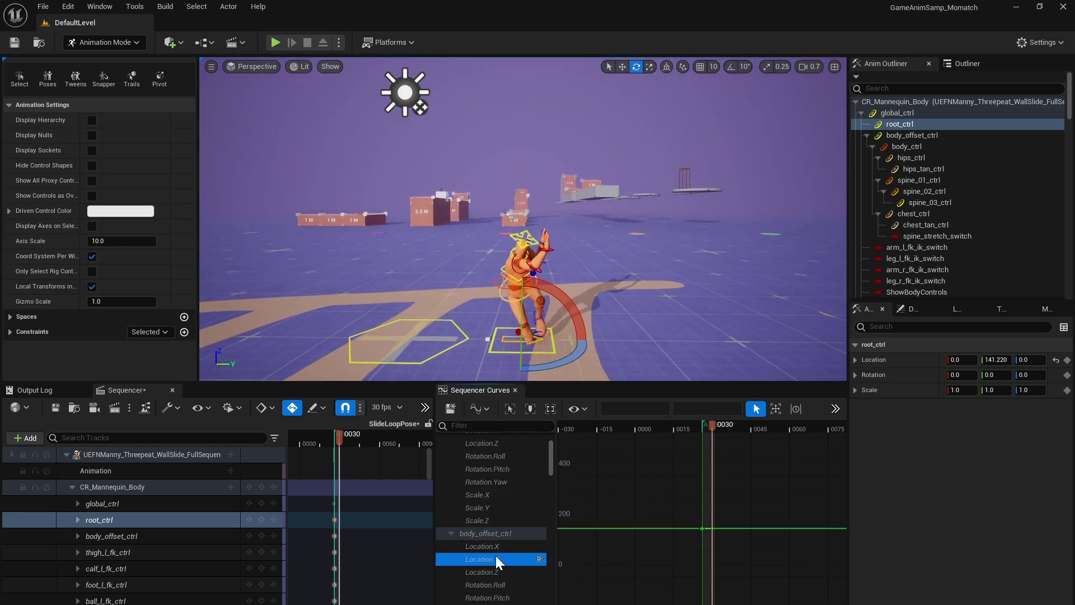
{"action": "scroll", "coordinate": [492, 476], "scroll_direction": "up", "scroll_amount": 2}
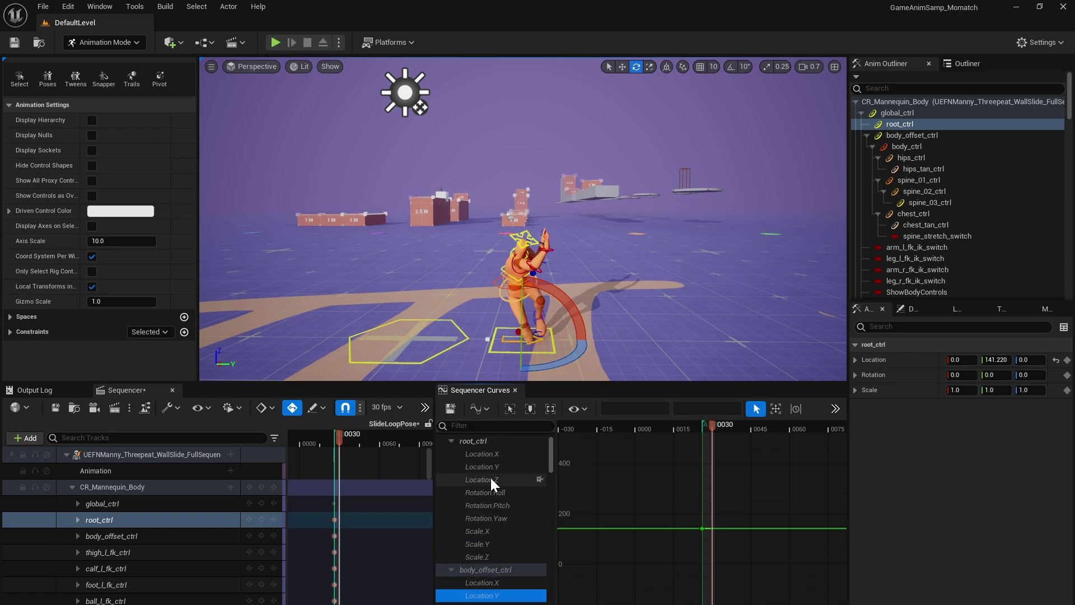
{"action": "left_click", "coordinate": [485, 469], "text": "ctrl"}
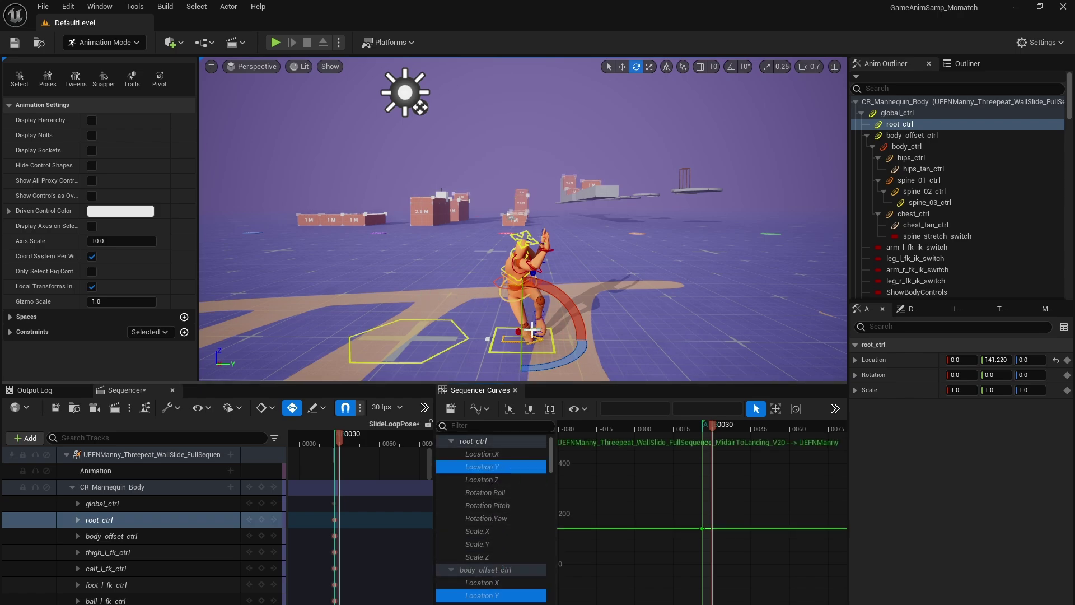
{"action": "left_click_drag", "start_coordinate": [643, 499], "coordinate": [758, 554]}
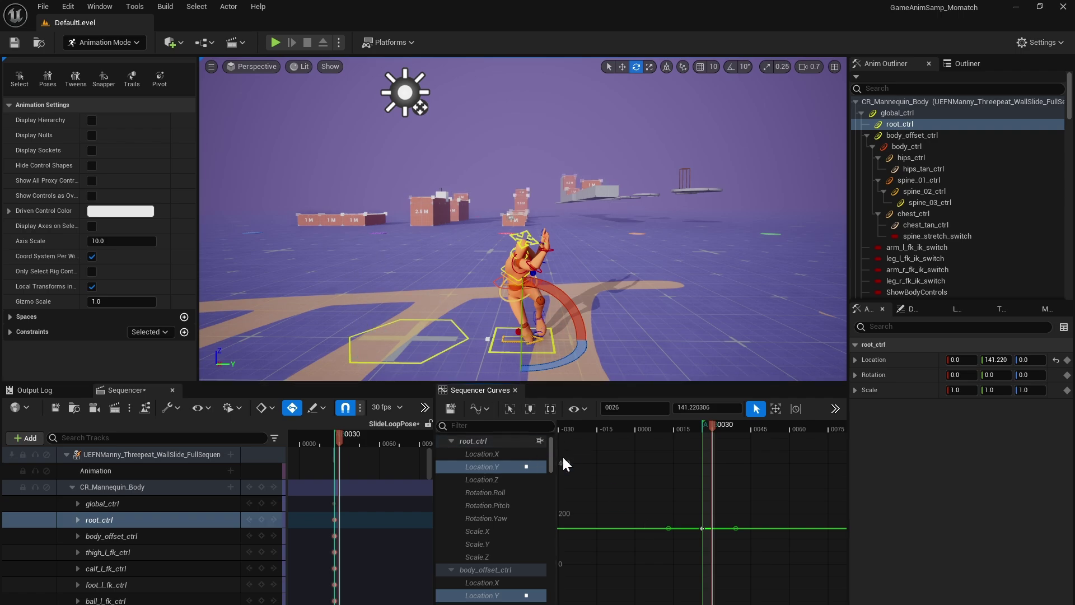
{"action": "left_click", "coordinate": [697, 408]}
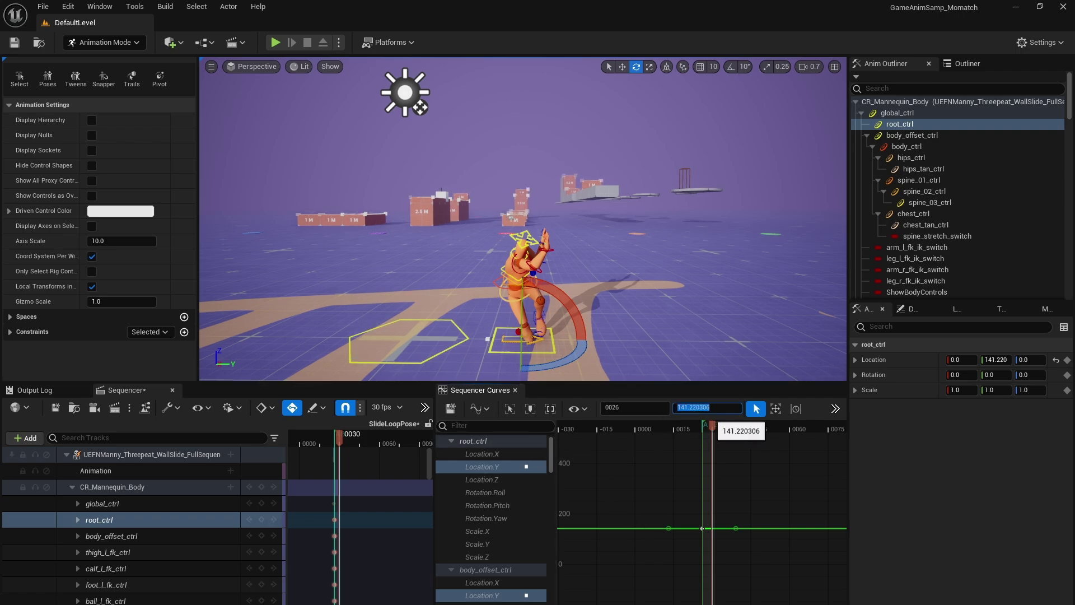
{"action": "type", "text": "0"}
{"action": "key", "text": "Return"}
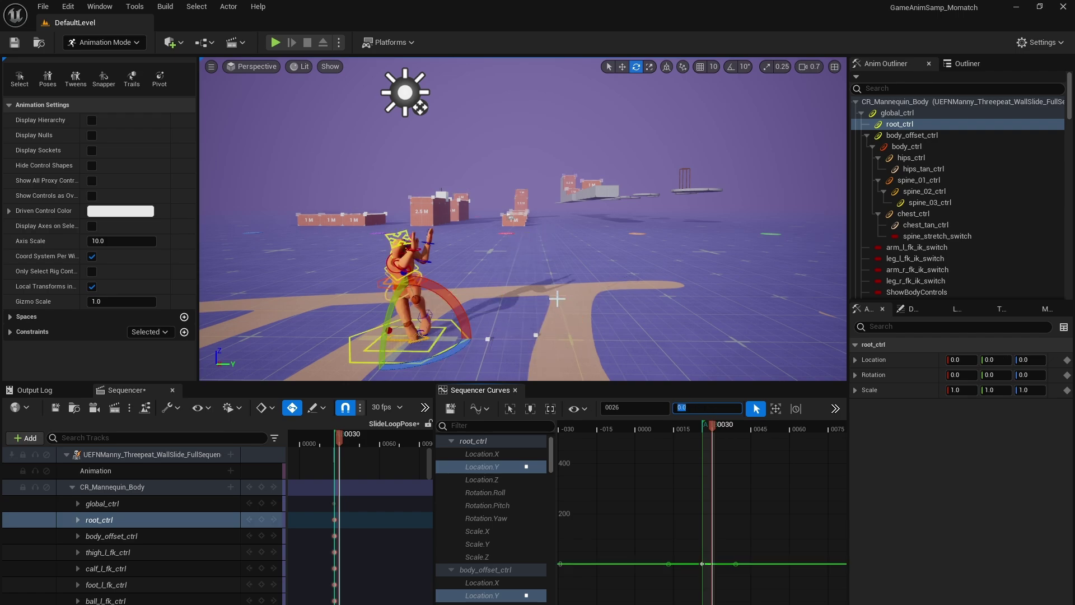
Deselect the rig controls and play the range to check the held slide pose at the world origin
{"action": "left_click", "coordinate": [519, 242]}
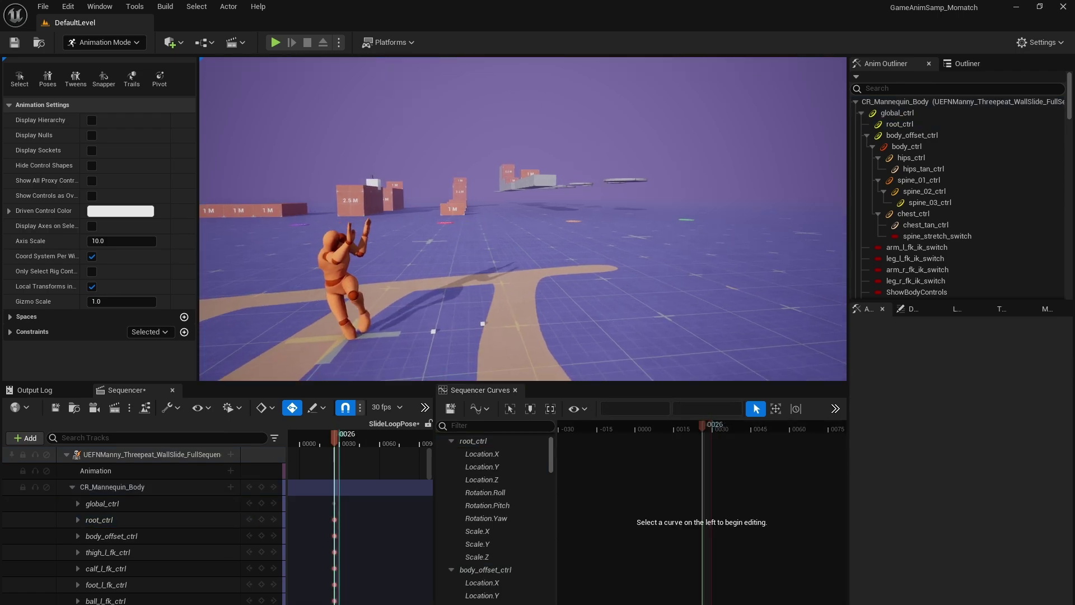
{"action": "right_click_drag", "start_coordinate": [520, 242], "coordinate": [525, 265]}
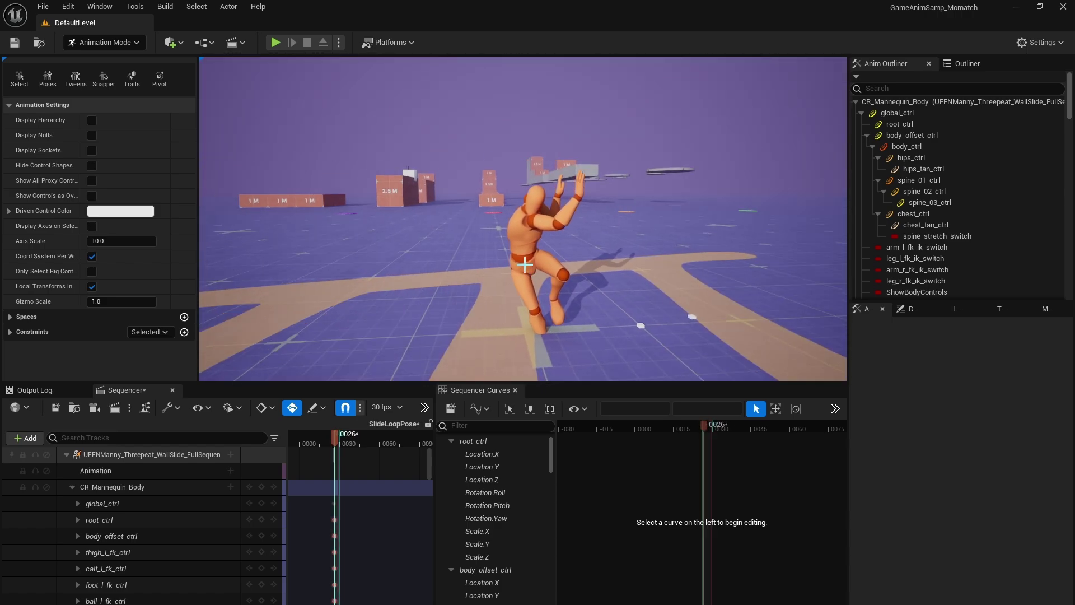
{"action": "key", "text": "space"}
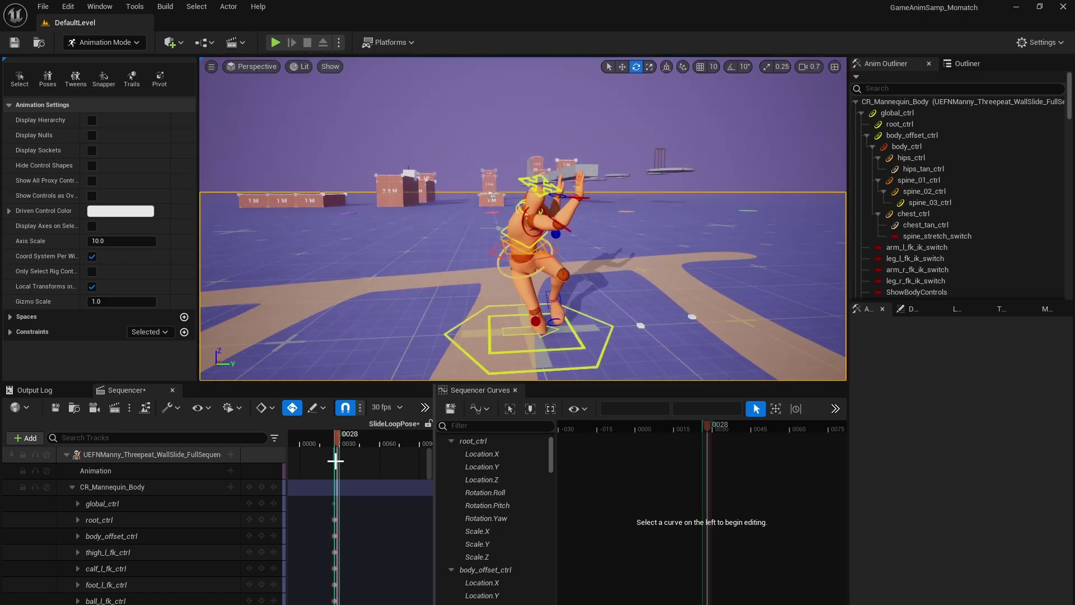
Bake the UEFNManny mannequin's animation to a new animation asset named SlideLoopPose in the WEEK5/WallSlideTutorial folder
{"action": "right_click", "coordinate": [116, 456]}
{"action": "left_click", "coordinate": [190, 356]}
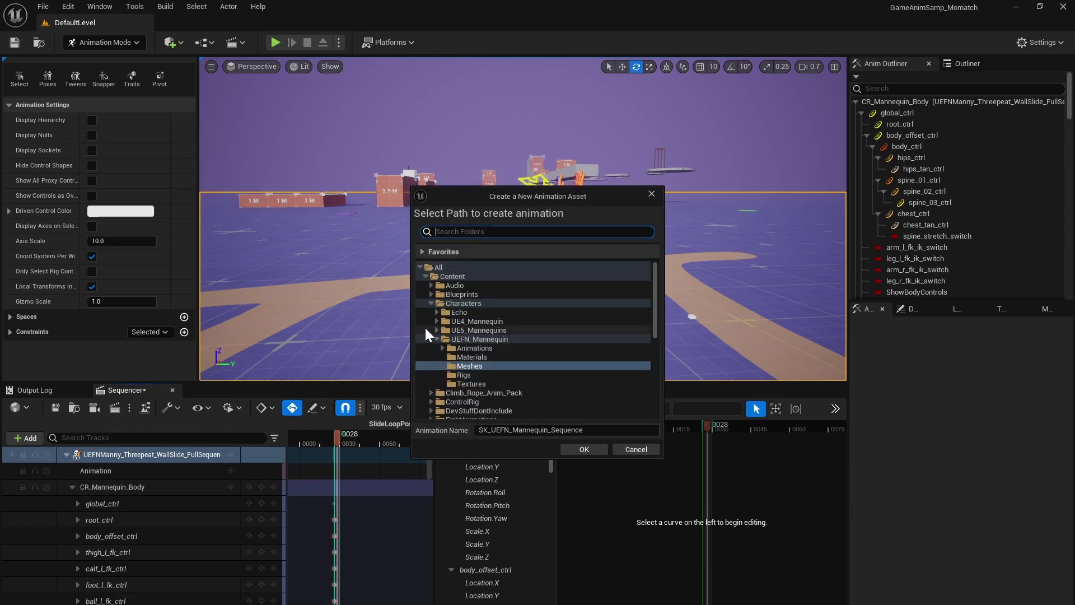
{"action": "scroll", "coordinate": [518, 314], "scroll_direction": "down", "scroll_amount": 10}
{"action": "left_click", "coordinate": [427, 388]}
{"action": "left_click", "coordinate": [431, 387]}
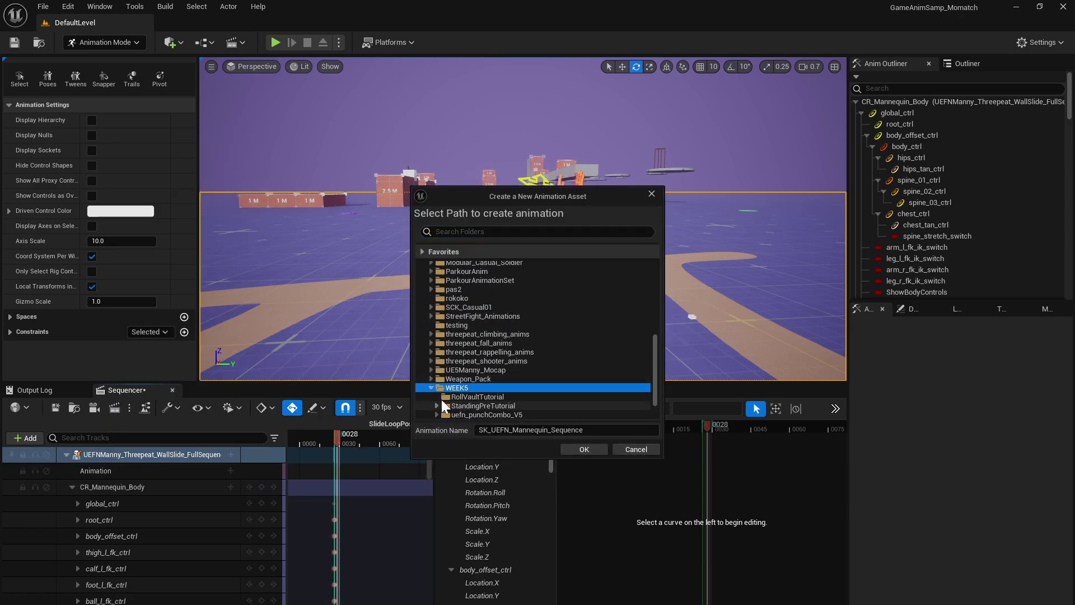
{"action": "scroll", "coordinate": [446, 396], "scroll_direction": "down", "scroll_amount": 2}
{"action": "left_click", "coordinate": [461, 389]}
{"action": "left_click", "coordinate": [585, 430]}
{"action": "key", "text": "ctrl+a"}
{"action": "type", "text": "SlideLoopPose"}
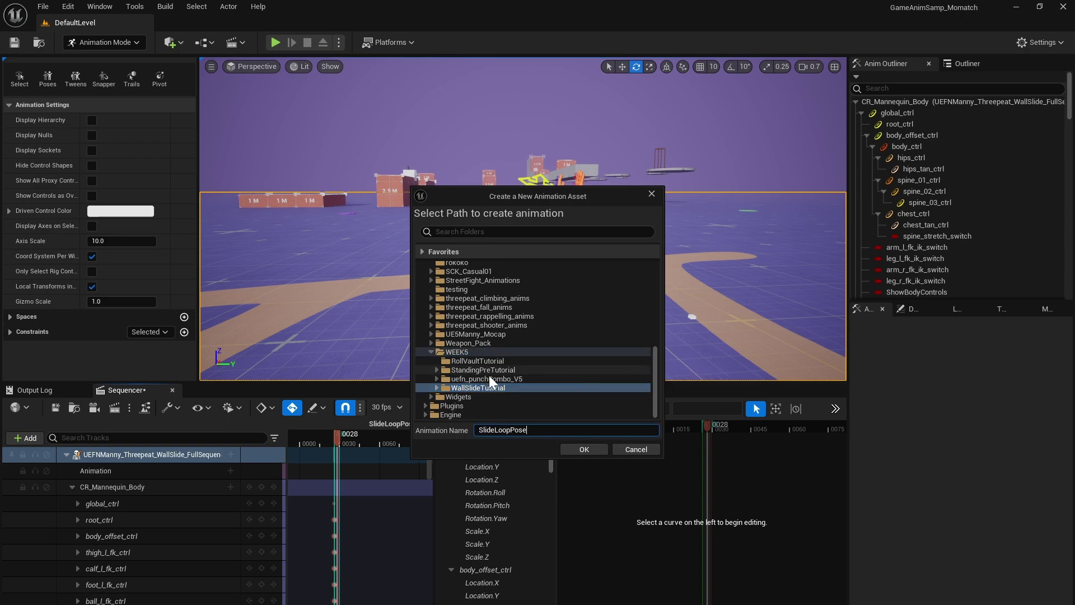
{"action": "left_click", "coordinate": [584, 449]}
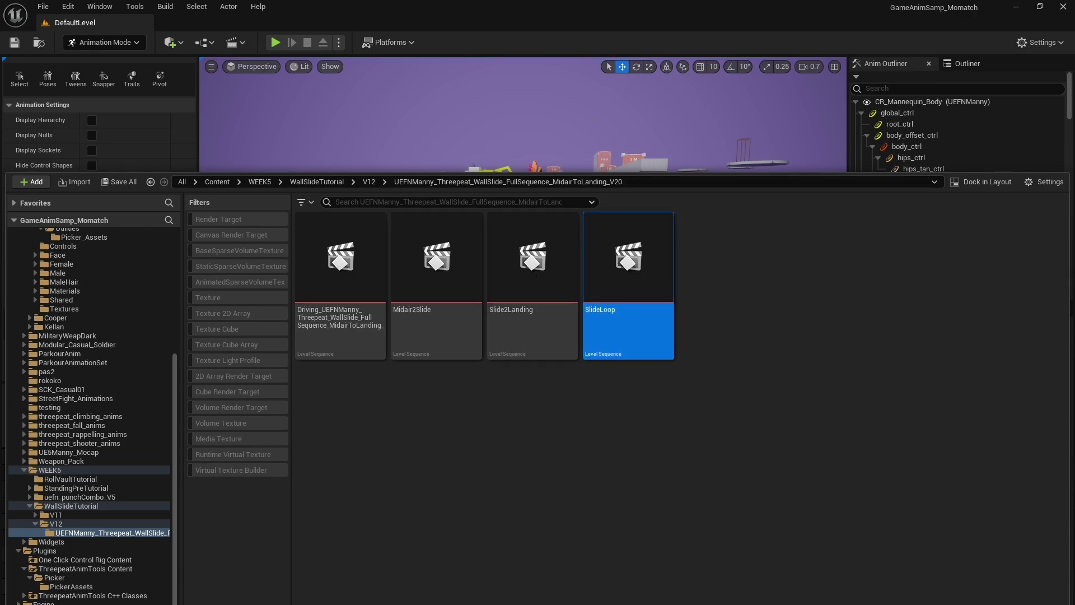
In SlideLoop, select all control tracks from thigh_l_fk_ctrl through chest_tan_ctrl and their curve keys at frame 26
{"action": "left_click", "coordinate": [593, 109]}
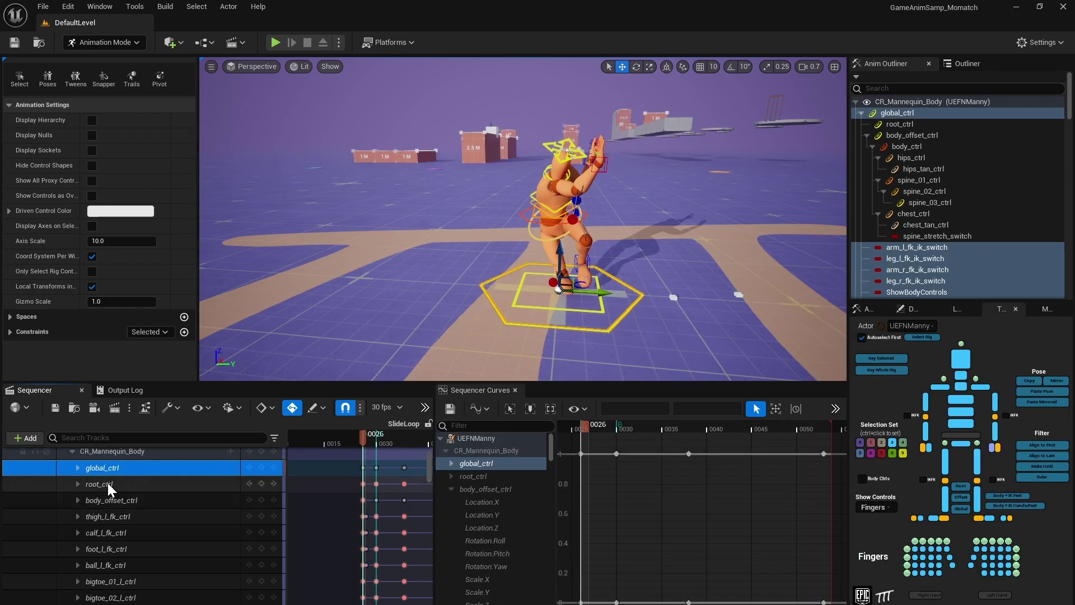
{"action": "left_click", "coordinate": [112, 516]}
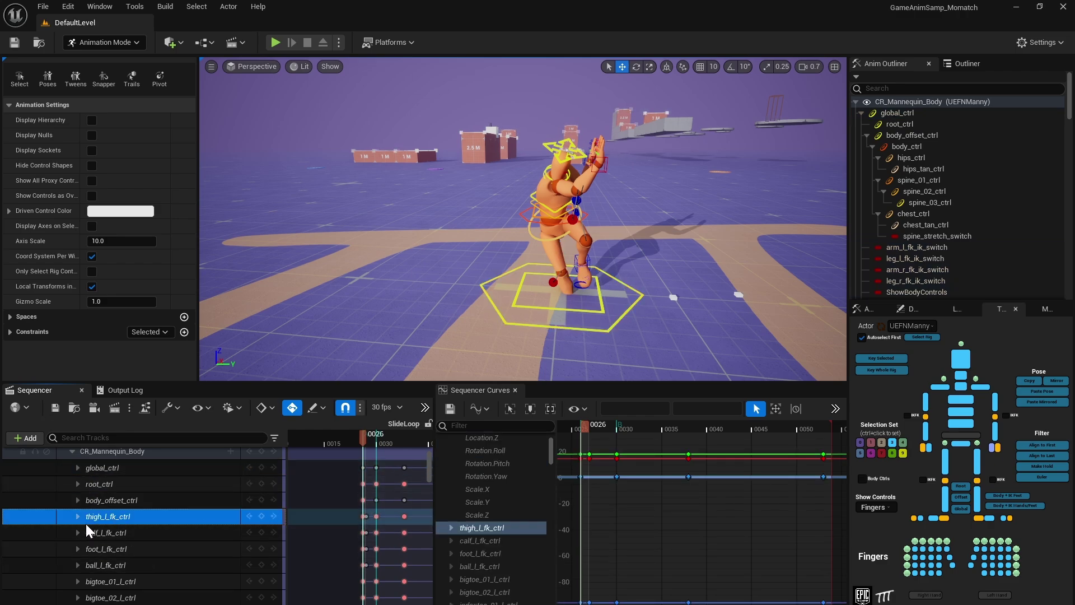
{"action": "key", "text": "shift+Down"}
{"action": "key", "text": "shift+Down"}
{"action": "key", "text": "shift+Down"}
{"action": "key", "text": "shift+Down"}
{"action": "key", "text": "shift+Down"}
{"action": "key", "text": "shift+Down"}
{"action": "key", "text": "shift+Down"}
{"action": "key", "text": "shift+Down"}
{"action": "key", "text": "shift+Down"}
{"action": "key", "text": "shift+Down"}
{"action": "key", "text": "shift+Down"}
{"action": "key", "text": "shift+Down"}
{"action": "key", "text": "shift+Down"}
{"action": "key", "text": "shift+Down"}
{"action": "key", "text": "shift+Down"}
{"action": "key", "text": "shift+Down"}
{"action": "key", "text": "shift+Down"}
{"action": "key", "text": "shift+Down"}
{"action": "key", "text": "shift+Down"}
{"action": "key", "text": "shift+Down"}
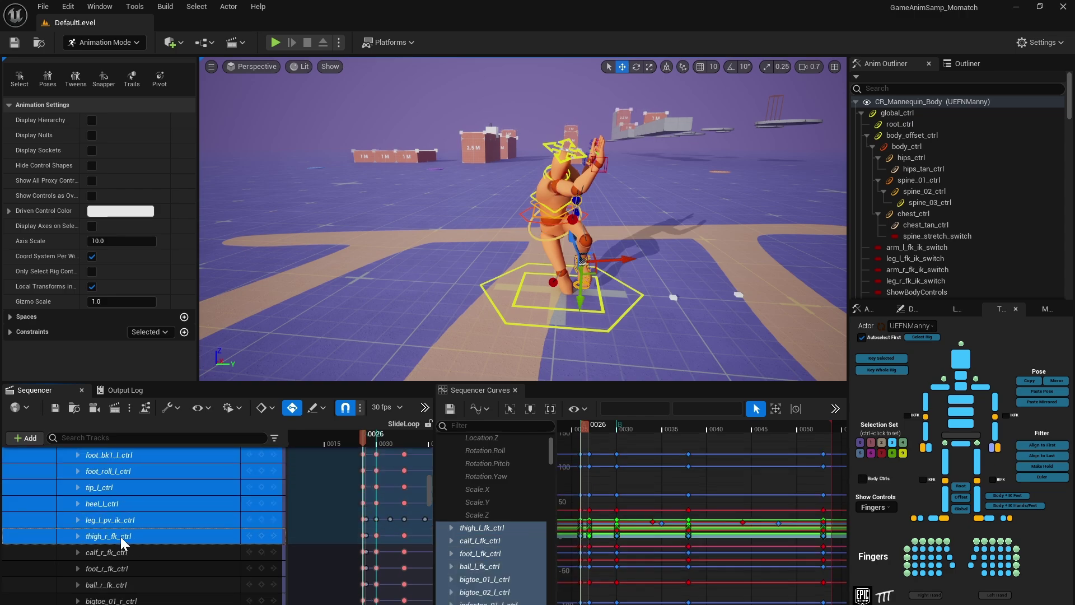
{"action": "key", "text": "shift+Down"}
{"action": "key", "text": "shift+Down"}
{"action": "key", "text": "shift+Down"}
{"action": "key", "text": "shift+Down"}
{"action": "key", "text": "shift+Down"}
{"action": "key", "text": "shift+Down"}
{"action": "key", "text": "shift+Down"}
{"action": "key", "text": "shift+Down"}
{"action": "key", "text": "shift+Down"}
{"action": "key", "text": "shift+Down"}
{"action": "key", "text": "shift+Down"}
{"action": "key", "text": "shift+Down"}
{"action": "key", "text": "shift+Down"}
{"action": "key", "text": "shift+Down"}
{"action": "key", "text": "shift+Down"}
{"action": "key", "text": "shift+Down"}
{"action": "key", "text": "shift+Down"}
{"action": "key", "text": "shift+Down"}
{"action": "key", "text": "shift+Down"}
{"action": "key", "text": "shift+Down"}
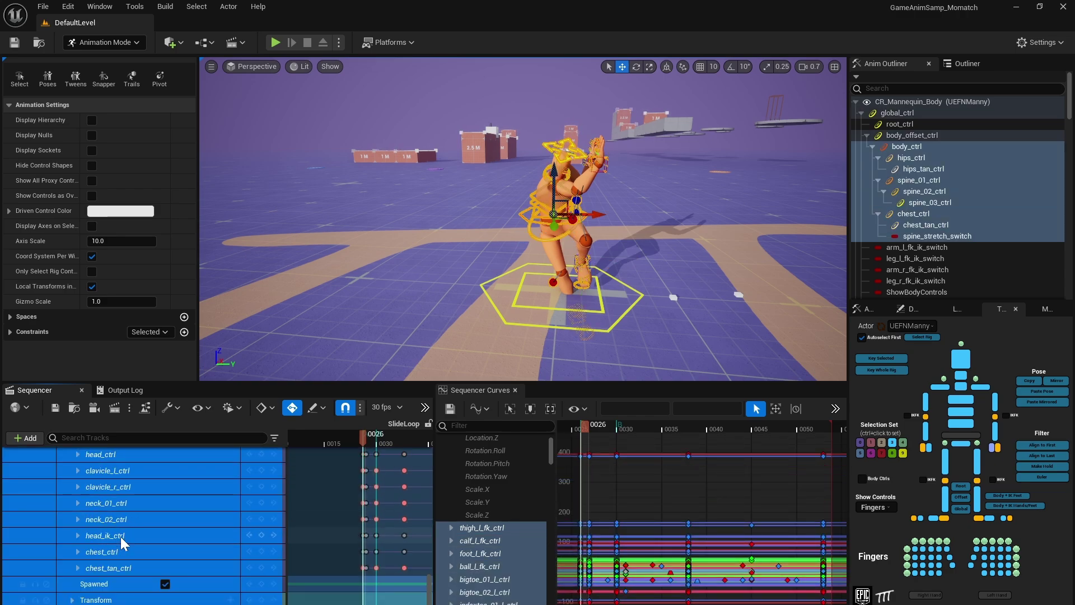
{"action": "key", "text": "shift+Up"}
{"action": "key", "text": "shift+Up"}
{"action": "key", "text": "shift+Up"}
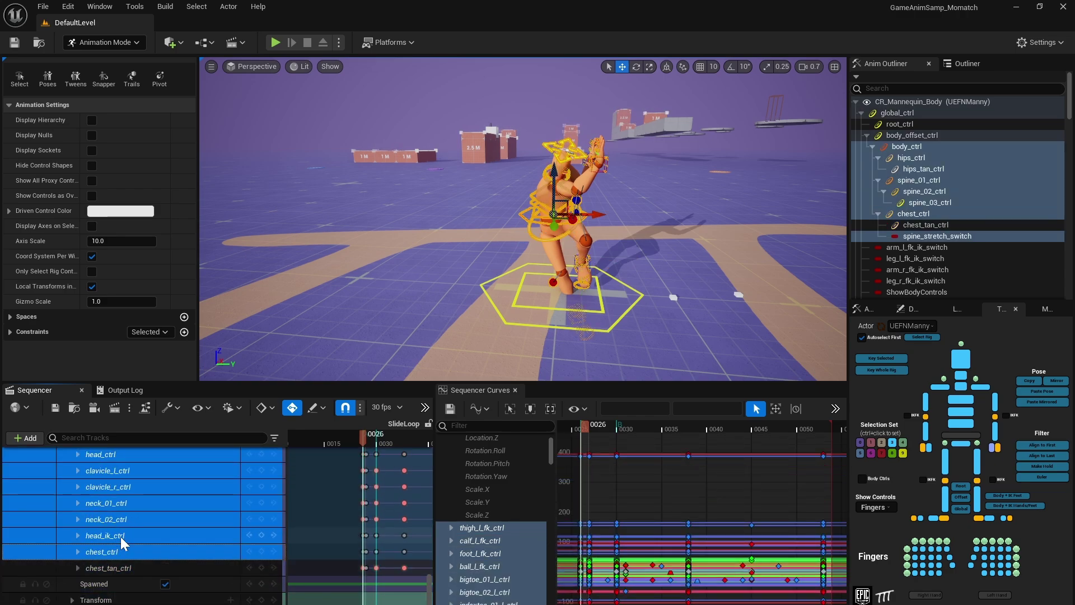
{"action": "key", "text": "shift+Down"}
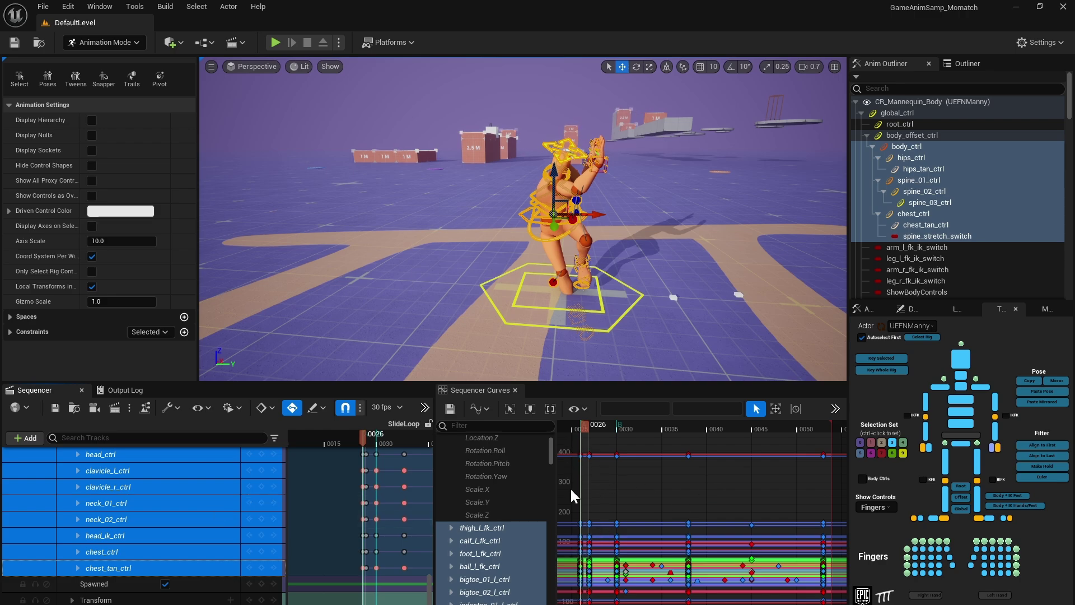
{"action": "right_click_drag", "start_coordinate": [603, 512], "coordinate": [679, 515]}
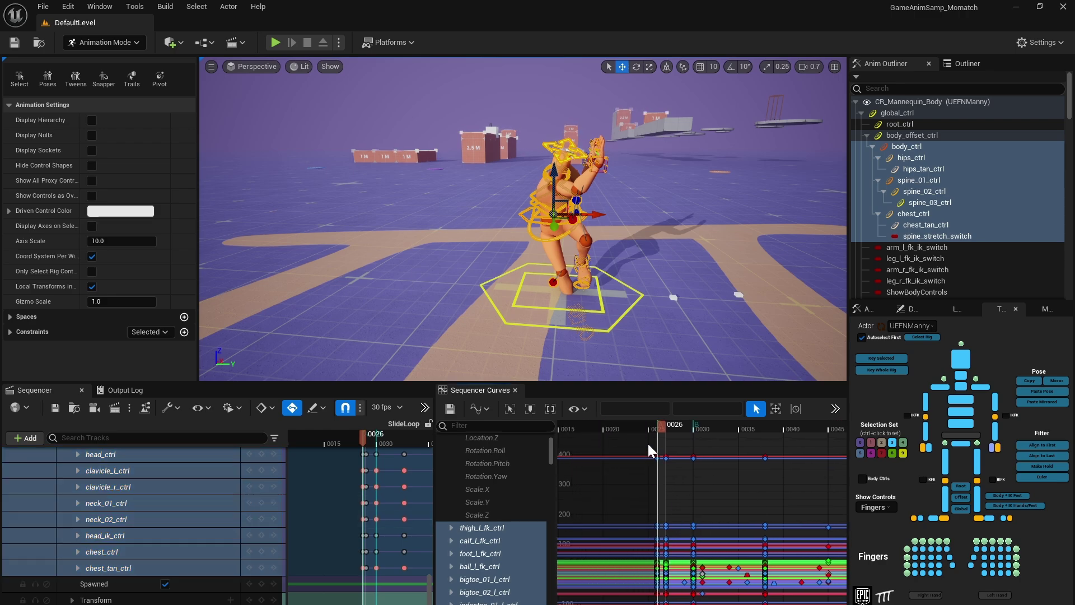
{"action": "left_click_drag", "start_coordinate": [648, 602], "coordinate": [662, 604]}
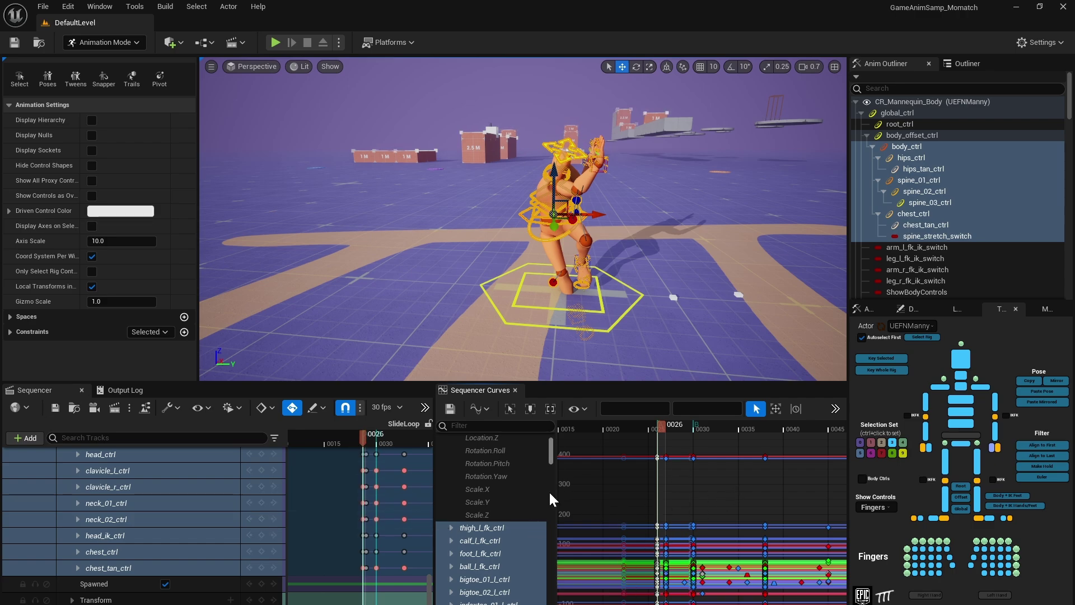
Open the Midair2Slide level sequence and move through its opening frames with the whole character in view
{"action": "key", "text": "ctrl+space"}
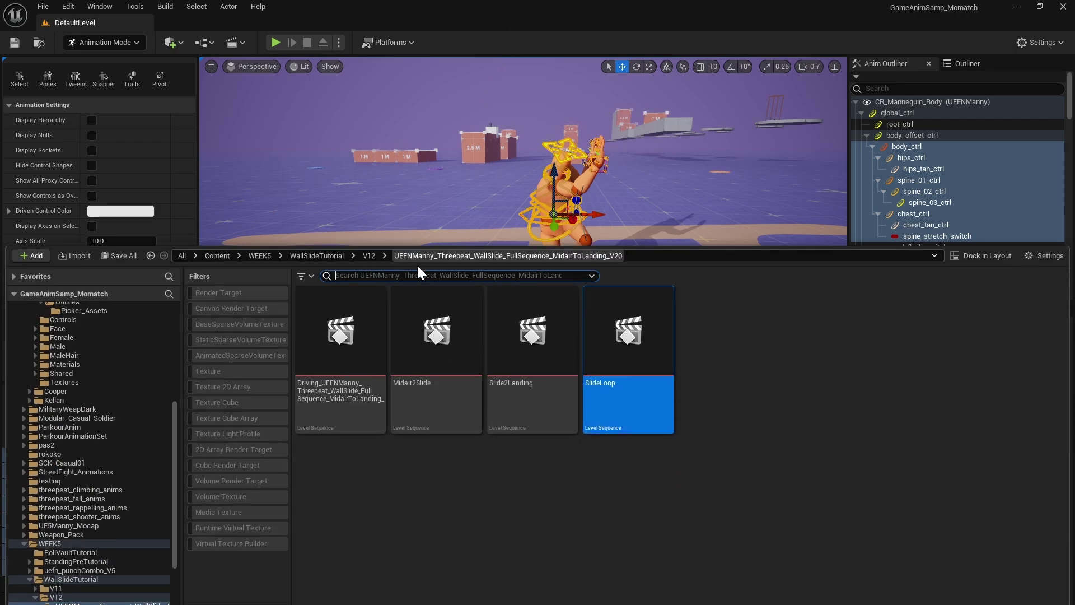
{"action": "double_click", "coordinate": [446, 343]}
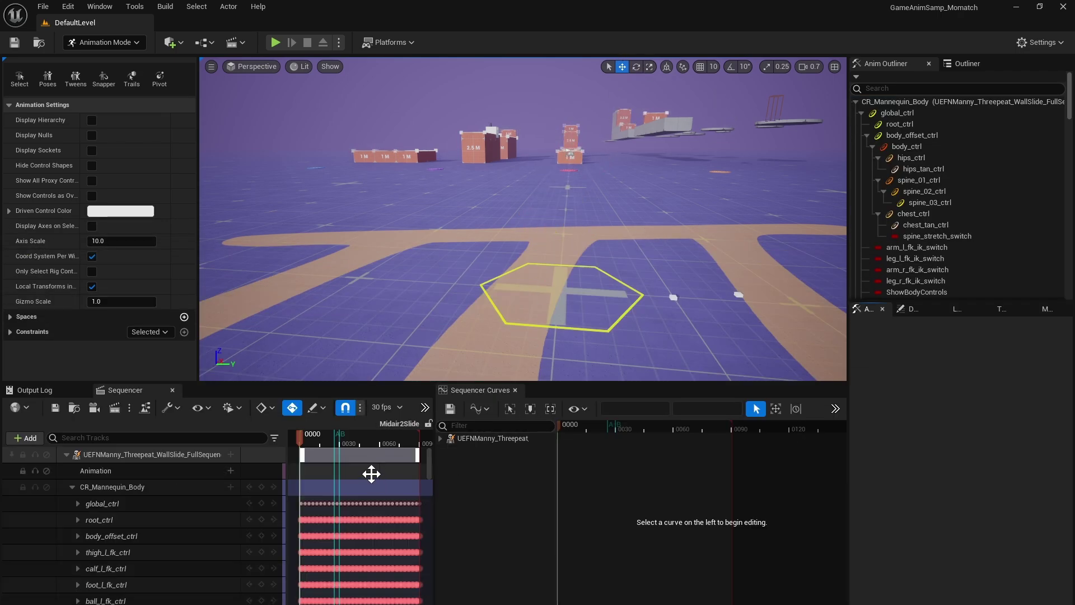
{"action": "scroll", "coordinate": [460, 331], "scroll_direction": "down", "scroll_amount": 8}
{"action": "right_click_drag", "start_coordinate": [461, 331], "coordinate": [488, 269]}
{"action": "right_click_drag", "start_coordinate": [487, 269], "coordinate": [492, 240]}
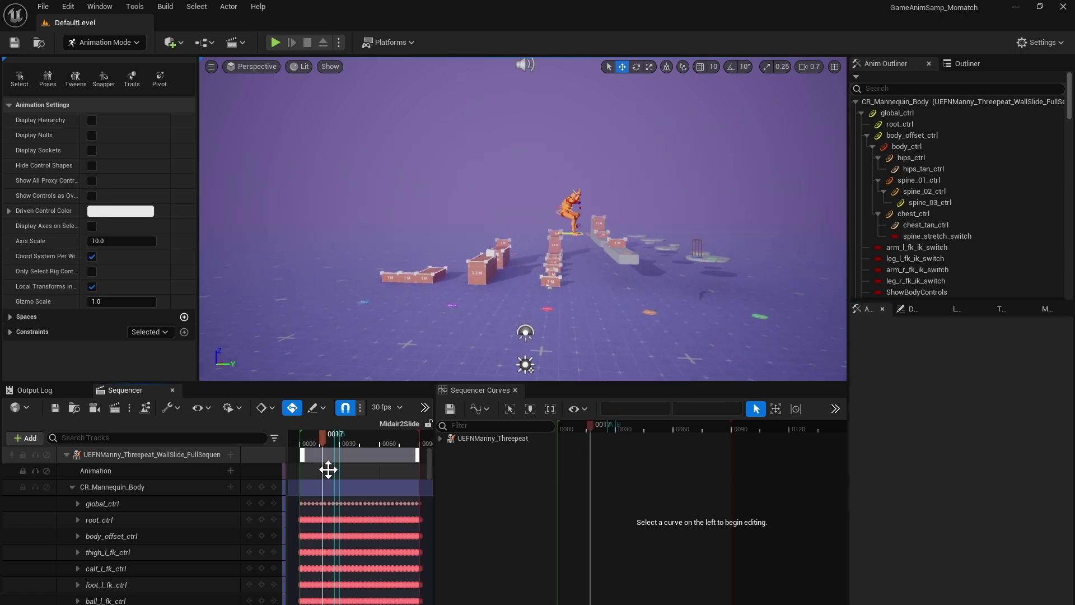
Show the curves of the whole CR_Mannequin_Body rig in Midair2Slide and go to frame 26
{"action": "left_click", "coordinate": [335, 485]}
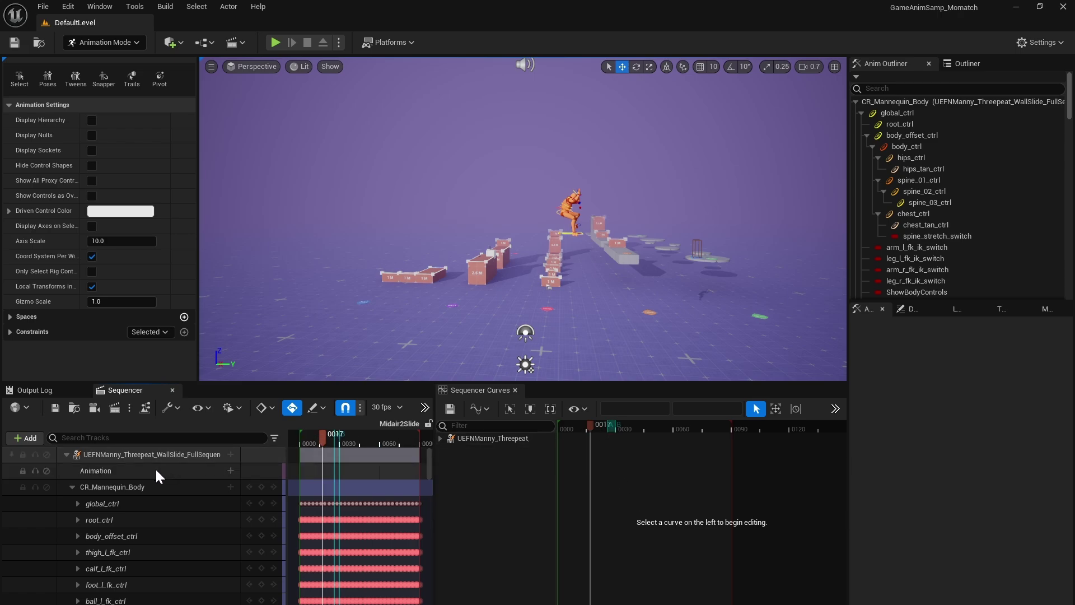
{"action": "left_click", "coordinate": [129, 488]}
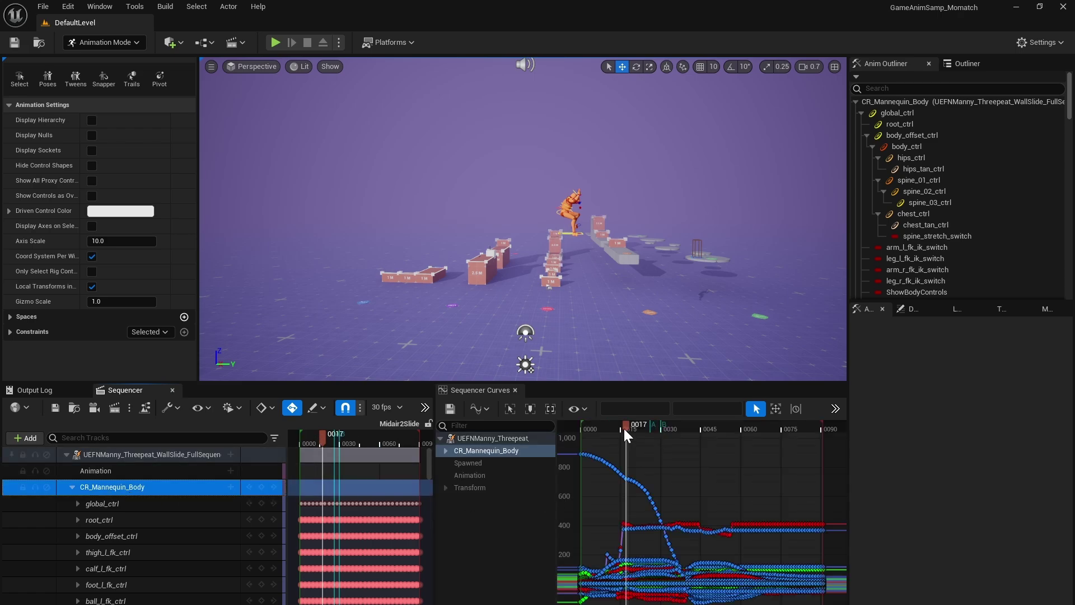
{"action": "left_click_drag", "start_coordinate": [623, 427], "coordinate": [651, 429]}
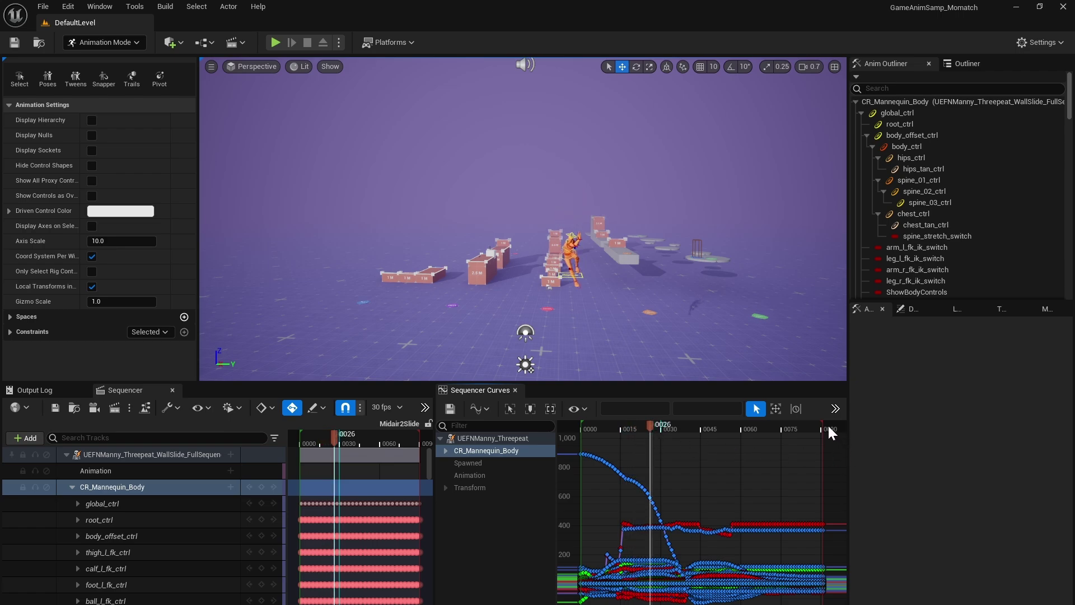
Trim the end of the Midair2Slide playback range to frame 26
{"action": "left_click_drag", "start_coordinate": [828, 430], "coordinate": [650, 435]}
{"action": "right_click_drag", "start_coordinate": [610, 284], "coordinate": [628, 294]}
{"action": "key", "text": "w"}
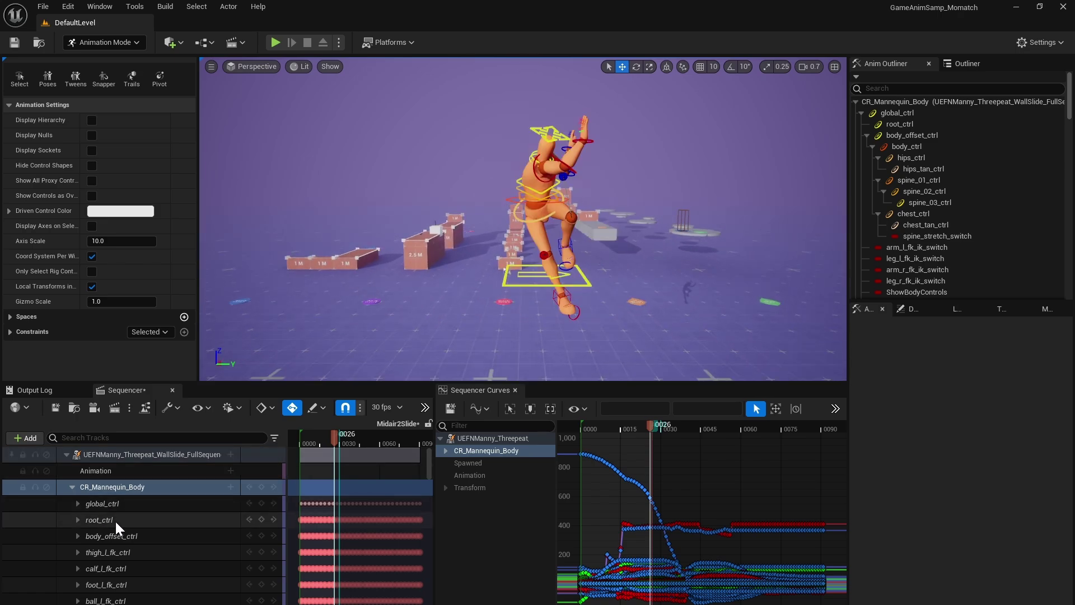
Key every curve of the CR_Mannequin_Body rig at frame 26
{"action": "left_click", "coordinate": [117, 552]}
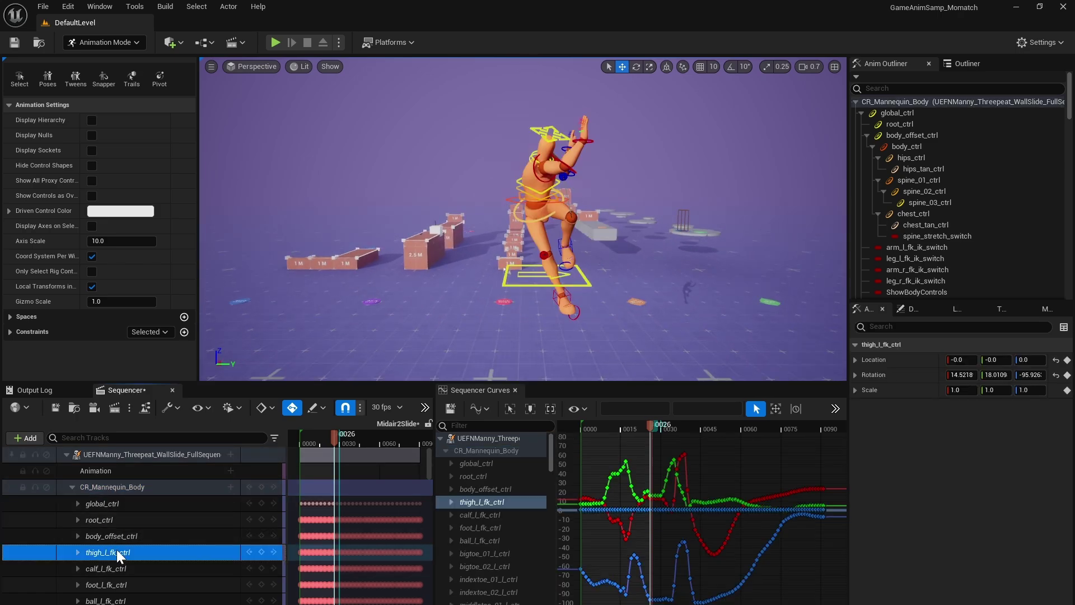
{"action": "left_click", "coordinate": [117, 490]}
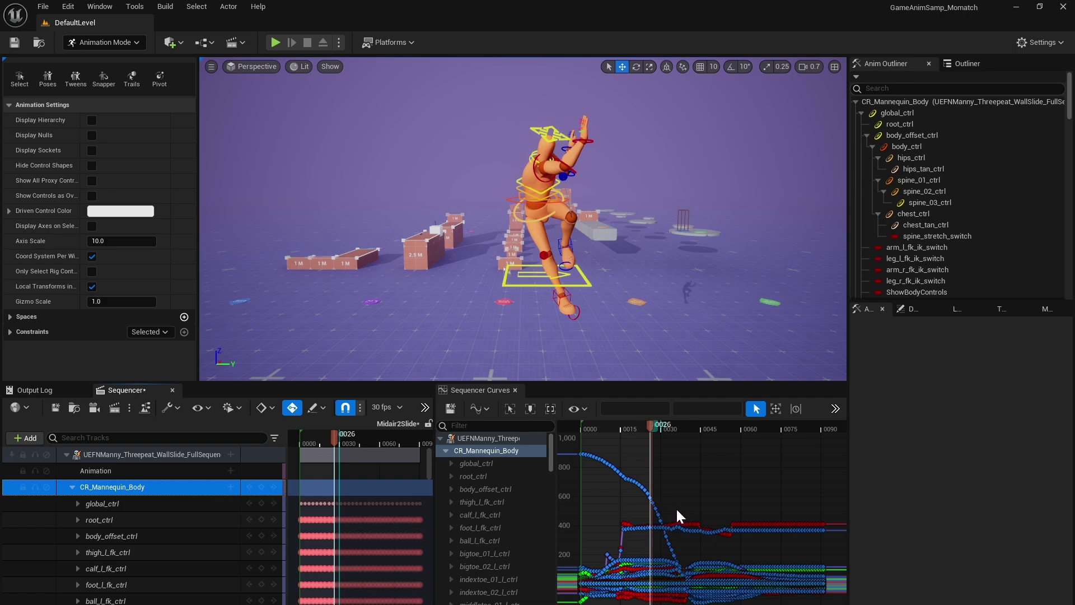
{"action": "left_click", "coordinate": [654, 468]}
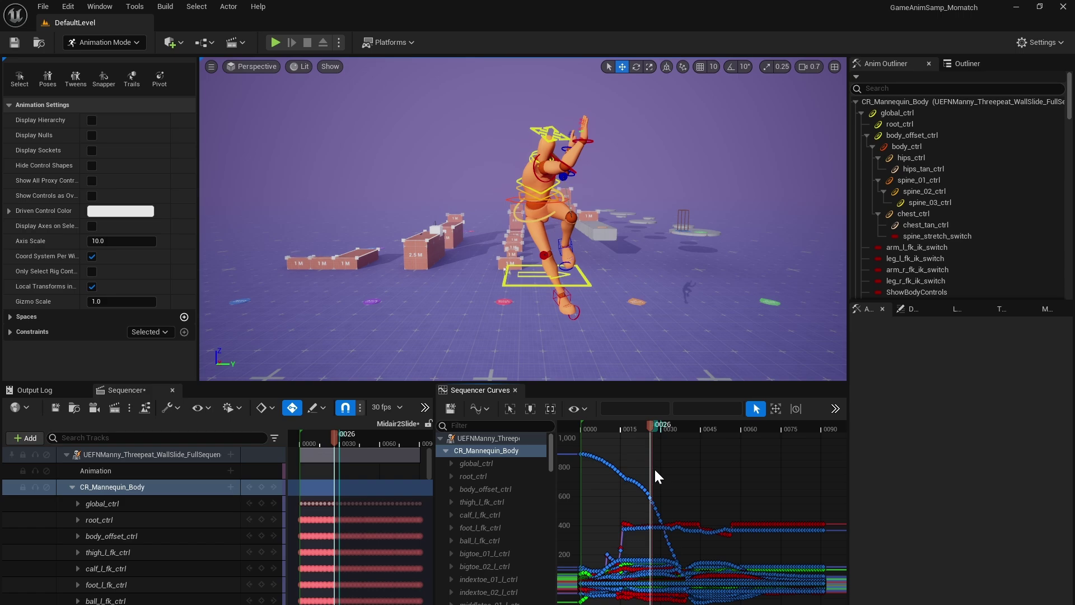
{"action": "key", "text": "Return"}
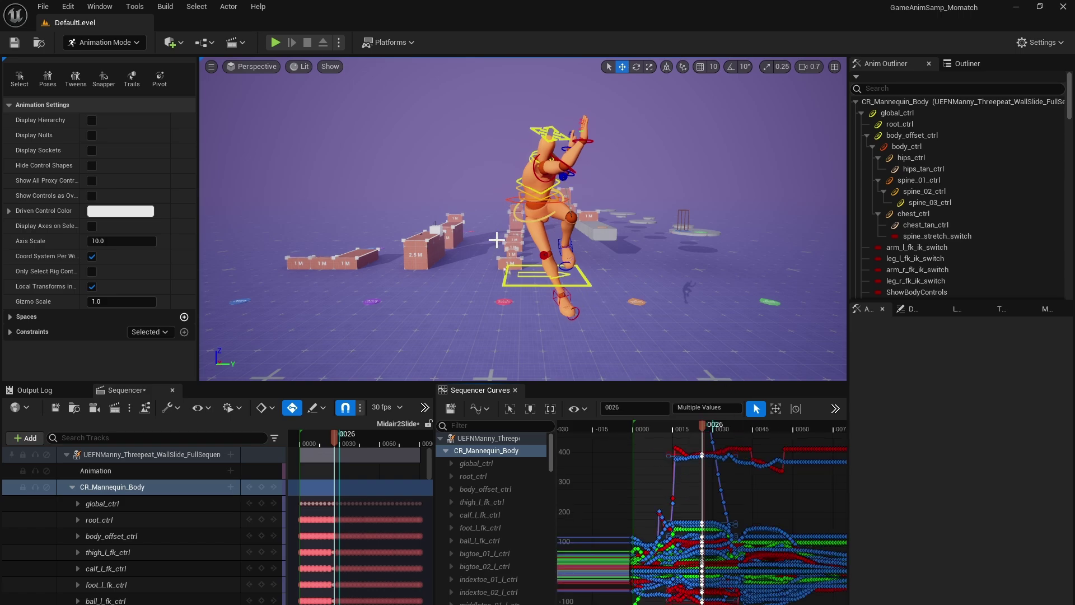
Delete all rig keys after frame 26 in Midair2Slide and play the trimmed animation
{"action": "mouse_move", "coordinate": [699, 426]}
{"action": "left_mouse_down"}
{"action": "mouse_move", "coordinate": [688, 432]}
{"action": "mouse_move", "coordinate": [703, 441]}
{"action": "left_mouse_up"}
{"action": "right_click_drag", "start_coordinate": [757, 488], "coordinate": [717, 524]}
{"action": "scroll", "coordinate": [747, 495], "scroll_direction": "down", "scroll_amount": 3}
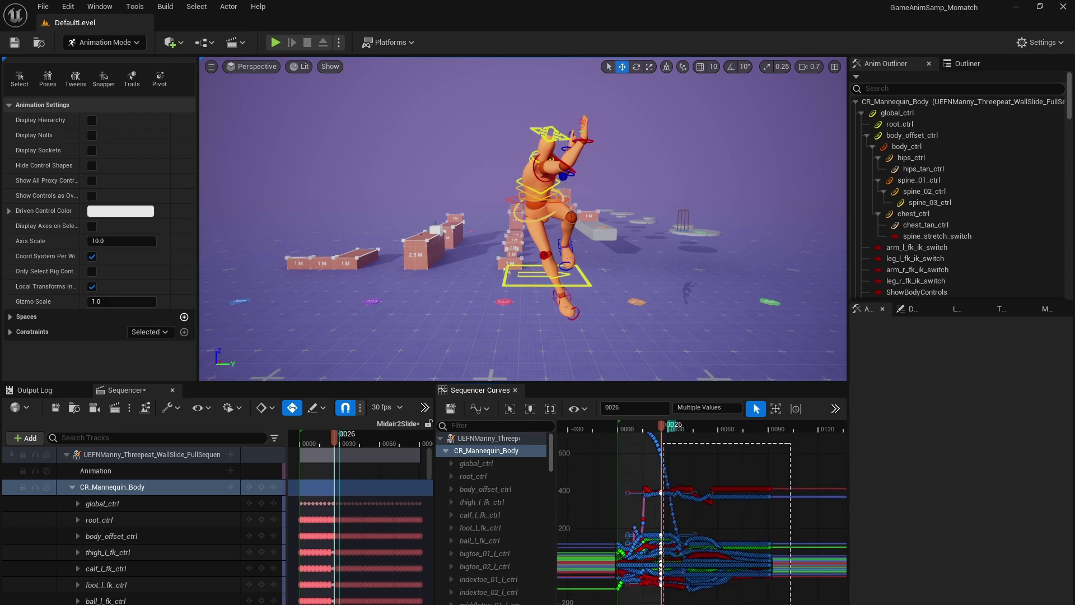
{"action": "left_click_drag", "start_coordinate": [663, 604], "coordinate": [665, 604]}
{"action": "left_click_drag", "start_coordinate": [680, 516], "coordinate": [681, 519]}
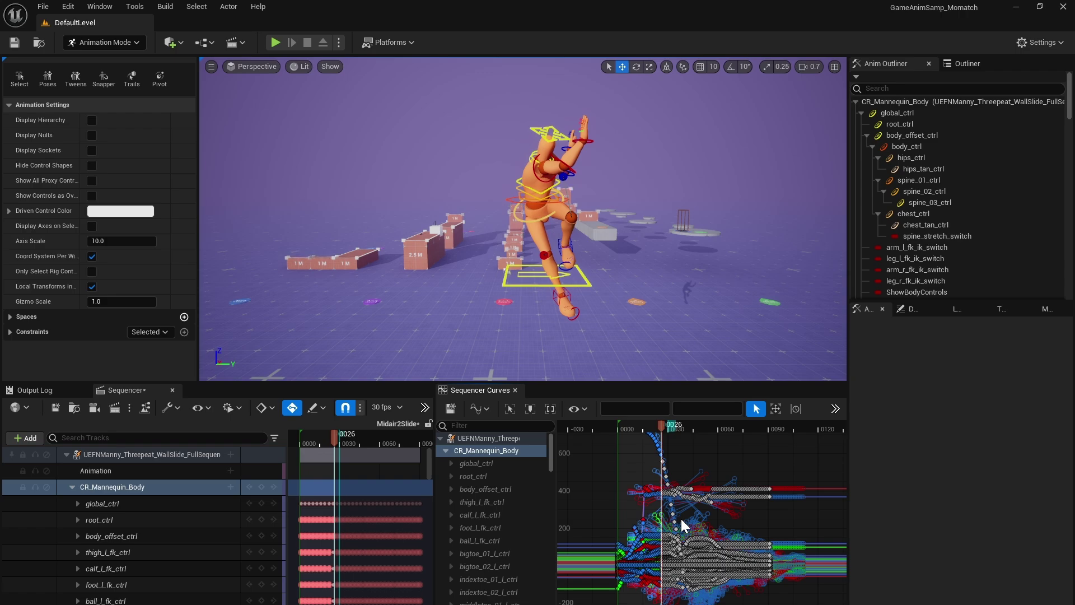
{"action": "key", "text": "Delete"}
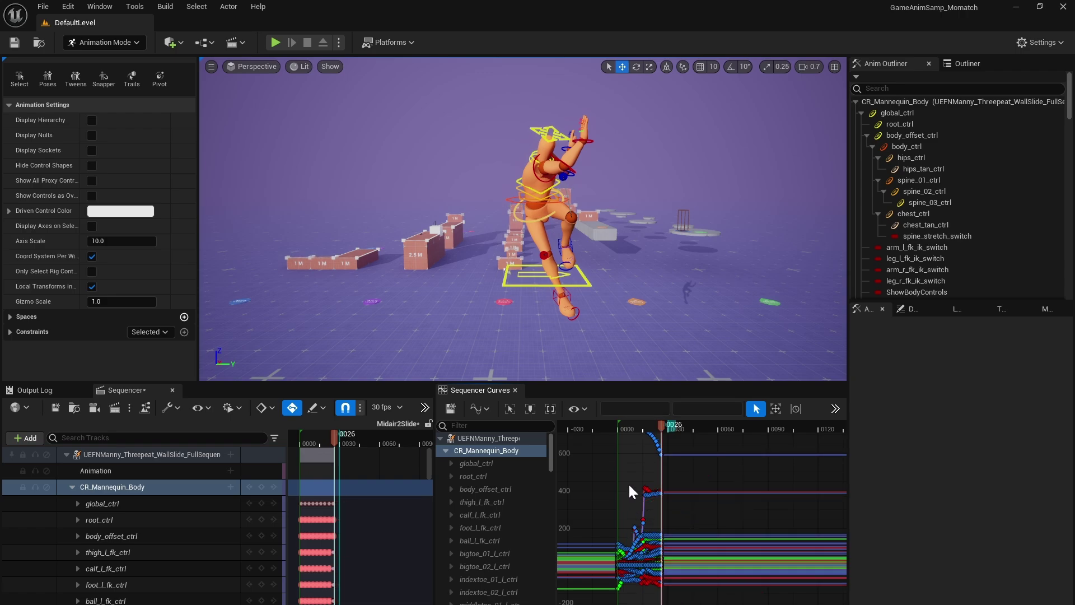
{"action": "key", "text": "space"}
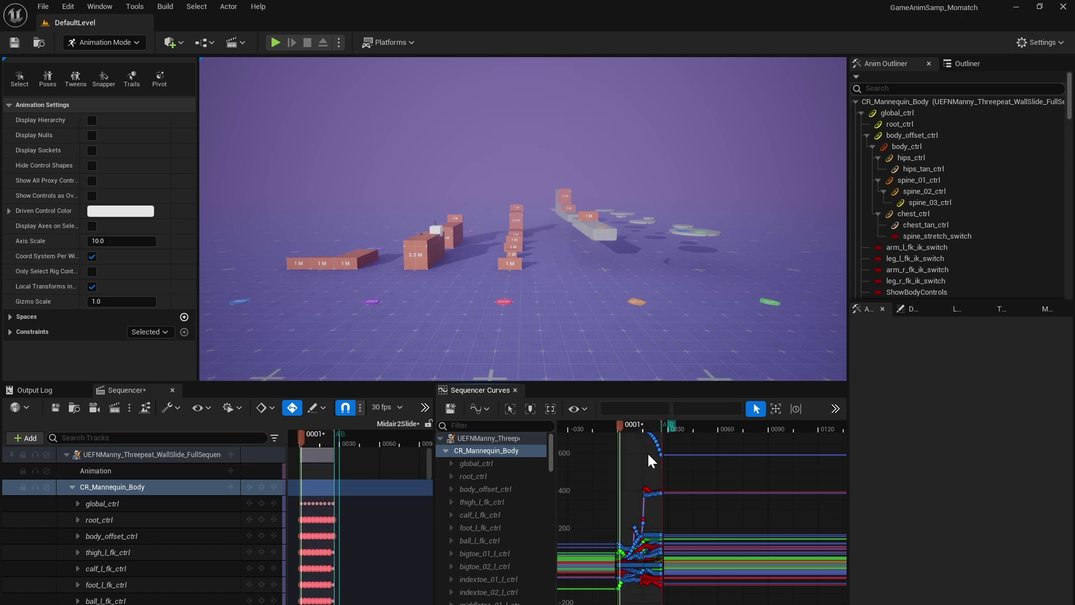
{"action": "key", "text": "space"}
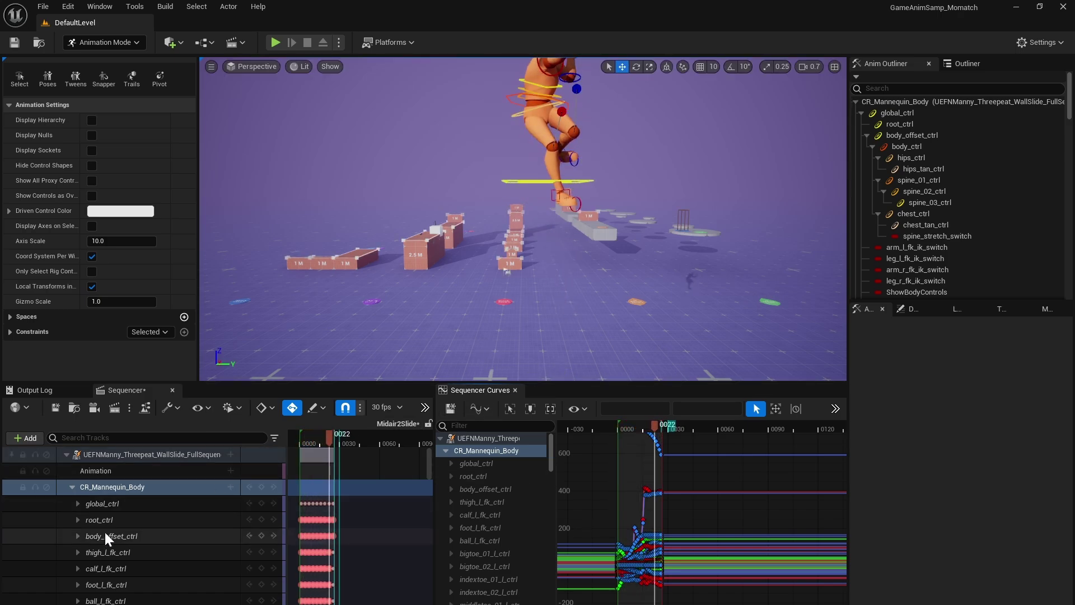
Save Midair2Slide and bake the mannequin's animation as UEFN_Threepeat_WallSlide_MidairToSlide in the WEEK5/WallSlideTutorial folder, keeping the default export options
{"action": "key", "text": "ctrl+s"}
{"action": "right_click", "coordinate": [134, 455]}
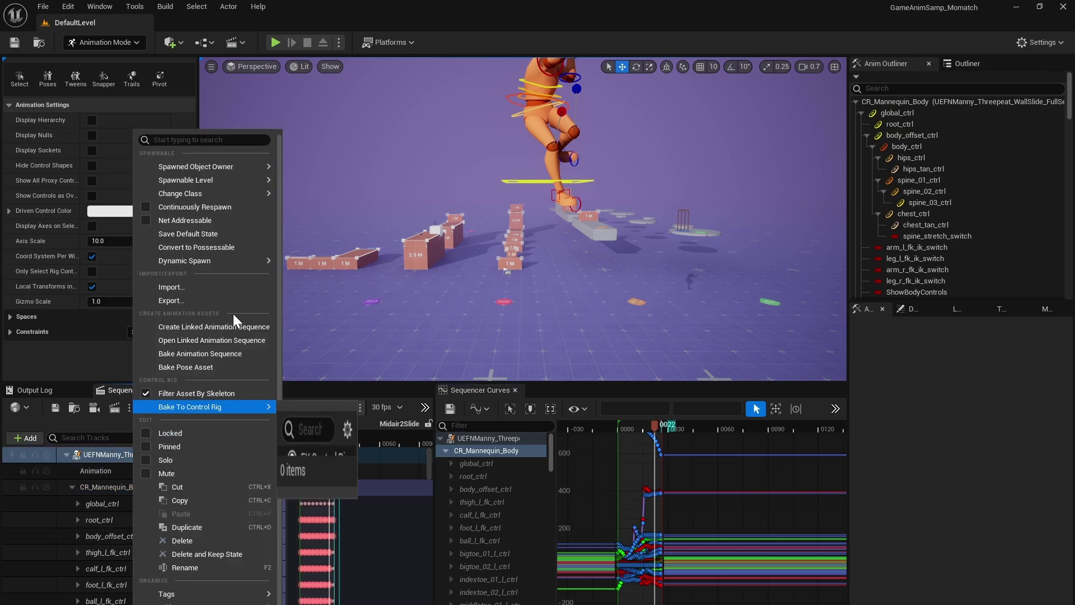
{"action": "left_click", "coordinate": [189, 355]}
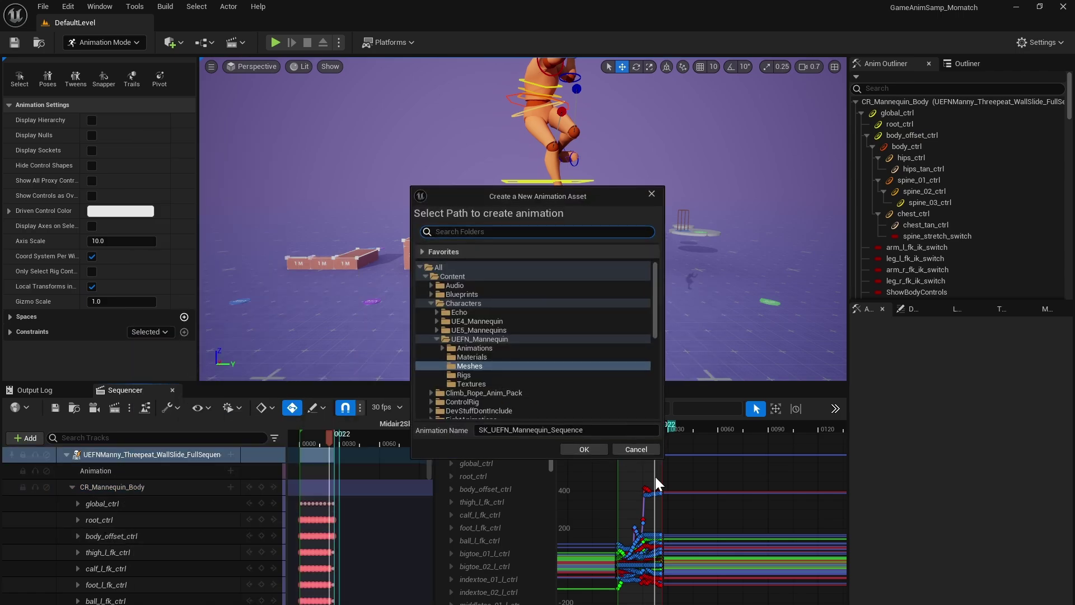
{"action": "scroll", "coordinate": [465, 384], "scroll_direction": "down", "scroll_amount": 10}
{"action": "double_click", "coordinate": [465, 386]}
{"action": "scroll", "coordinate": [467, 387], "scroll_direction": "down", "scroll_amount": 3}
{"action": "left_click", "coordinate": [484, 387]}
{"action": "double_click", "coordinate": [525, 429]}
{"action": "type", "text": "UEFN_Threepeat_WallSlide_MidairToSlide"}
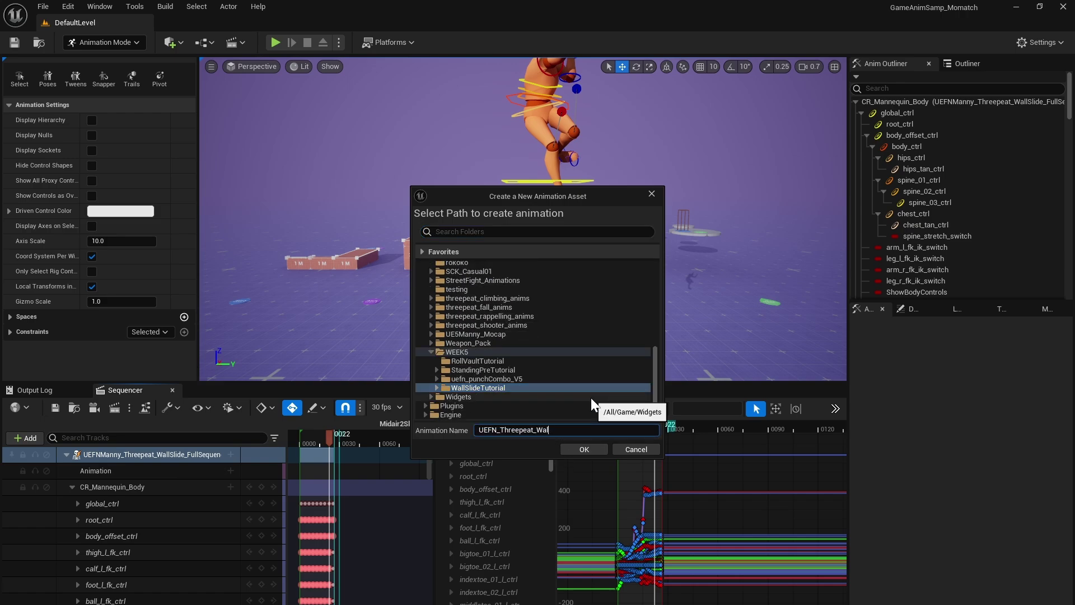
{"action": "left_click", "coordinate": [583, 452]}
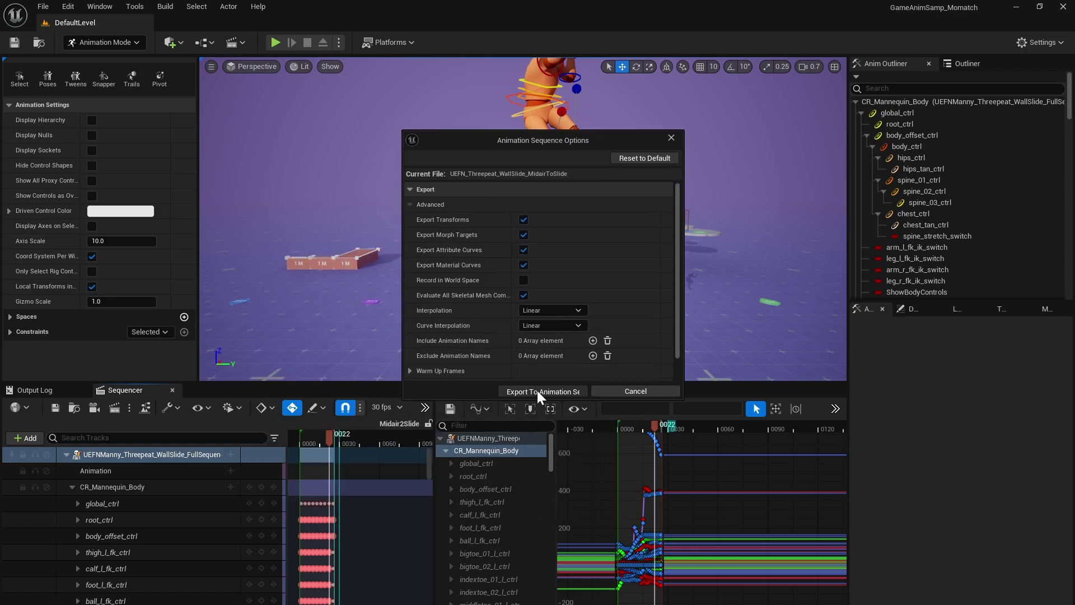
{"action": "left_click", "coordinate": [537, 391]}
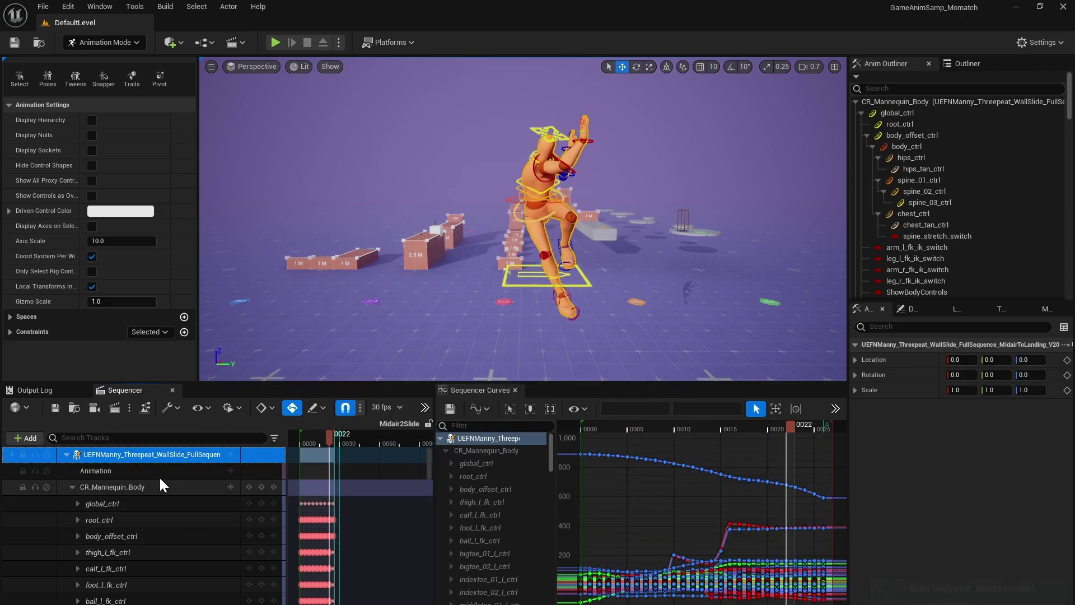
Open the Slide2Landing level sequence and go to frame 30
{"action": "left_click", "coordinate": [74, 407]}
{"action": "left_click", "coordinate": [521, 360]}
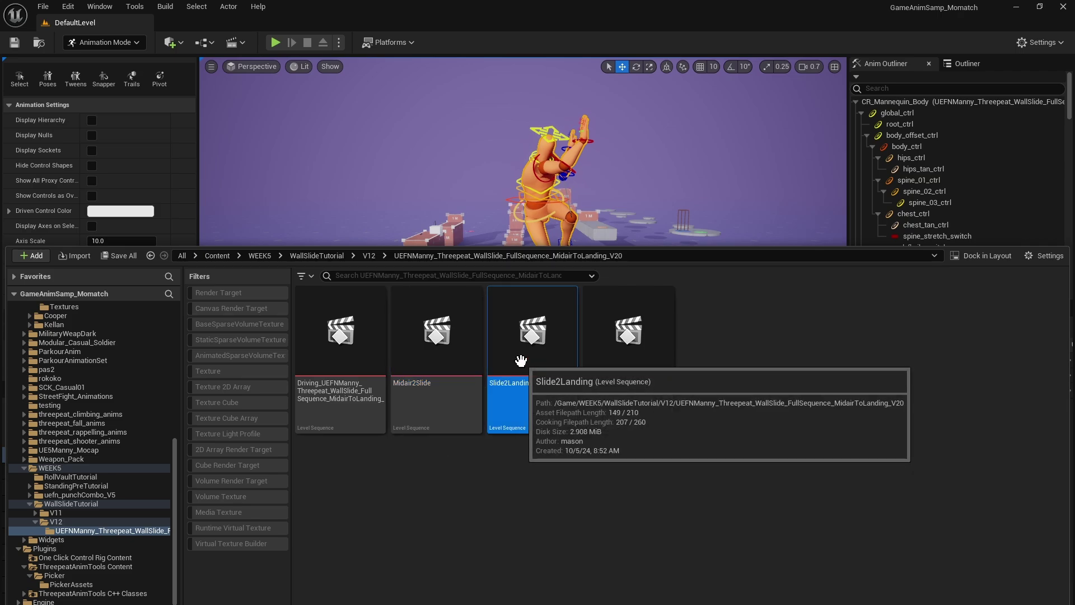
{"action": "double_click", "coordinate": [521, 360]}
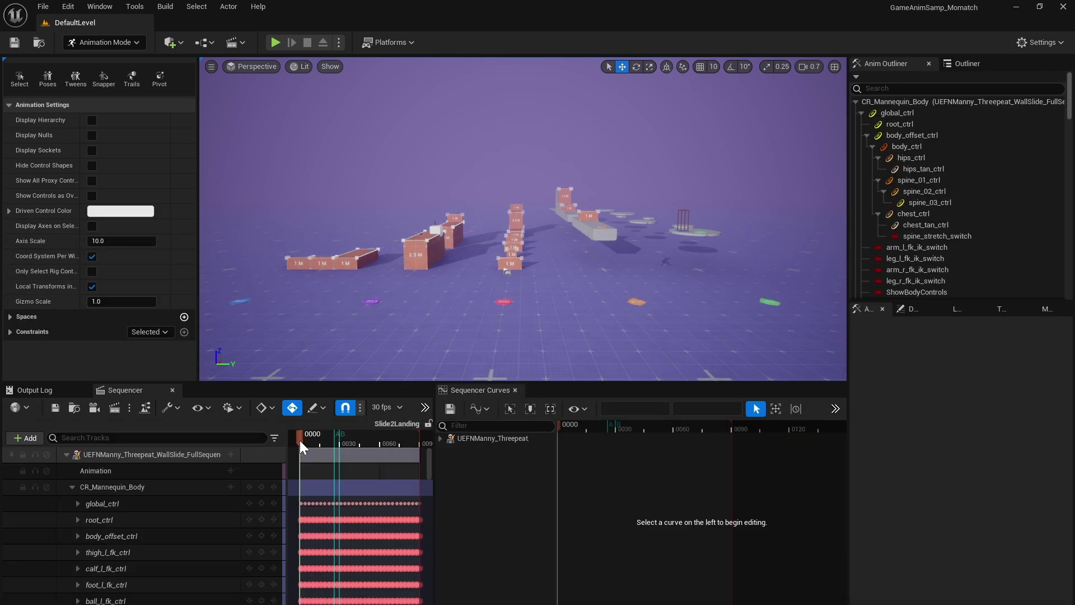
{"action": "left_click_drag", "start_coordinate": [300, 440], "coordinate": [341, 444]}
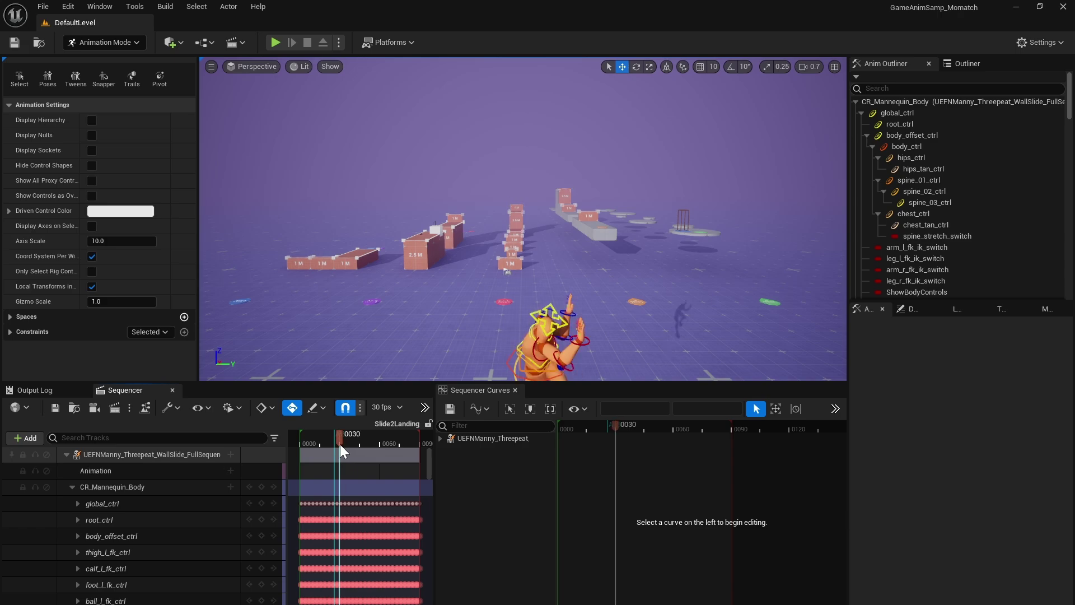
Trim the start of the Slide2Landing playback range to frame 30, play the landing and return to frame 30
{"action": "key", "text": "q"}
{"action": "right_click_drag", "start_coordinate": [421, 316], "coordinate": [439, 297]}
{"action": "key", "text": "s"}
{"action": "key", "text": "q"}
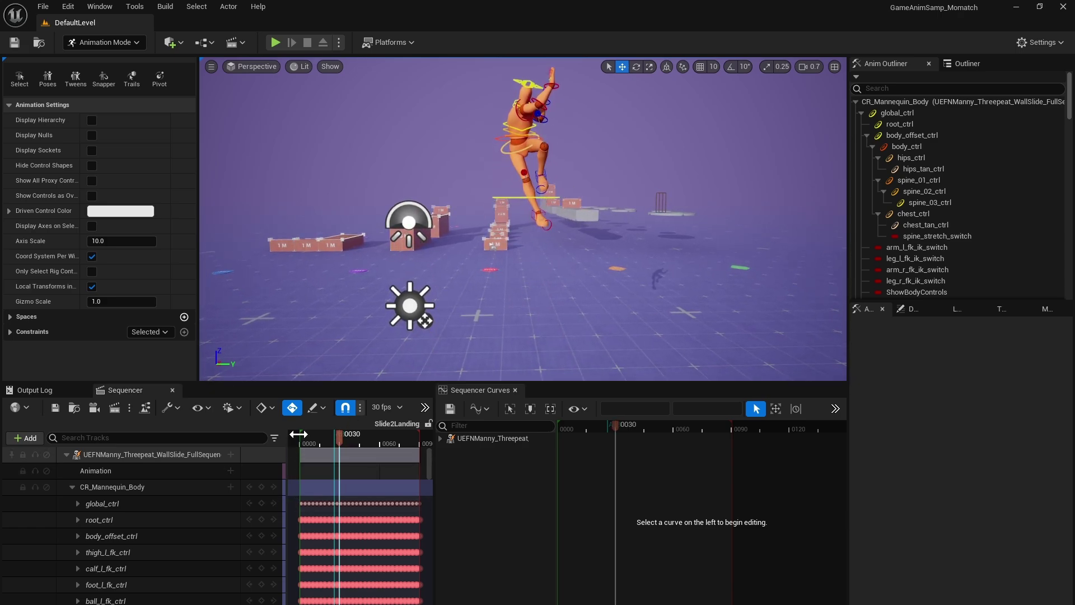
{"action": "left_click_drag", "start_coordinate": [299, 434], "coordinate": [339, 441]}
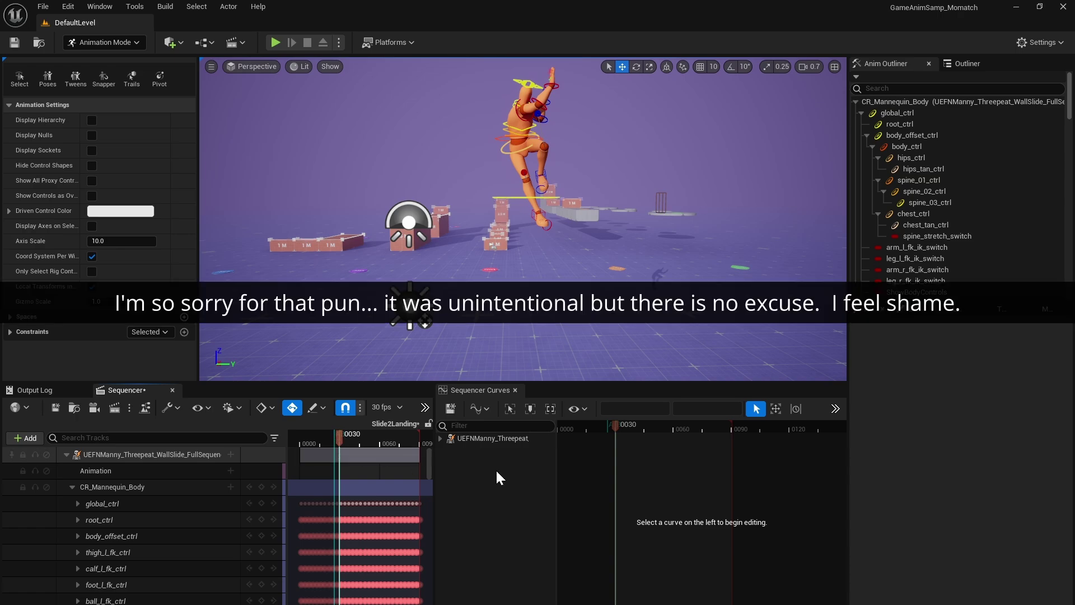
{"action": "key", "text": "space"}
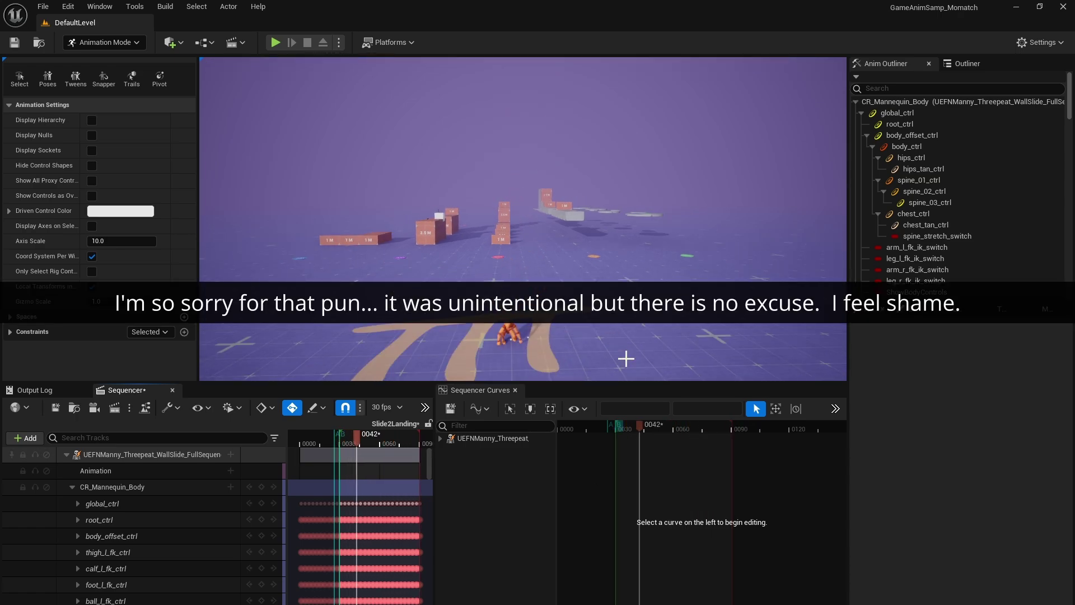
{"action": "key", "text": "space"}
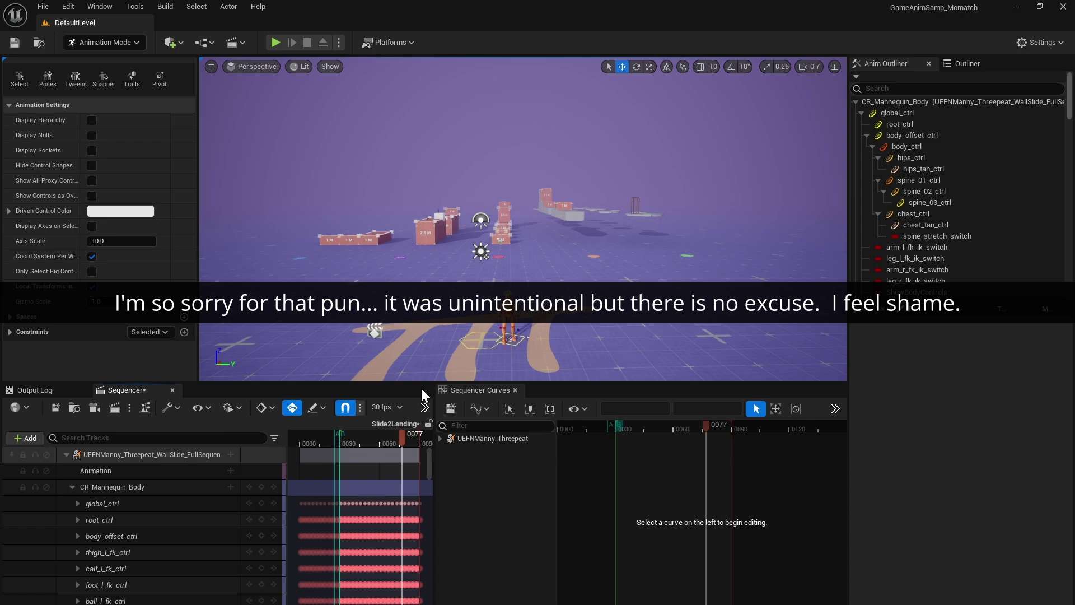
{"action": "left_click_drag", "start_coordinate": [394, 431], "coordinate": [312, 465]}
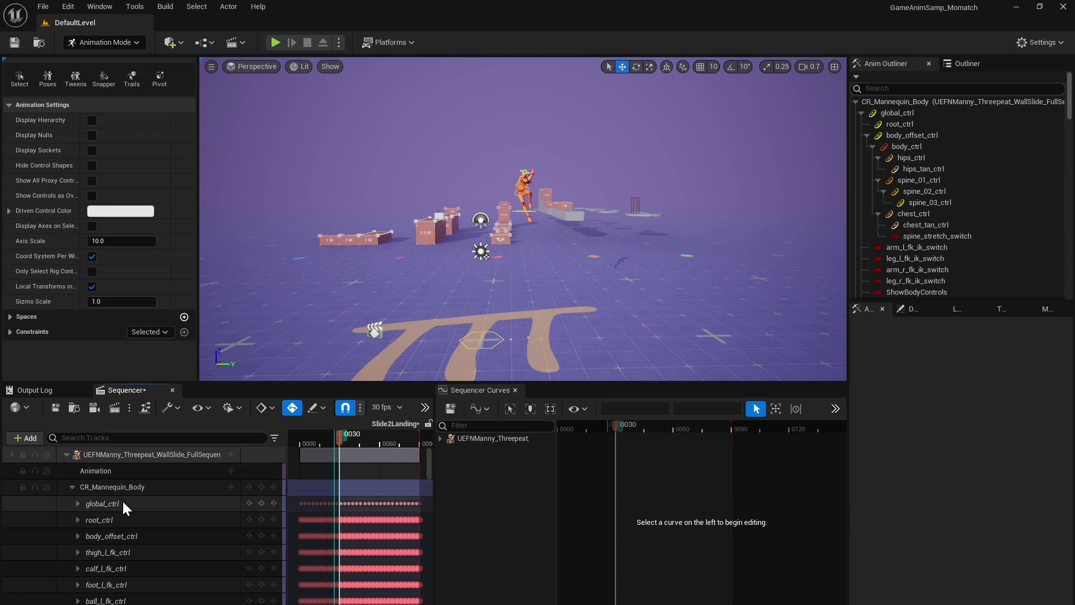
Select all control tracks from thigh_l_fk_ctrl through chest_tan_ctrl in Slide2Landing and key them at frame 30
{"action": "scroll", "coordinate": [112, 506], "scroll_direction": "down", "scroll_amount": 1}
{"action": "left_click", "coordinate": [108, 535]}
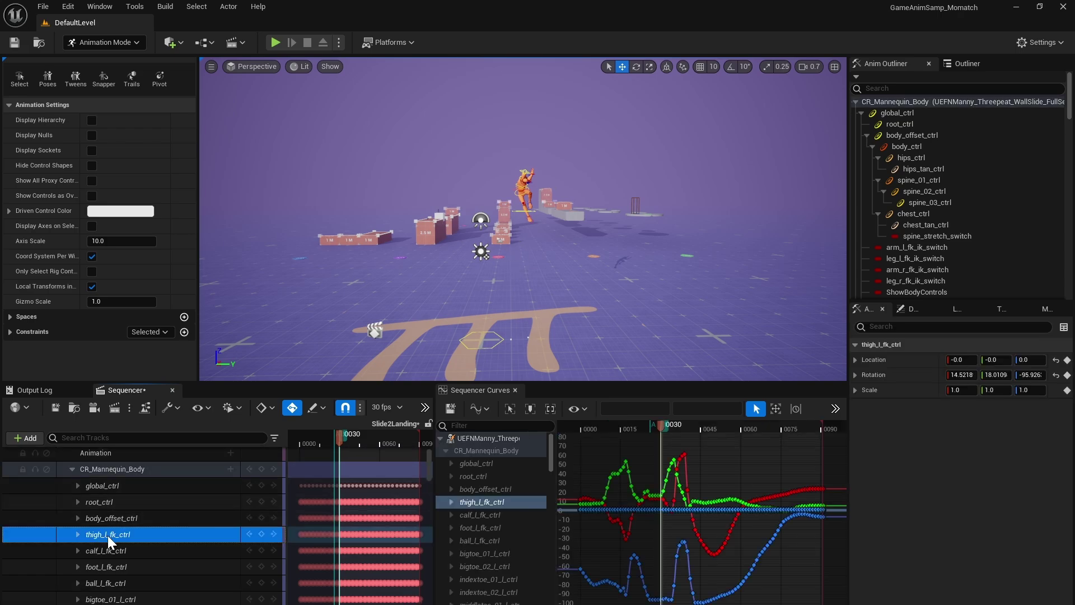
{"action": "left_click", "coordinate": [117, 491], "text": "shift"}
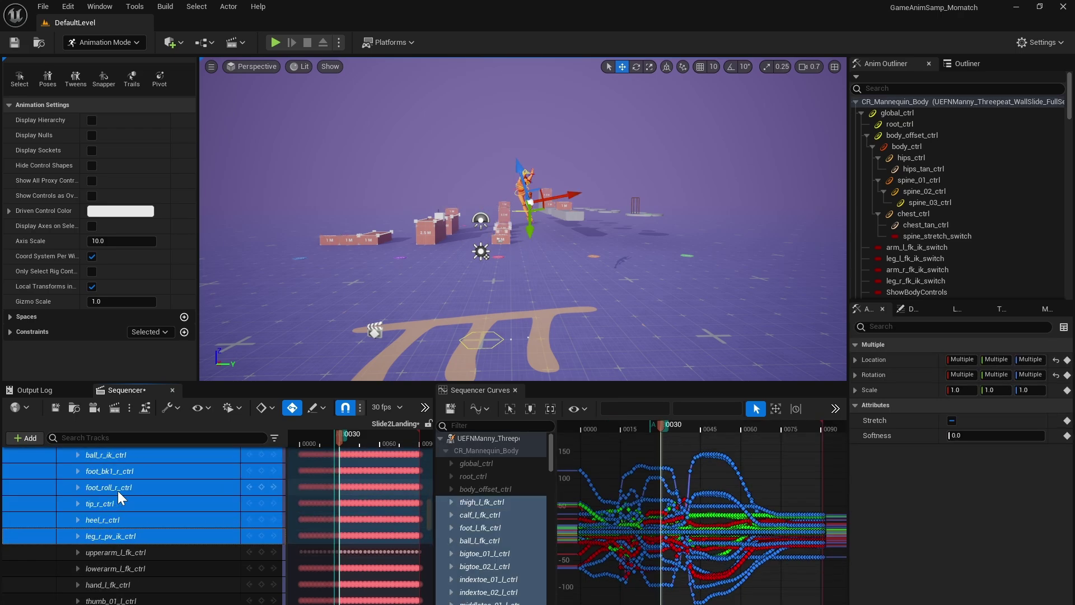
{"action": "key", "text": "shift+Down"}
{"action": "key", "text": "shift+Down"}
{"action": "key", "text": "shift+Down"}
{"action": "key", "text": "shift+Down"}
{"action": "key", "text": "shift+Down"}
{"action": "key", "text": "shift+Down"}
{"action": "key", "text": "shift+Down"}
{"action": "key", "text": "shift+Down"}
{"action": "key", "text": "shift+Down"}
{"action": "key", "text": "shift+Down"}
{"action": "key", "text": "shift+Down"}
{"action": "key", "text": "shift+Down"}
{"action": "key", "text": "shift+Down"}
{"action": "key", "text": "shift+Down"}
{"action": "key", "text": "shift+Down"}
{"action": "key", "text": "shift+Down"}
{"action": "key", "text": "shift+Down"}
{"action": "key", "text": "shift+Down"}
{"action": "key", "text": "shift+Down"}
{"action": "key", "text": "shift+Down"}
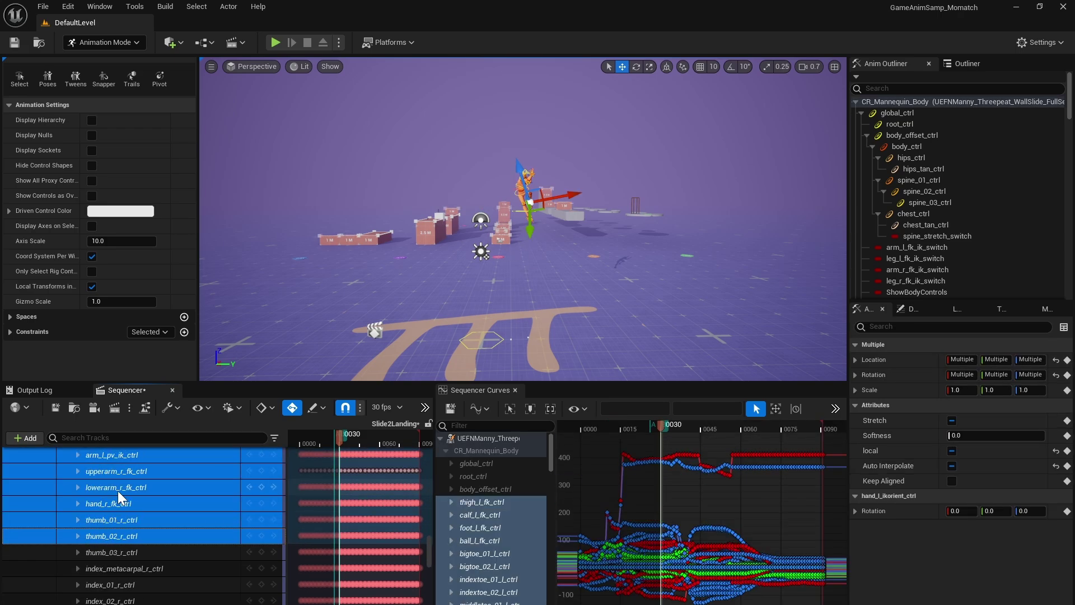
{"action": "key", "text": "shift+Down"}
{"action": "key", "text": "shift+Down"}
{"action": "key", "text": "shift+Down"}
{"action": "key", "text": "shift+Down"}
{"action": "key", "text": "shift+Down"}
{"action": "key", "text": "shift+Down"}
{"action": "key", "text": "shift+Down"}
{"action": "key", "text": "shift+Down"}
{"action": "key", "text": "shift+Down"}
{"action": "key", "text": "shift+Down"}
{"action": "key", "text": "shift+Down"}
{"action": "key", "text": "shift+Down"}
{"action": "key", "text": "shift+Down"}
{"action": "key", "text": "shift+Down"}
{"action": "key", "text": "shift+Down"}
{"action": "key", "text": "shift+Down"}
{"action": "key", "text": "shift+Down"}
{"action": "key", "text": "shift+Down"}
{"action": "key", "text": "shift+Down"}
{"action": "key", "text": "shift+Down"}
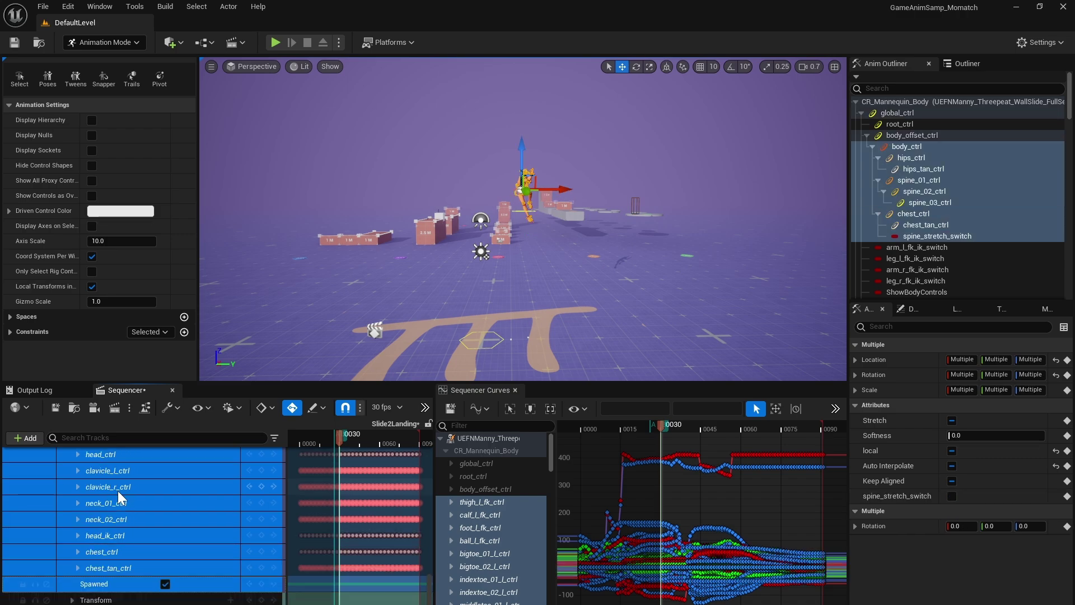
{"action": "key", "text": "shift+Up"}
{"action": "key", "text": "shift+Up"}
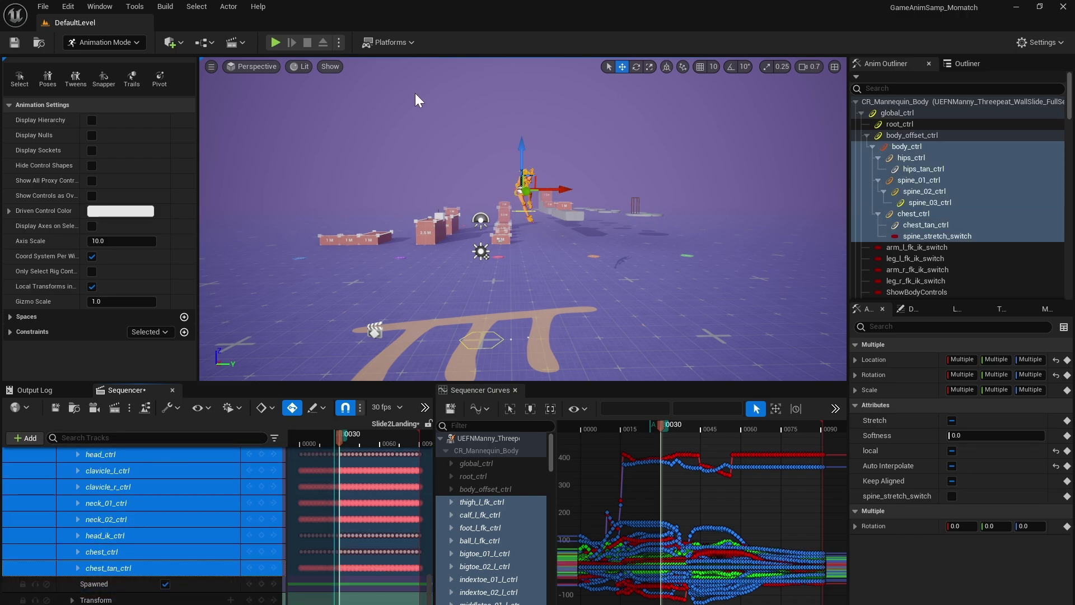
{"action": "mouse_move", "coordinate": [415, 93]}
{"action": "right_mouse_down"}
{"action": "mouse_move", "coordinate": [428, 99]}
{"action": "mouse_move", "coordinate": [423, 92]}
{"action": "right_mouse_up"}
{"action": "key", "text": "w"}
{"action": "key", "text": "e"}
{"action": "right_click_drag", "start_coordinate": [538, 296], "coordinate": [538, 297]}
{"action": "key", "text": "q"}
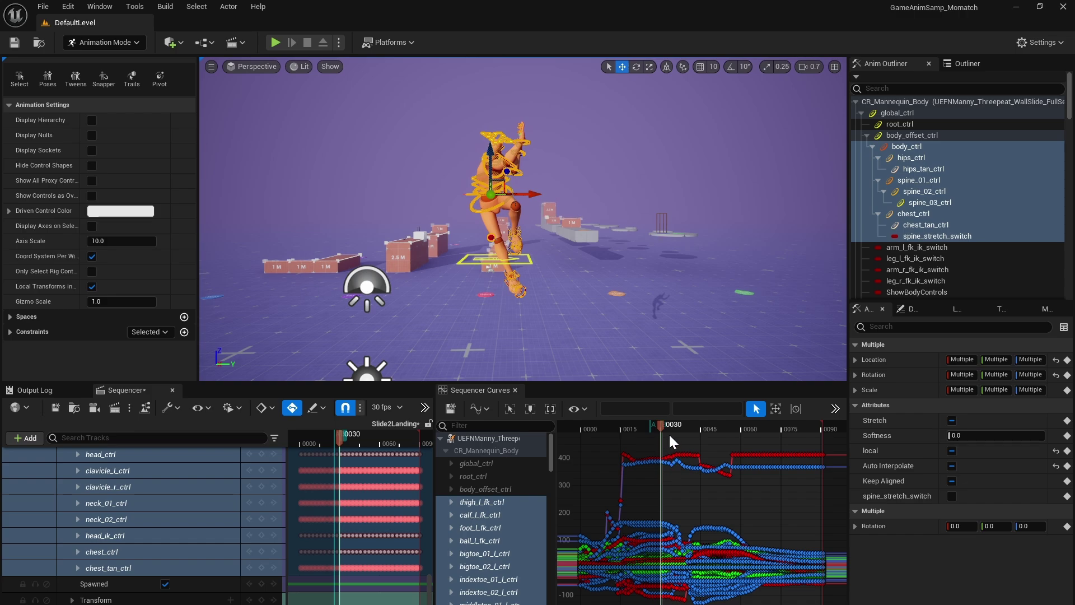
{"action": "key", "text": "Return"}
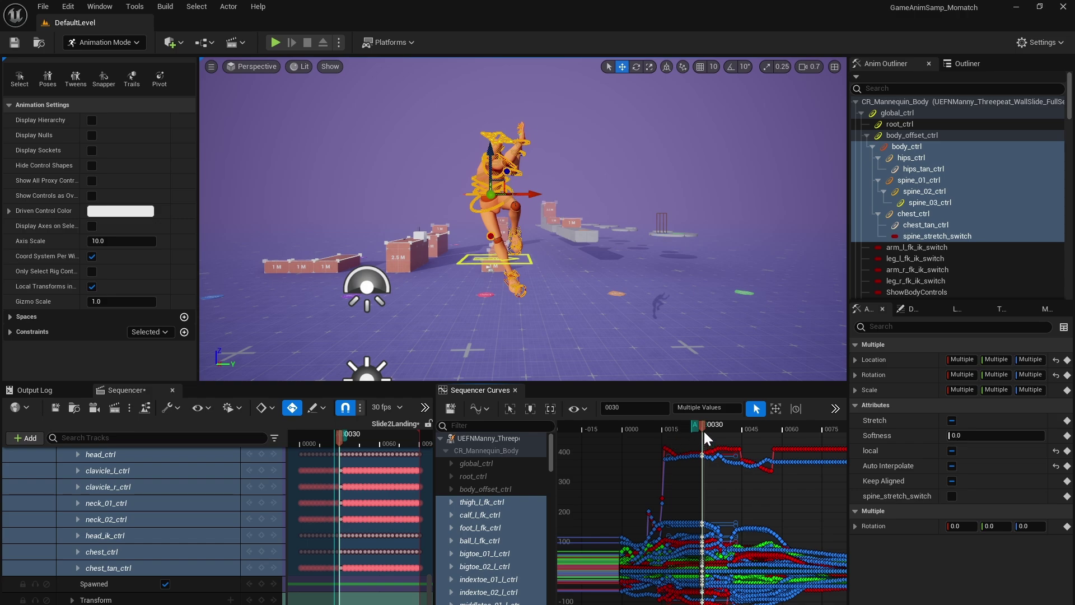
{"action": "mouse_move", "coordinate": [701, 427]}
{"action": "left_mouse_down"}
{"action": "mouse_move", "coordinate": [717, 428]}
{"action": "mouse_move", "coordinate": [702, 433]}
{"action": "left_mouse_up"}
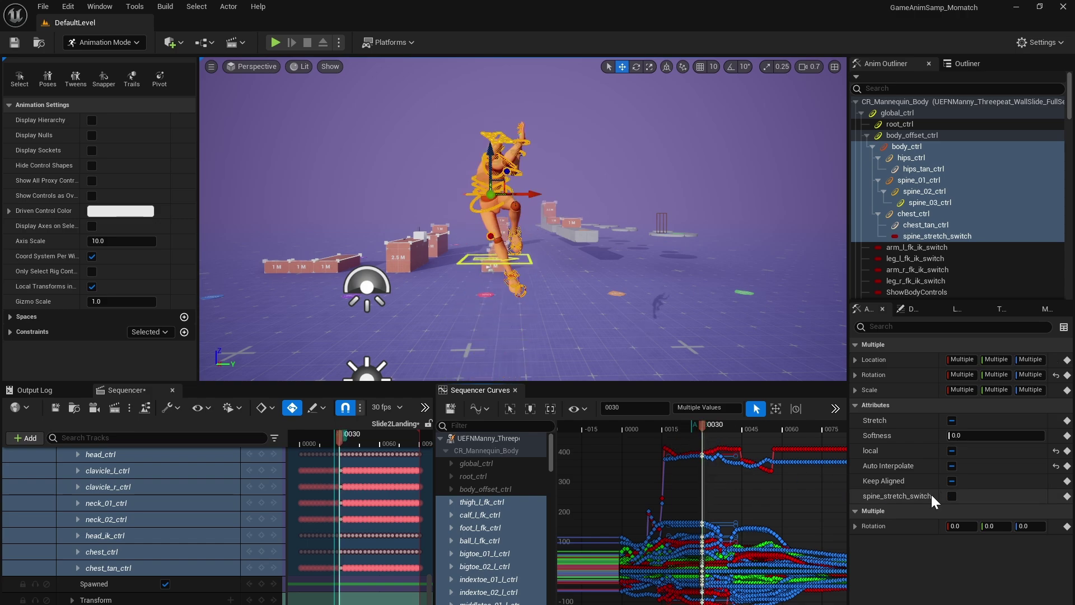
Isolate the foot_l_fk_ctrl curves and examine their shape around frame 30
{"action": "right_click_drag", "start_coordinate": [804, 496], "coordinate": [736, 504]}
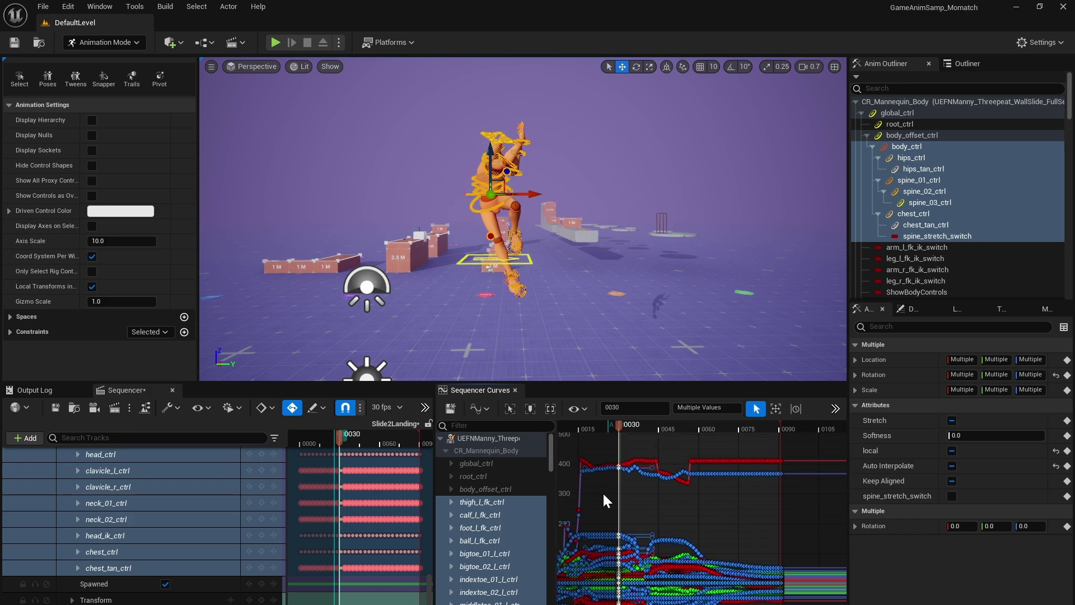
{"action": "left_click", "coordinate": [469, 528]}
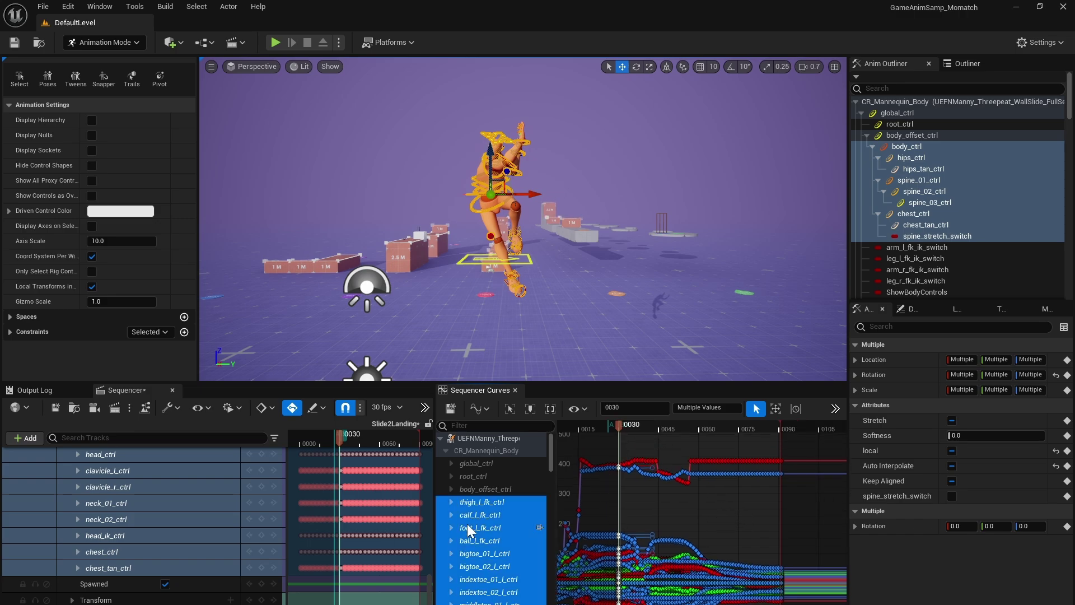
{"action": "right_click_drag", "start_coordinate": [667, 487], "coordinate": [875, 545], "text": "alt"}
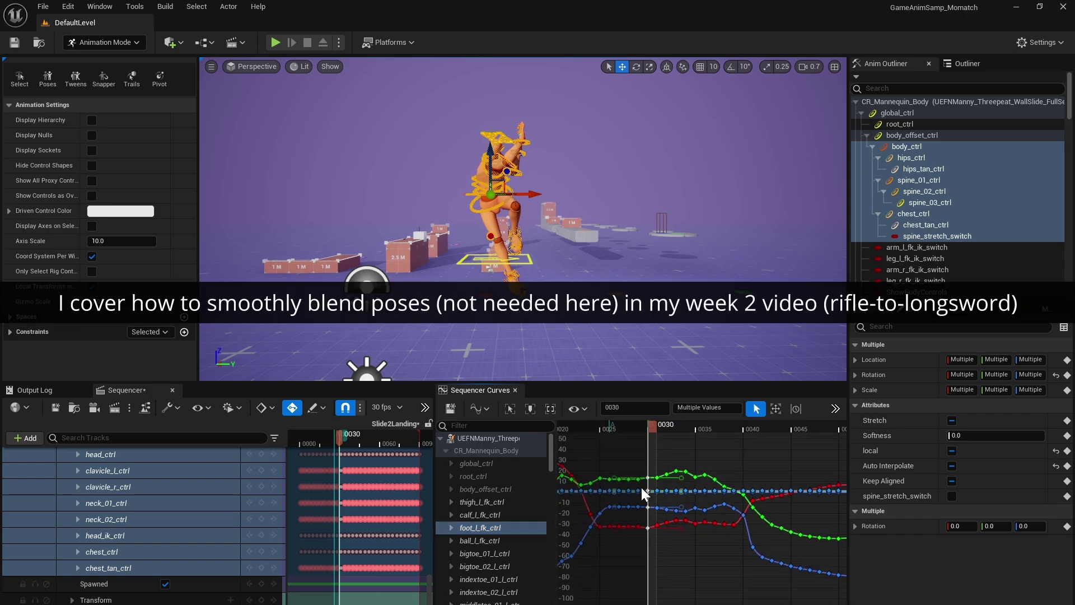
{"action": "scroll", "coordinate": [696, 488], "scroll_direction": "down", "scroll_amount": 6}
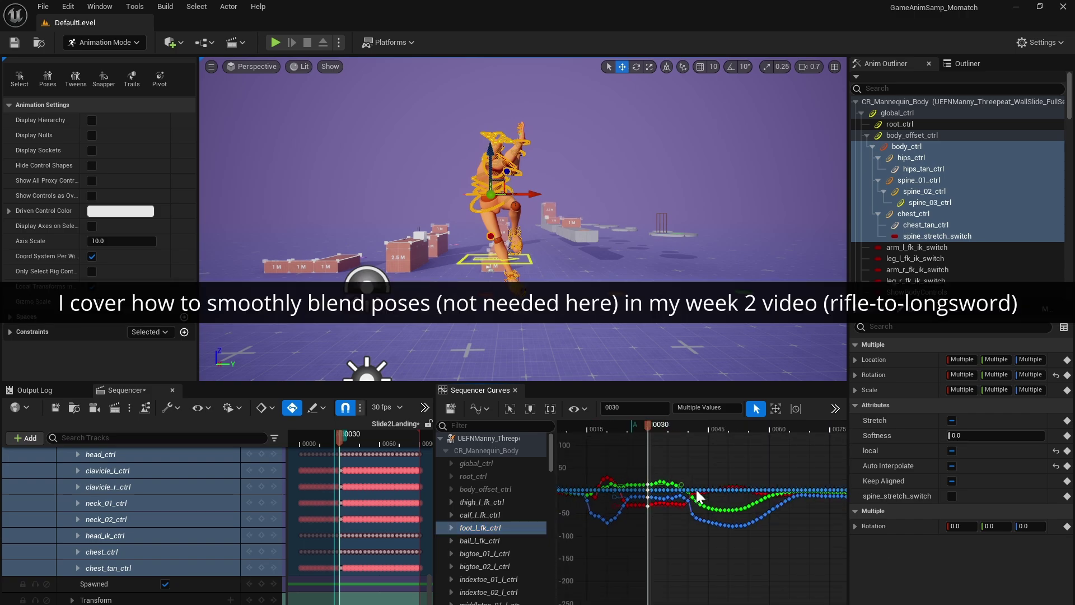
Delete all foot_l_fk_ctrl curve keys after frame 30
{"action": "scroll", "coordinate": [697, 489], "scroll_direction": "down", "scroll_amount": 1}
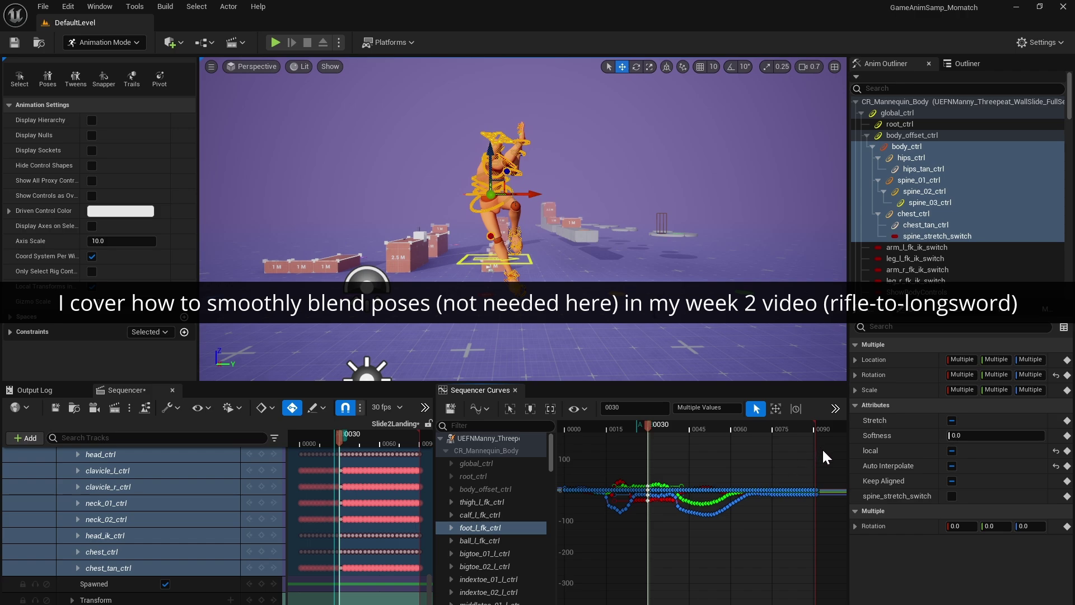
{"action": "left_click_drag", "start_coordinate": [821, 453], "coordinate": [653, 561]}
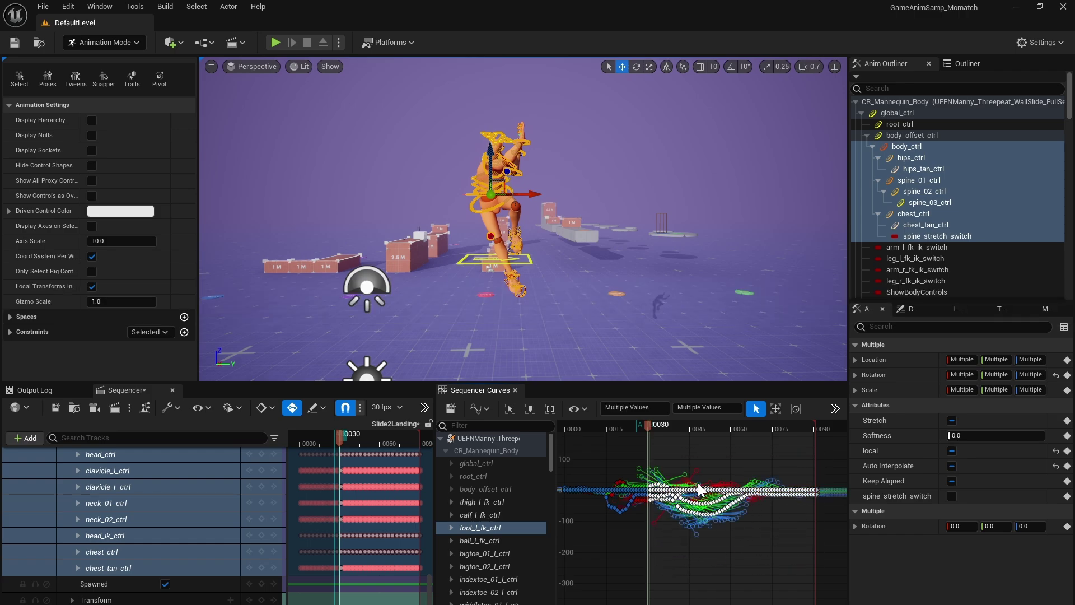
{"action": "key", "text": "Delete"}
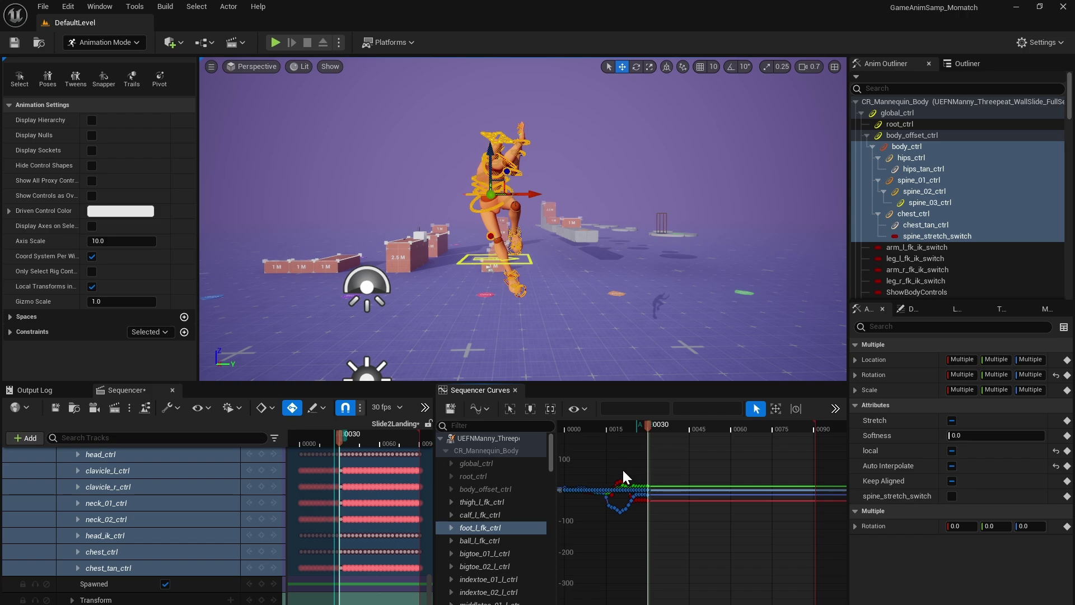
Play through the landing animation and save the Slide2Landing sequence
{"action": "key", "text": "space"}
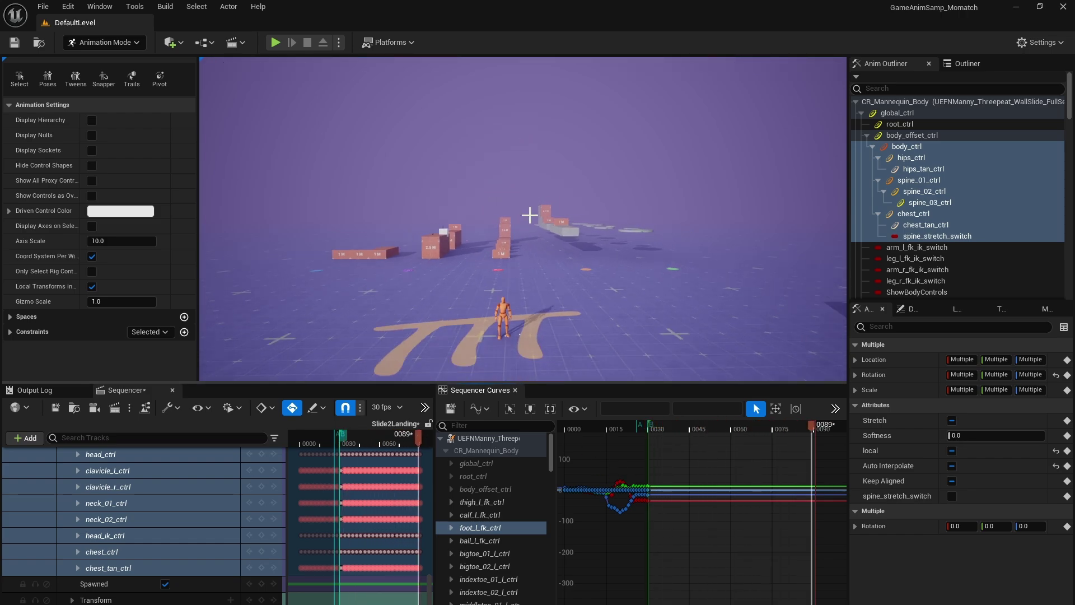
{"action": "key", "text": "space"}
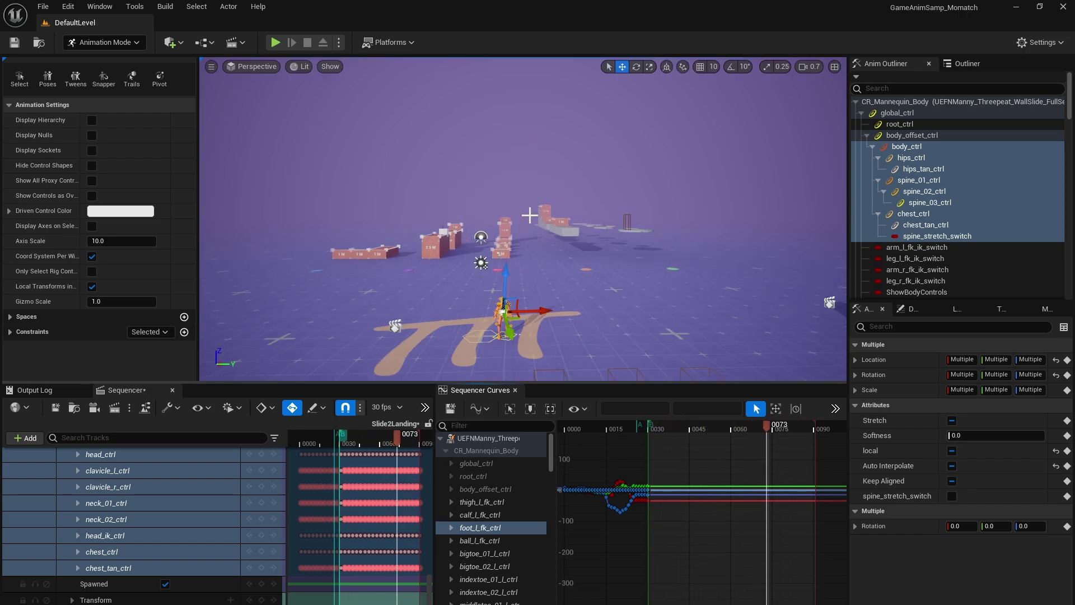
{"action": "key", "text": "ctrl+s"}
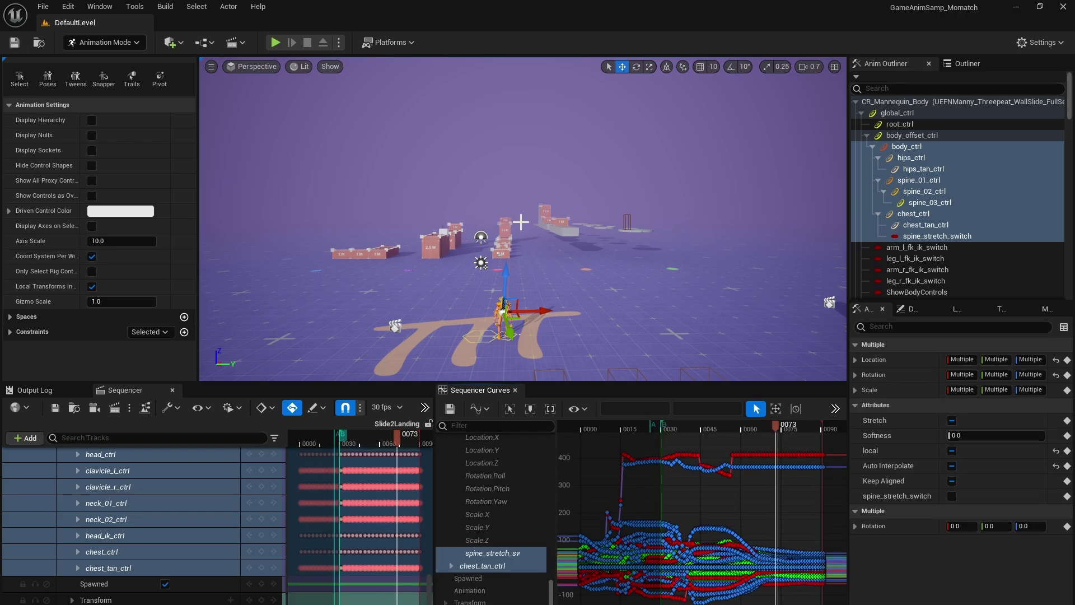
Create a linked animation sequence named UEFN_Threepeat_WallSlide_Slide2Landing from the UEFNManny mannequin track
{"action": "left_click", "coordinate": [130, 518]}
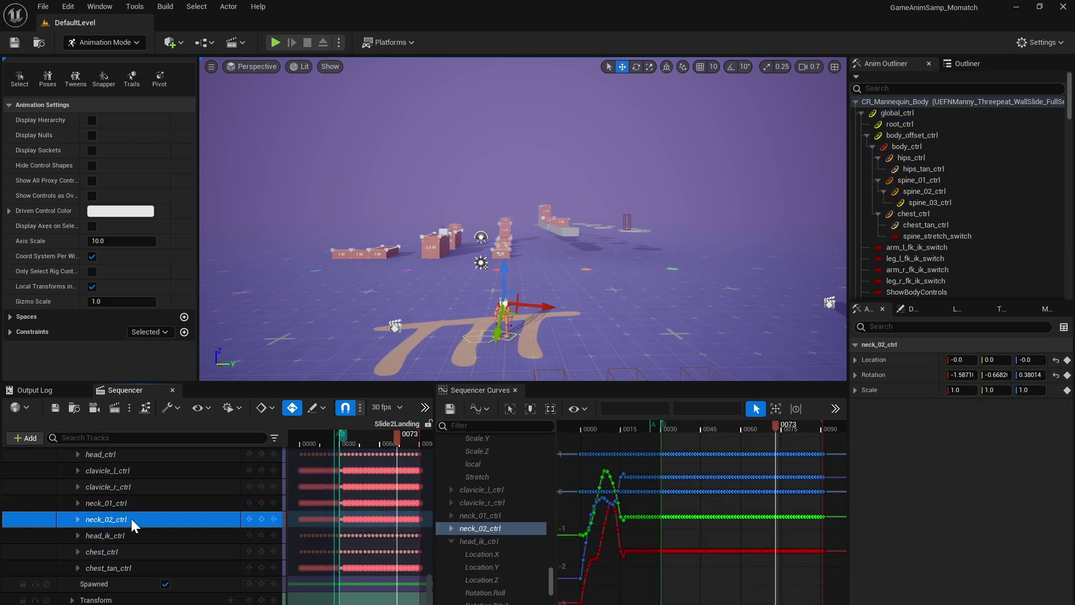
{"action": "key", "text": "Home"}
{"action": "right_click", "coordinate": [126, 456]}
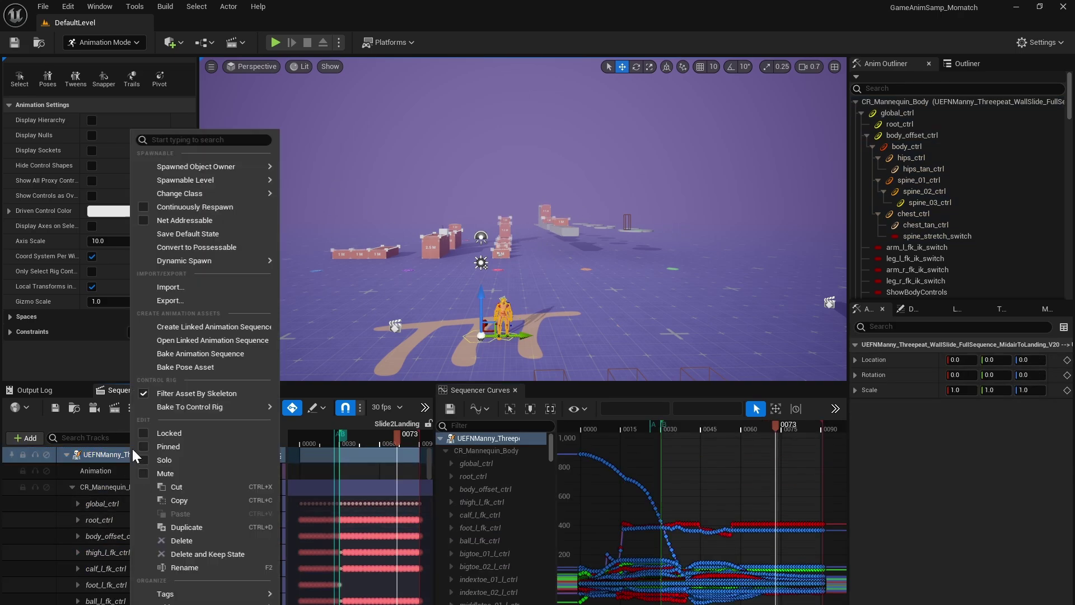
{"action": "left_click", "coordinate": [251, 324]}
{"action": "left_click", "coordinate": [404, 196]}
Go to the WallSlideTutorial content folder and locate its MidairToSlide, Slide2Landing and WallSlideLoop animation sequences
{"action": "key", "text": "ctrl+space"}
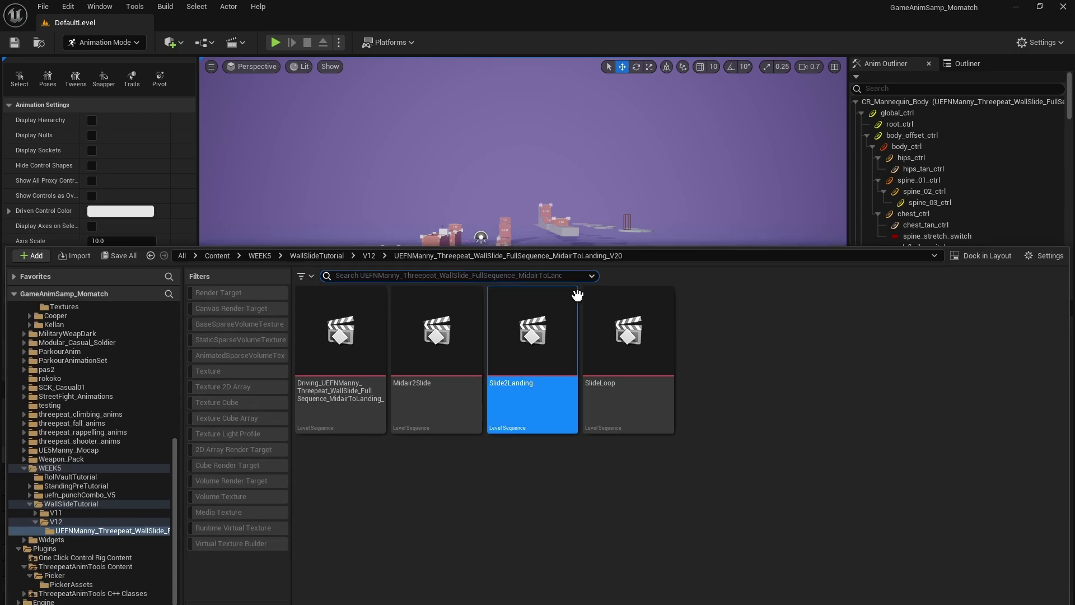
{"action": "left_click", "coordinate": [667, 505]}
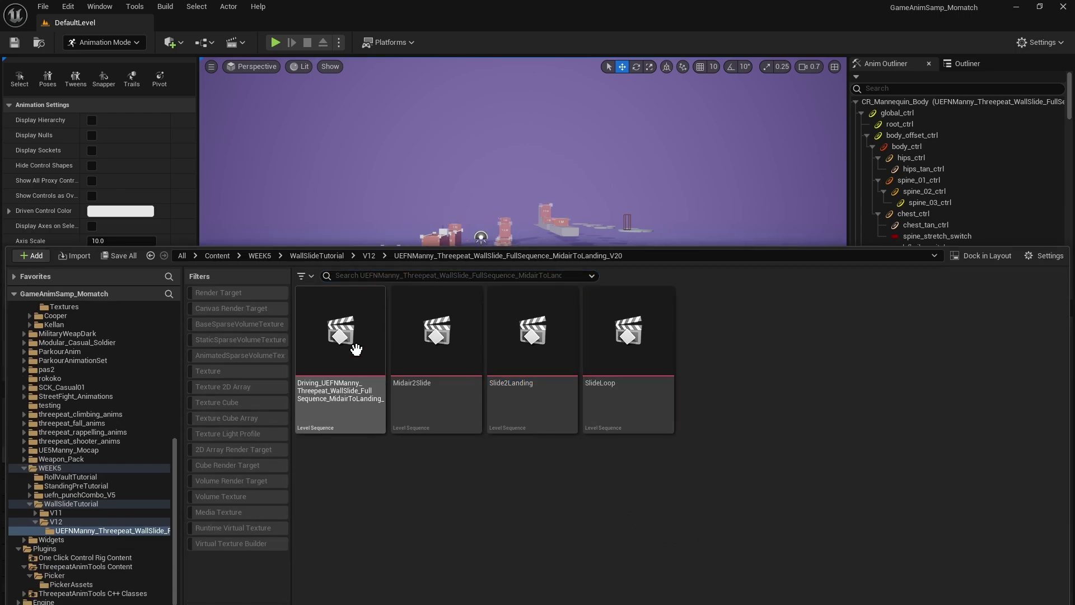
{"action": "left_click", "coordinate": [324, 257]}
{"action": "scroll", "coordinate": [560, 448], "scroll_direction": "down", "scroll_amount": 3}
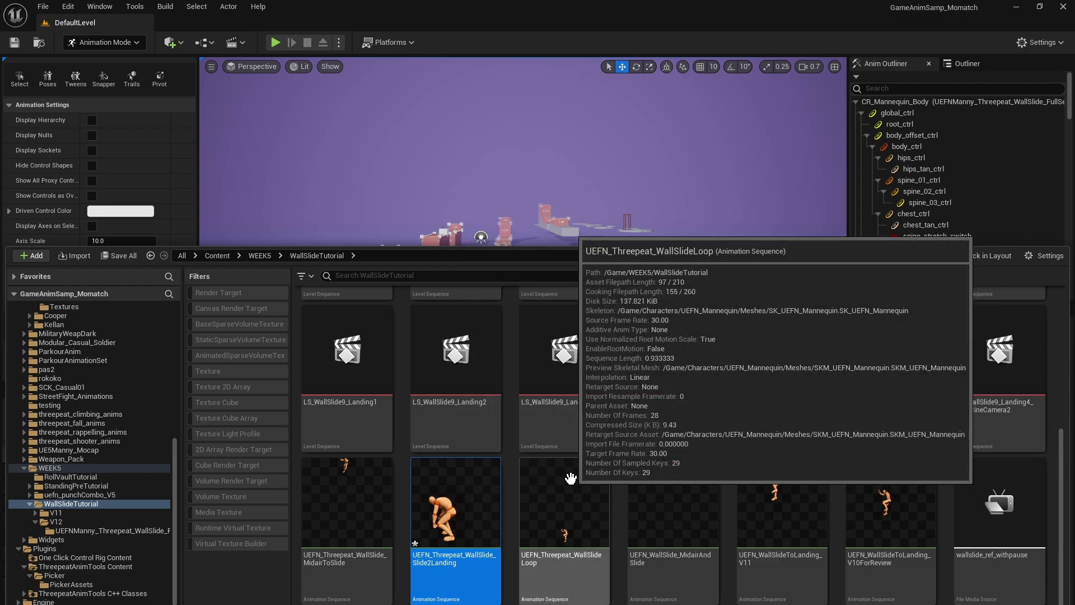
{"action": "left_click", "coordinate": [352, 529]}
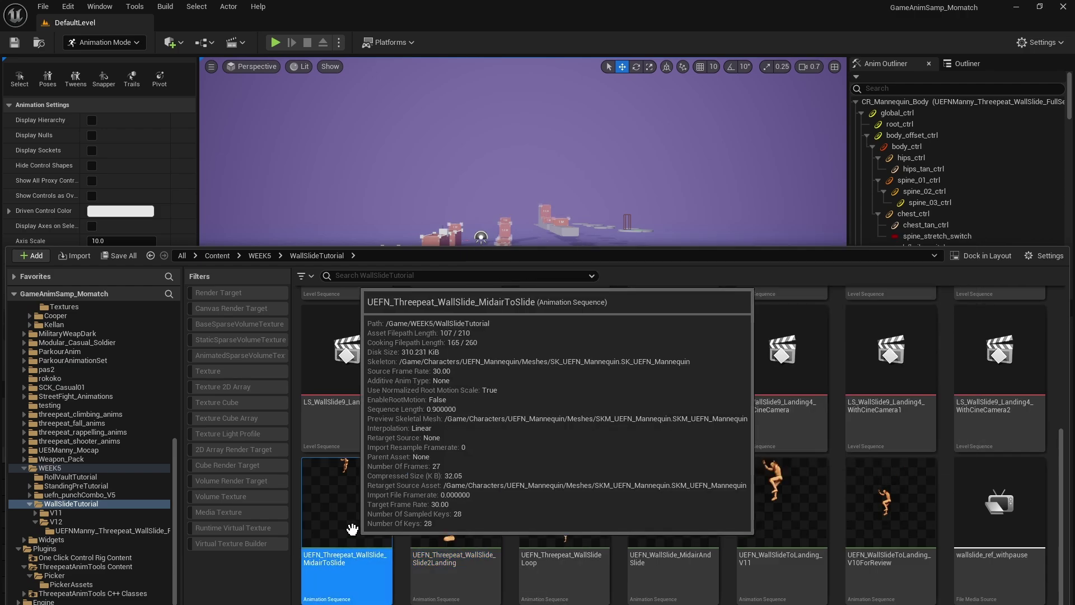
{"action": "left_click", "coordinate": [476, 538]}
{"action": "left_click", "coordinate": [561, 521]}
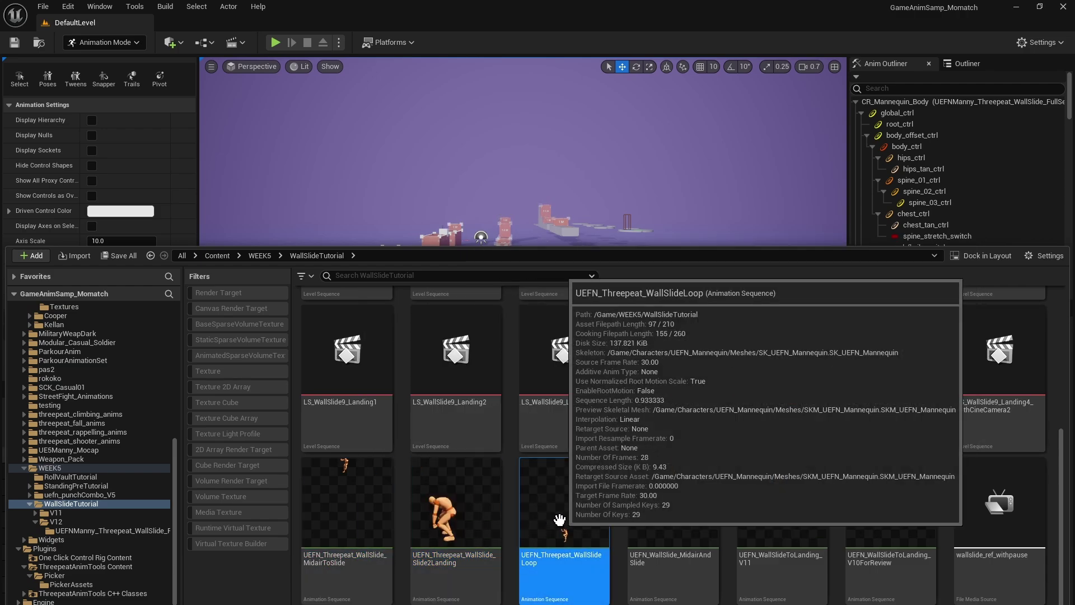
Rename the Slide2Landing animation sequence as UEFN_Threepeat_WallSlide_SlideToLanding
{"action": "left_click", "coordinate": [425, 529]}
{"action": "key", "text": "F2"}
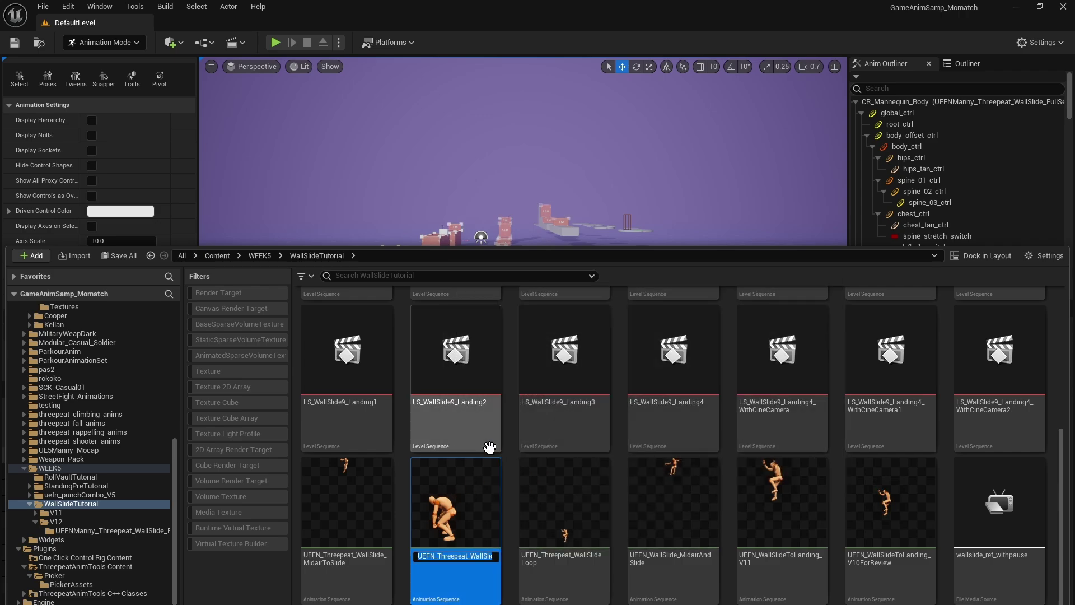
{"action": "type", "text": "WallSlide_Slide2Landing"}
{"action": "key", "text": "Delete"}
{"action": "type", "text": "T"}
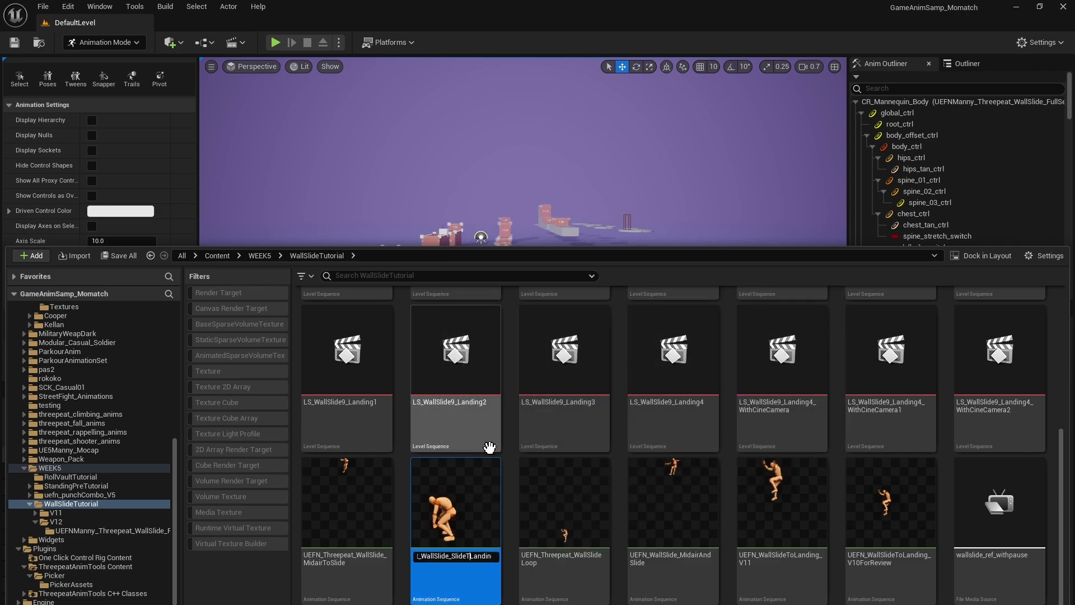
{"action": "type", "text": "o"}
{"action": "key", "text": "Return"}
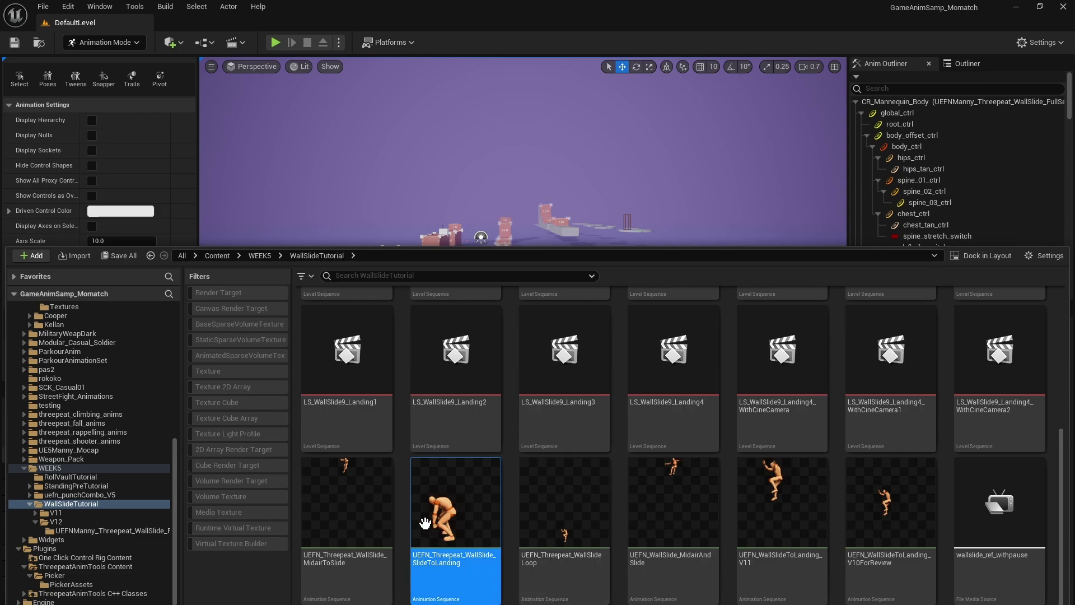
Create an animation montage from UEFN_Threepeat_WallSlide_MidairToSlide and name it AM_WallSlideFullEvolution
{"action": "left_click", "coordinate": [357, 515]}
{"action": "right_click", "coordinate": [358, 515]}
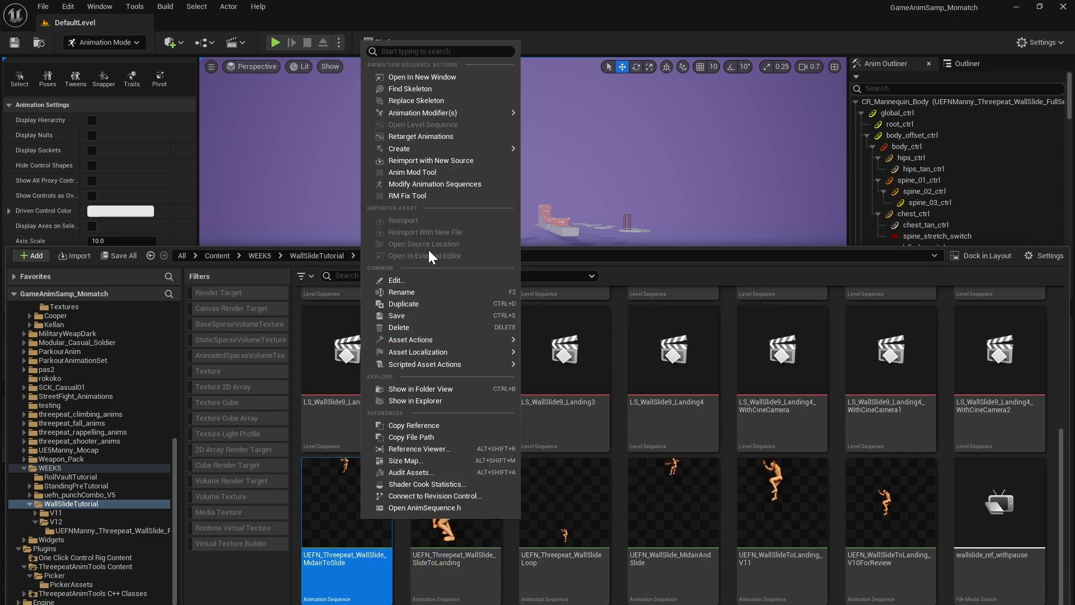
{"action": "mouse_move", "coordinate": [455, 146]}
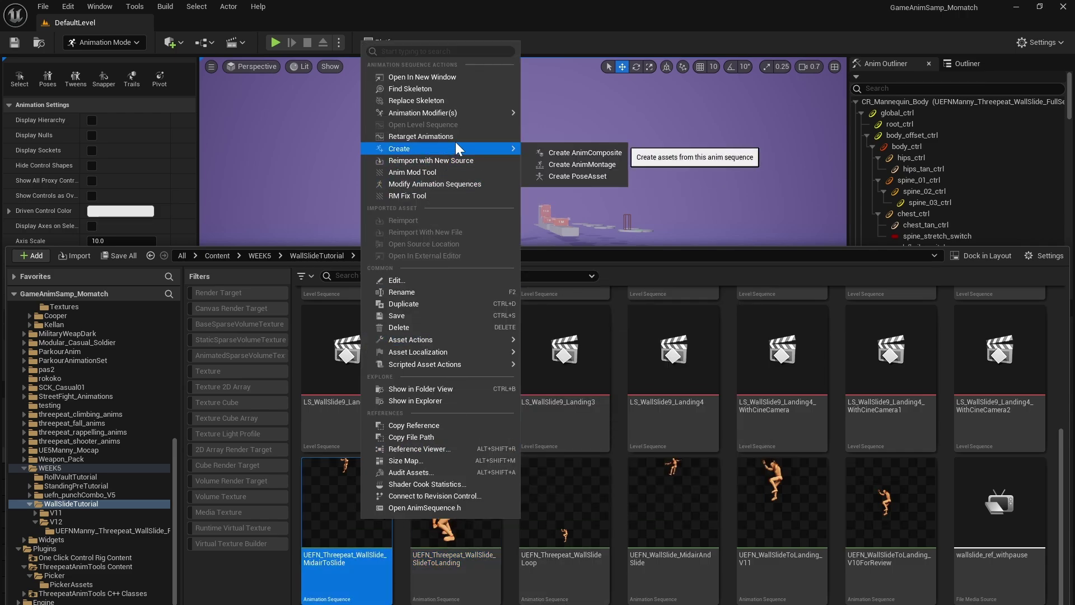
{"action": "left_click", "coordinate": [596, 164]}
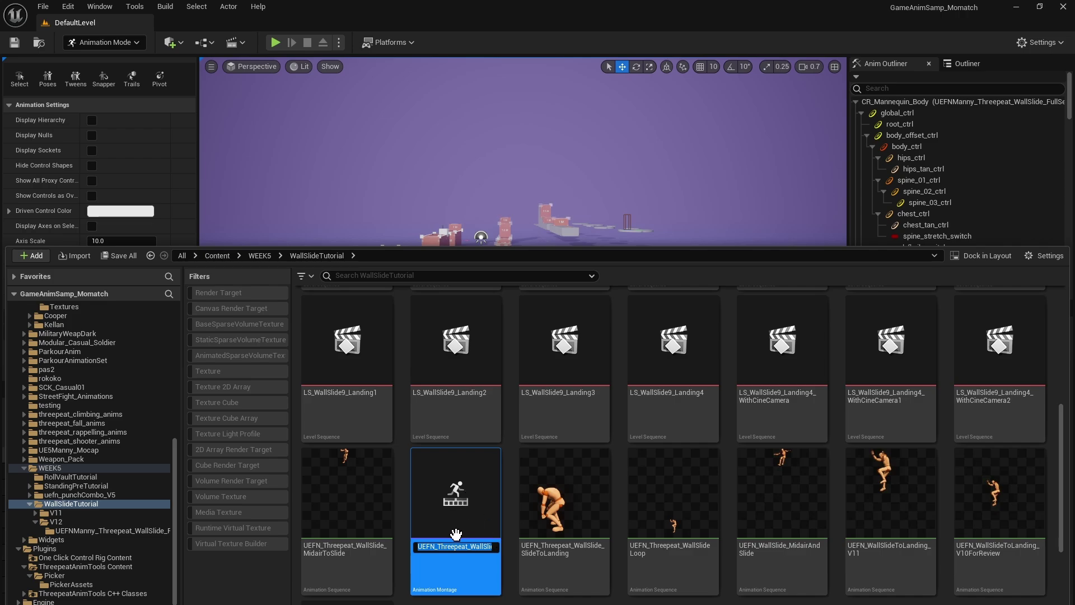
{"action": "type", "text": "AM"}
{"action": "type", "text": "_WallSlide"}
{"action": "type", "text": "FullEvolution"}
{"action": "key", "text": "Return"}
Look through the WallSlideTutorial folder's assets and open the UEFN_Threepeat_WallSlide_MidairToSlide animation sequence
{"action": "scroll", "coordinate": [508, 536], "scroll_direction": "down", "scroll_amount": 1}
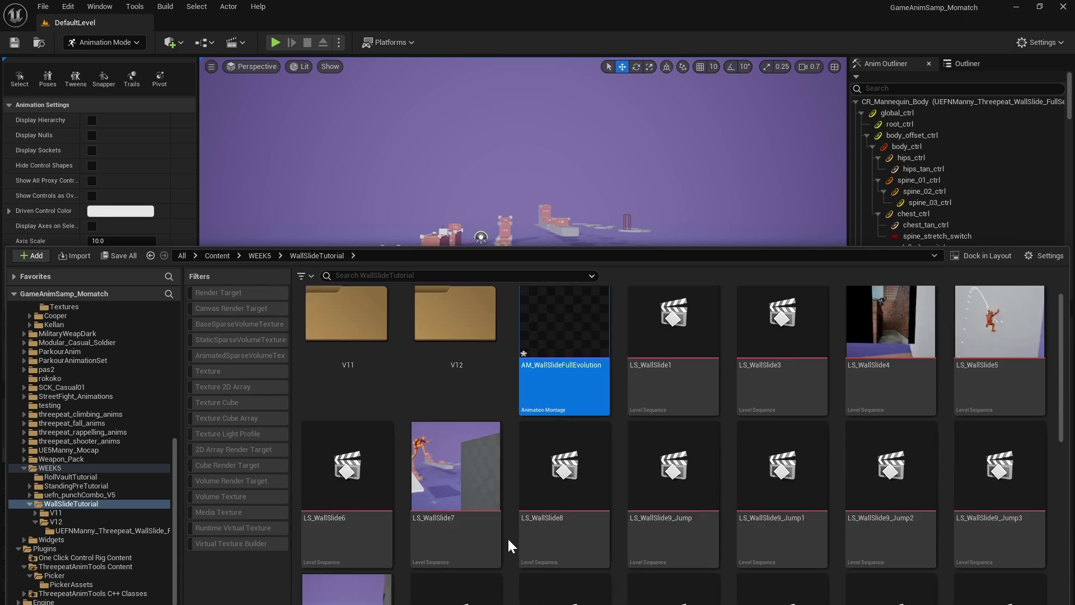
{"action": "scroll", "coordinate": [509, 540], "scroll_direction": "down", "scroll_amount": 4}
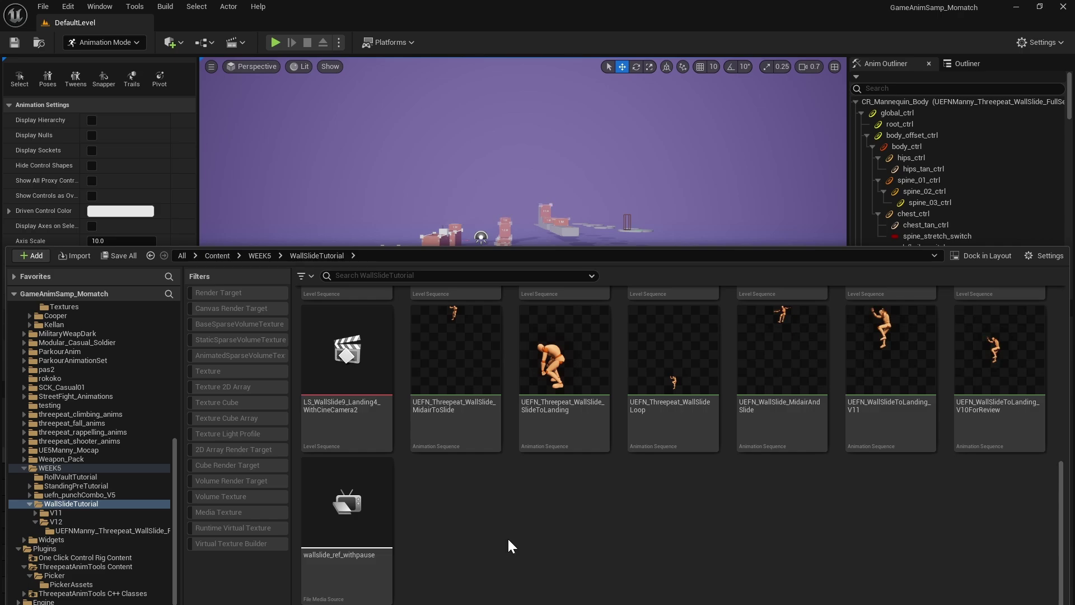
{"action": "scroll", "coordinate": [507, 536], "scroll_direction": "up", "scroll_amount": 5}
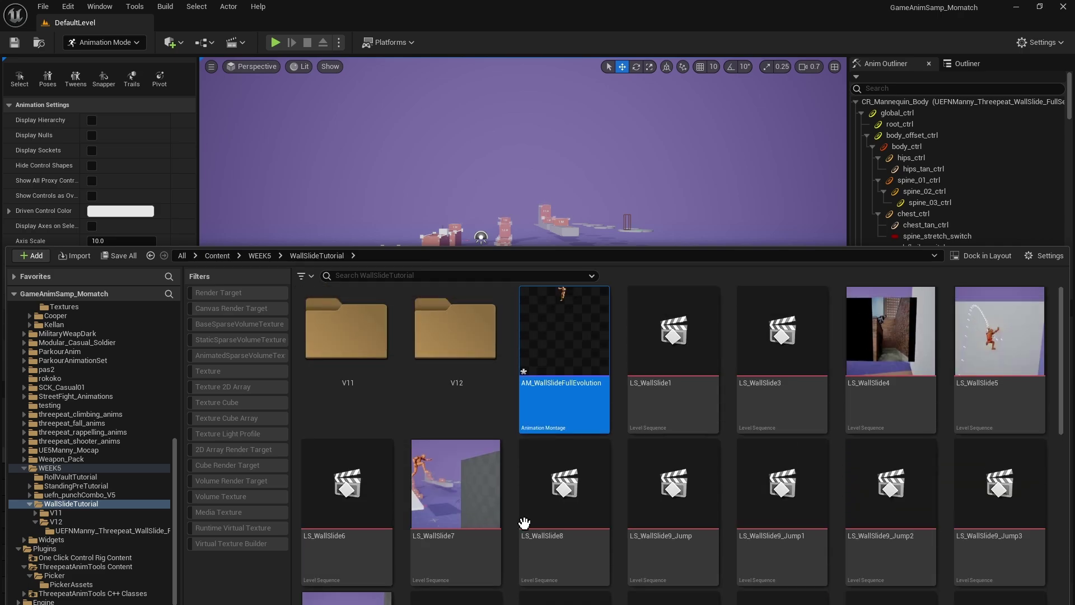
{"action": "mouse_move", "coordinate": [550, 362]}
{"action": "mouse_move", "coordinate": [560, 475]}
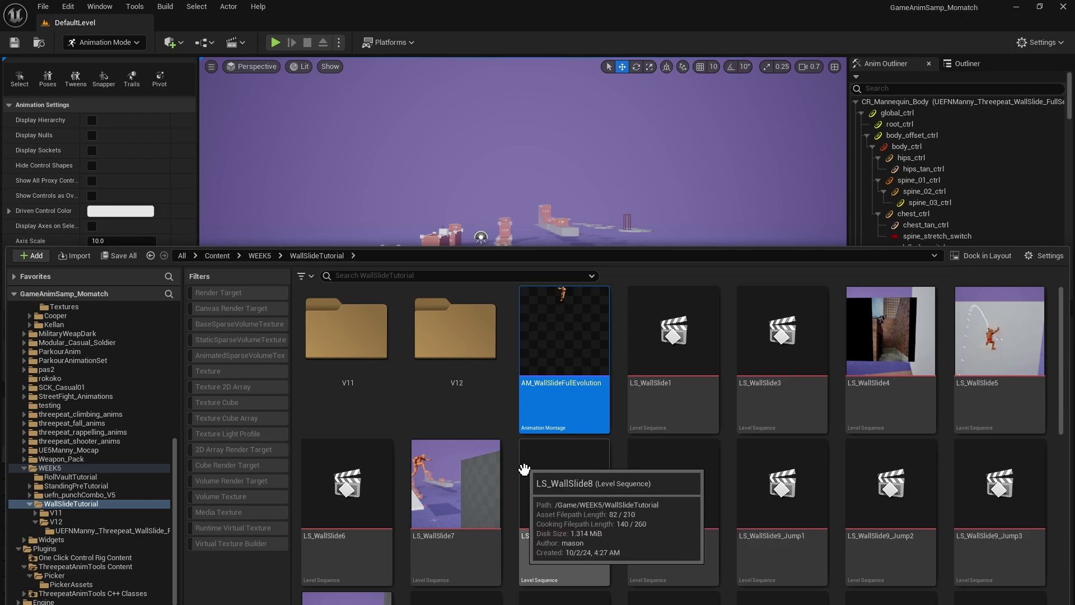
{"action": "scroll", "coordinate": [616, 466], "scroll_direction": "down", "scroll_amount": 2}
{"action": "scroll", "coordinate": [523, 515], "scroll_direction": "down", "scroll_amount": 4}
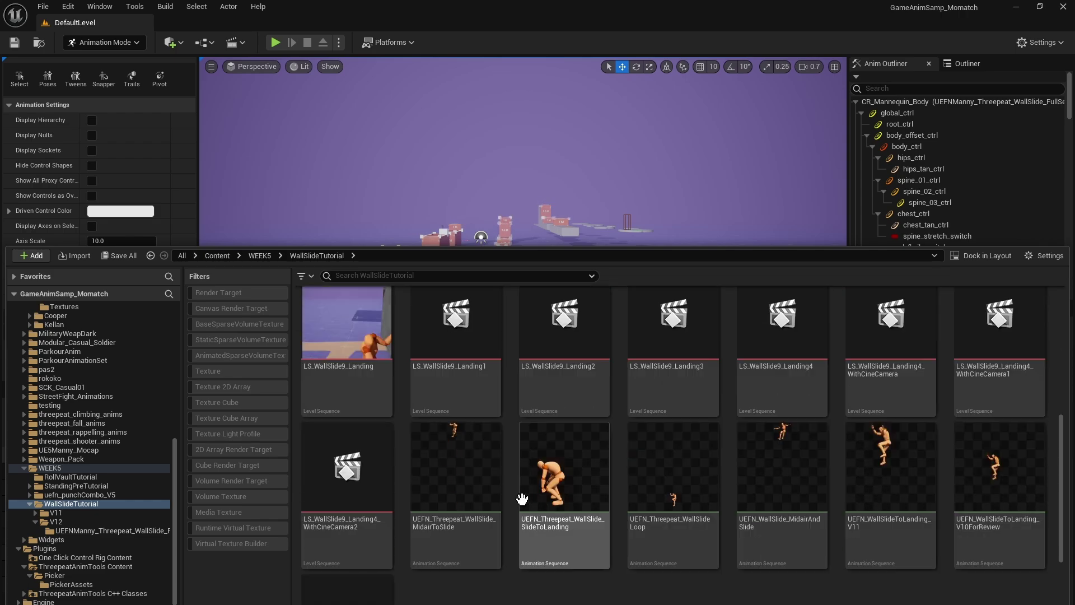
{"action": "left_click", "coordinate": [445, 360]}
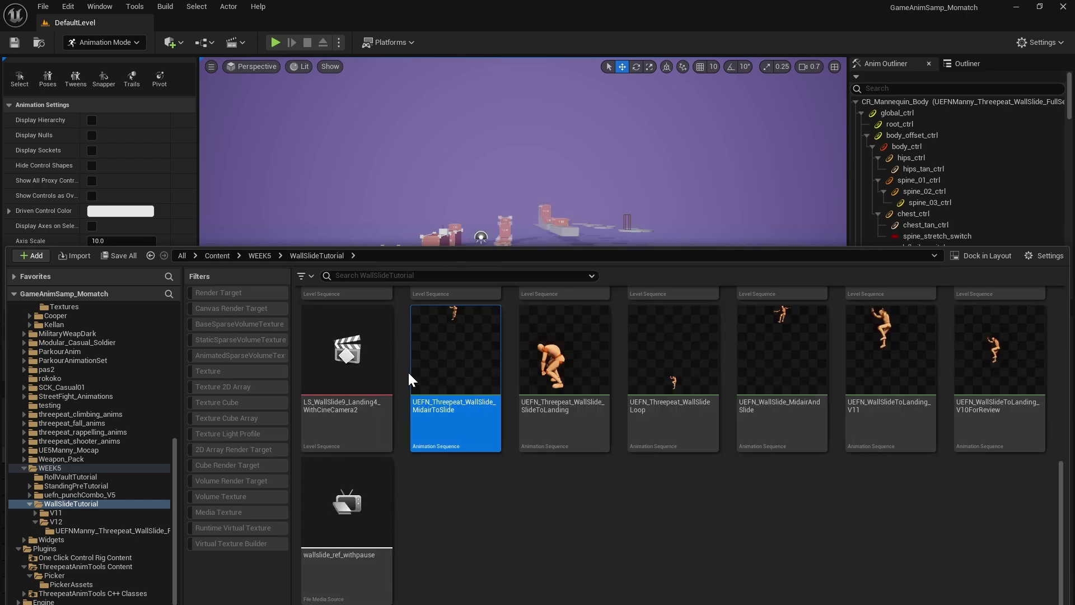
{"action": "double_click", "coordinate": [458, 361]}
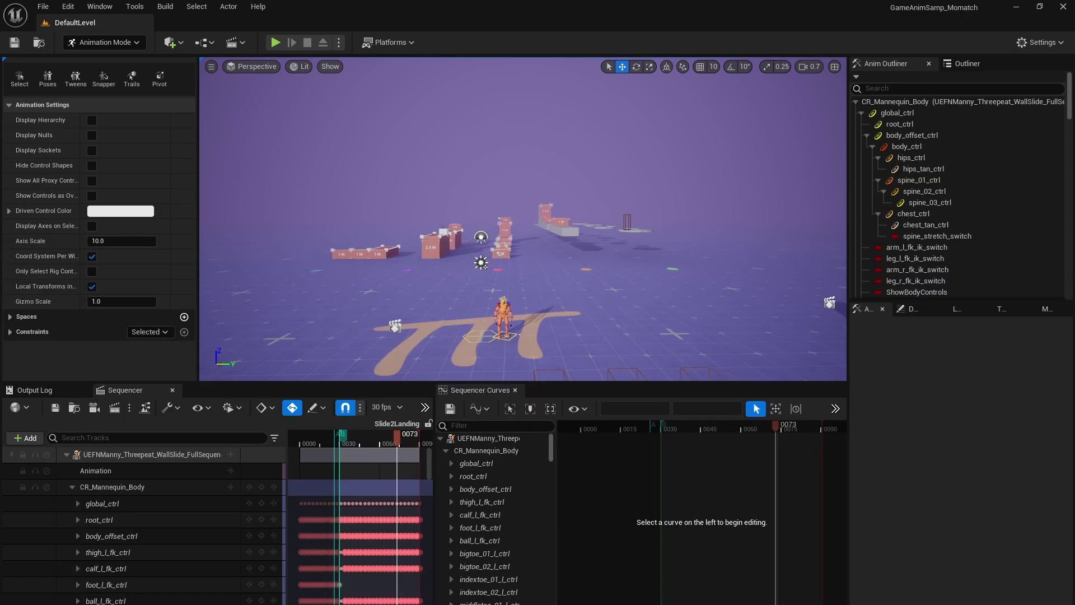
Open the MidairToSlide, SlideToLanding and WallSlideLoop animation sequences together in the Property Matrix
{"action": "key", "text": "ctrl+space"}
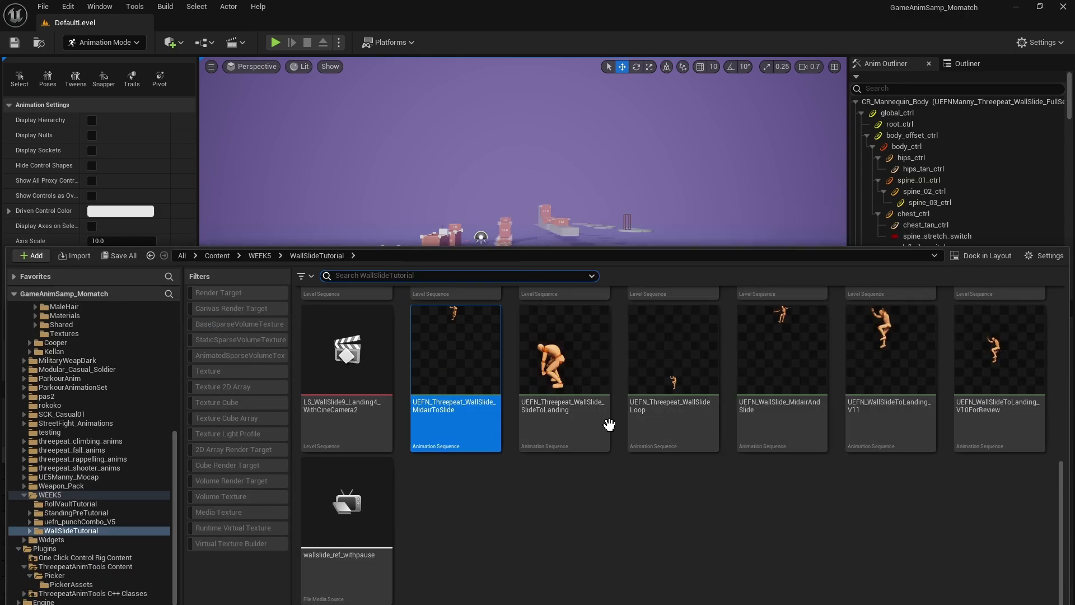
{"action": "left_click", "coordinate": [672, 383], "text": "shift"}
{"action": "right_click", "coordinate": [553, 359]}
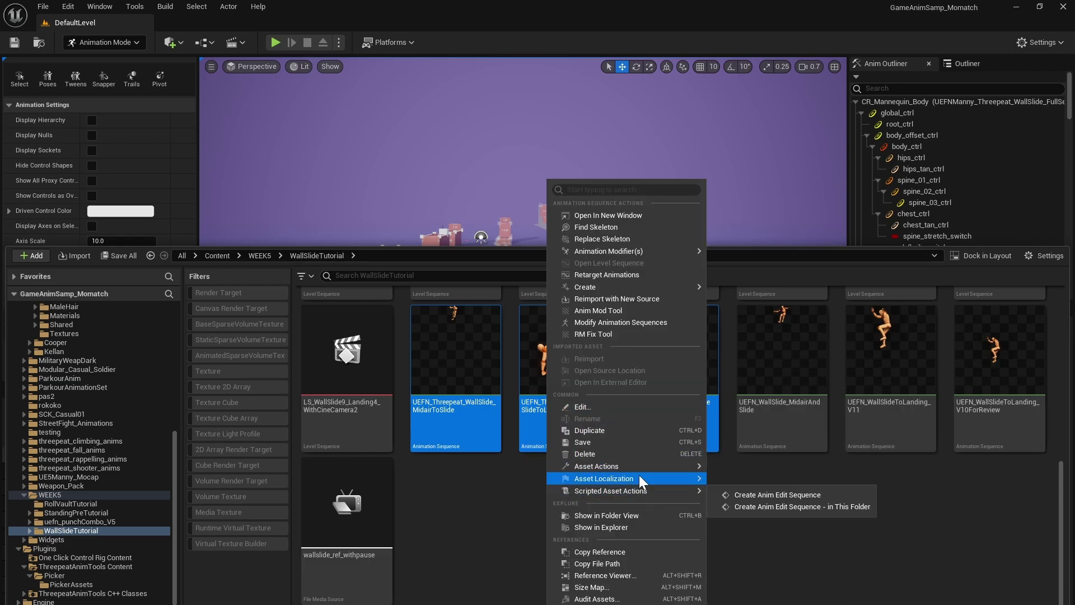
{"action": "mouse_move", "coordinate": [637, 463]}
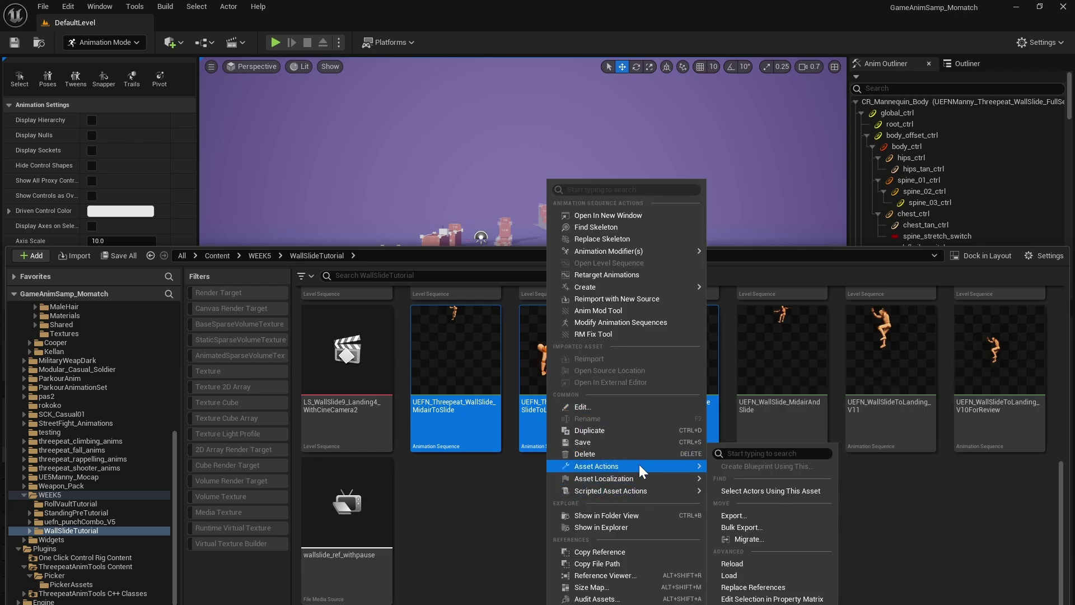
{"action": "left_click", "coordinate": [756, 599]}
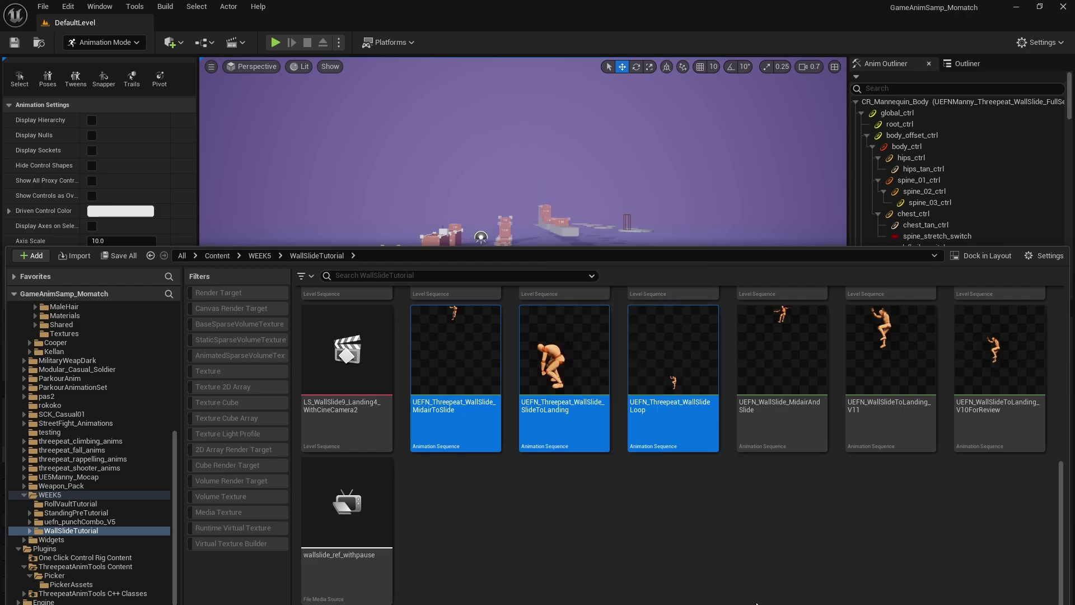
{"action": "left_click_drag", "start_coordinate": [1074, 199], "coordinate": [476, 0]}
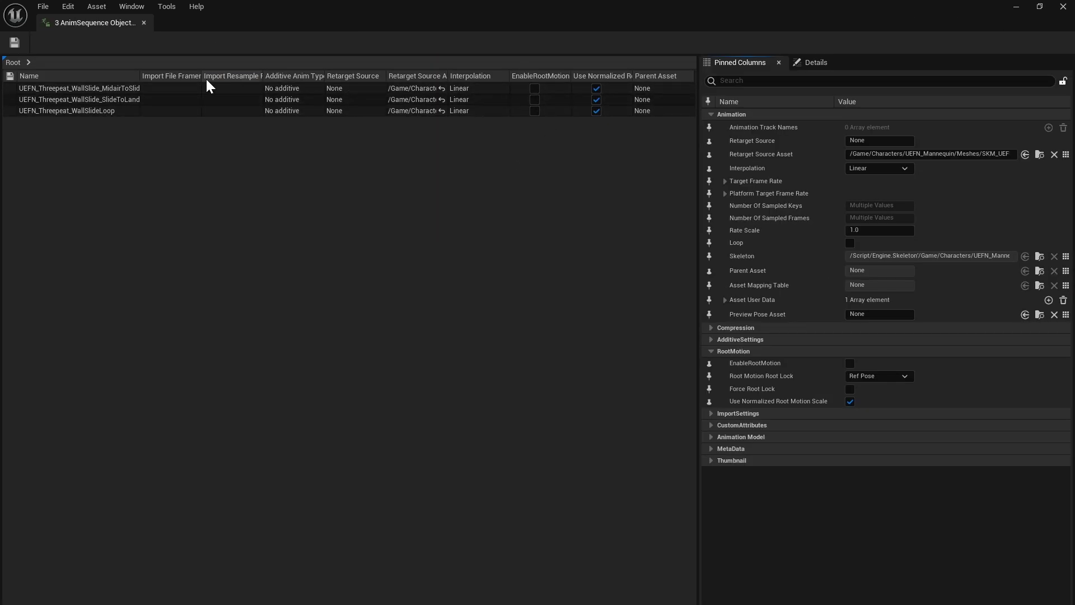
Turn on EnableRootMotion and Force Root Lock for all three animation sequences, then save and close the Property Matrix
{"action": "left_click", "coordinate": [171, 88]}
{"action": "left_click", "coordinate": [130, 110], "text": "shift"}
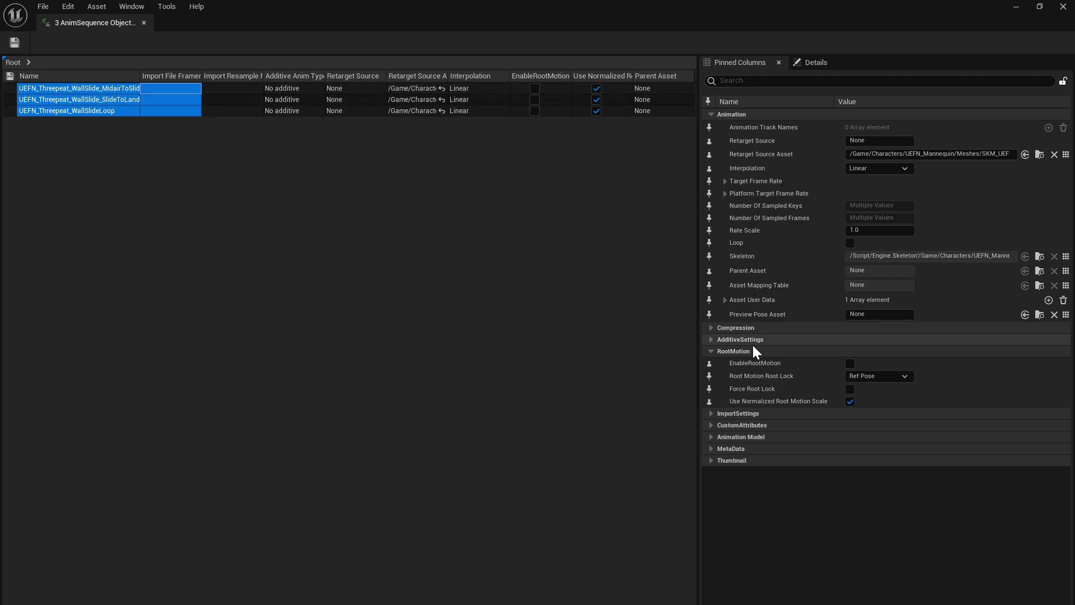
{"action": "left_click", "coordinate": [850, 363]}
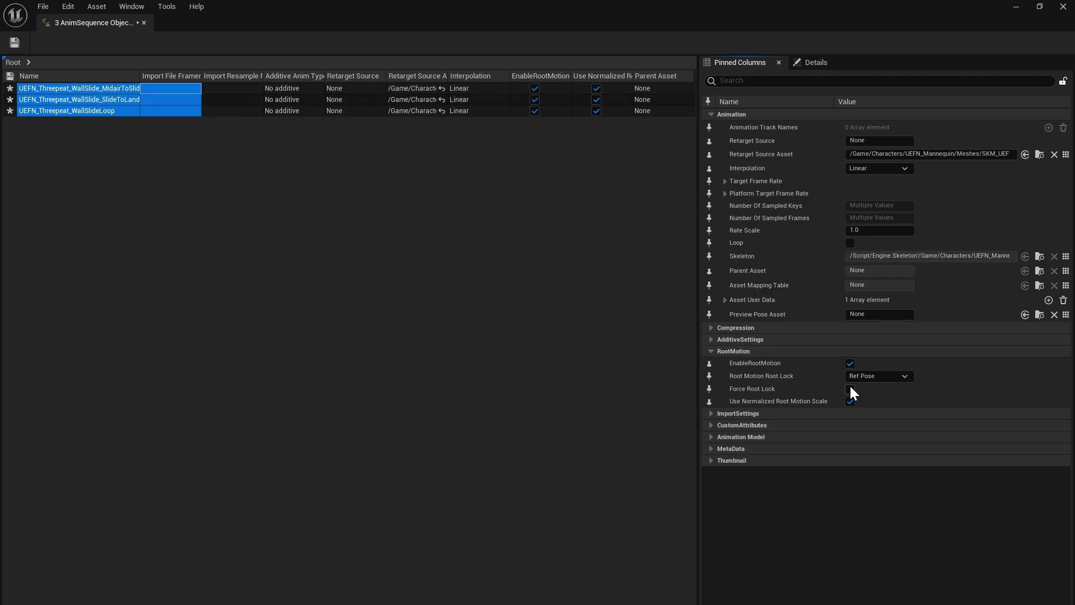
{"action": "left_click", "coordinate": [850, 389]}
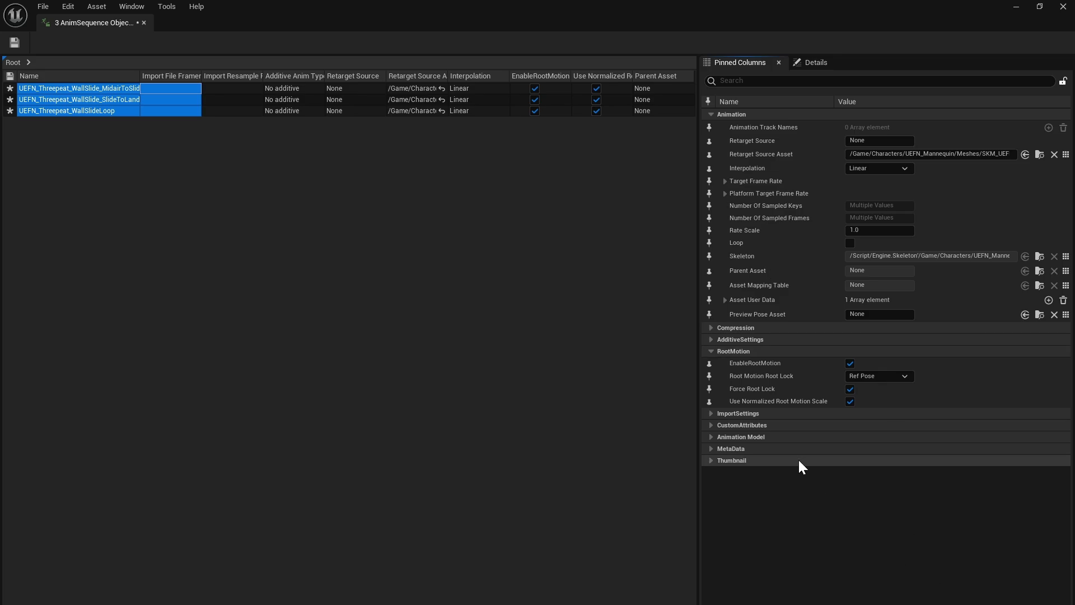
{"action": "key", "text": "ctrl+s"}
{"action": "left_click", "coordinate": [144, 23]}
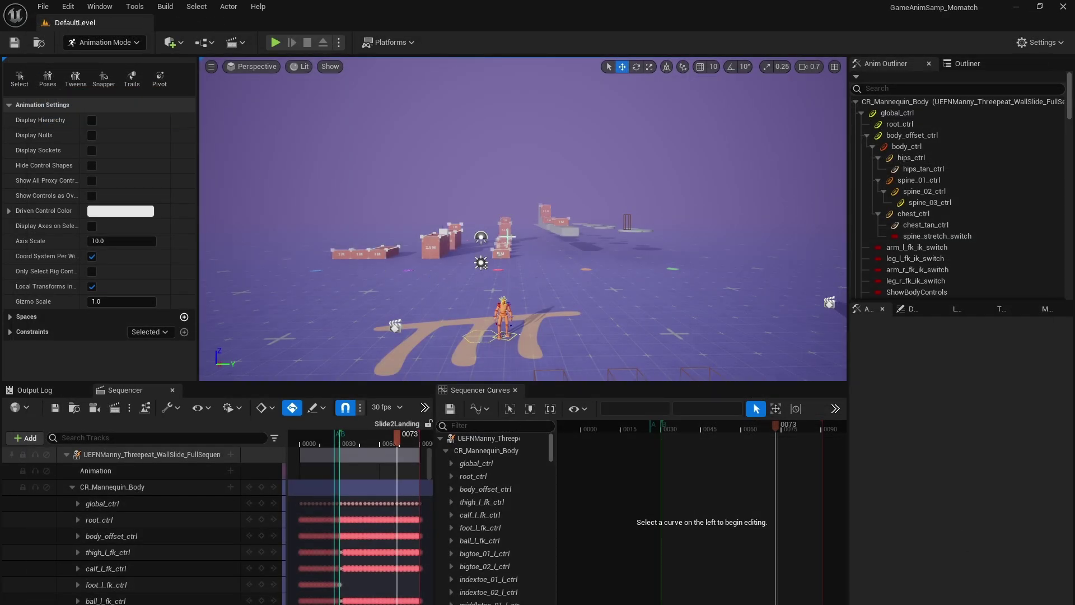
Open the AM_WallSlideFullEvolution montage and add UEFN_Threepeat_WallSlideLoop directly after the MidairToSlide segment
{"action": "key", "text": "ctrl+space"}
{"action": "left_click", "coordinate": [654, 547]}
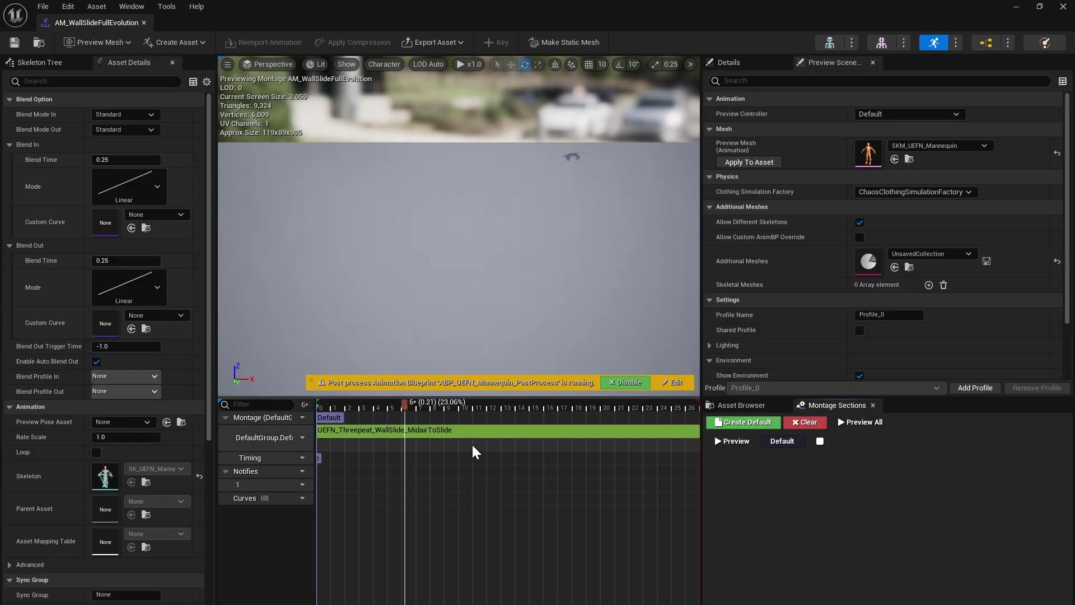
{"action": "left_click_drag", "start_coordinate": [475, 397], "coordinate": [447, 173]}
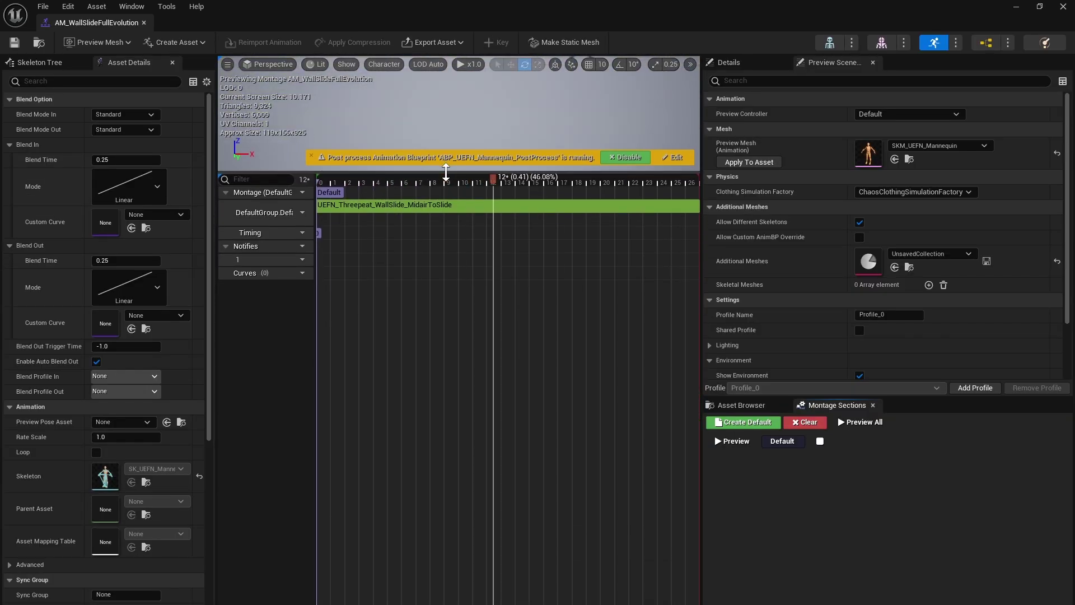
{"action": "key", "text": "ctrl+space"}
{"action": "scroll", "coordinate": [552, 538], "scroll_direction": "down", "scroll_amount": 5}
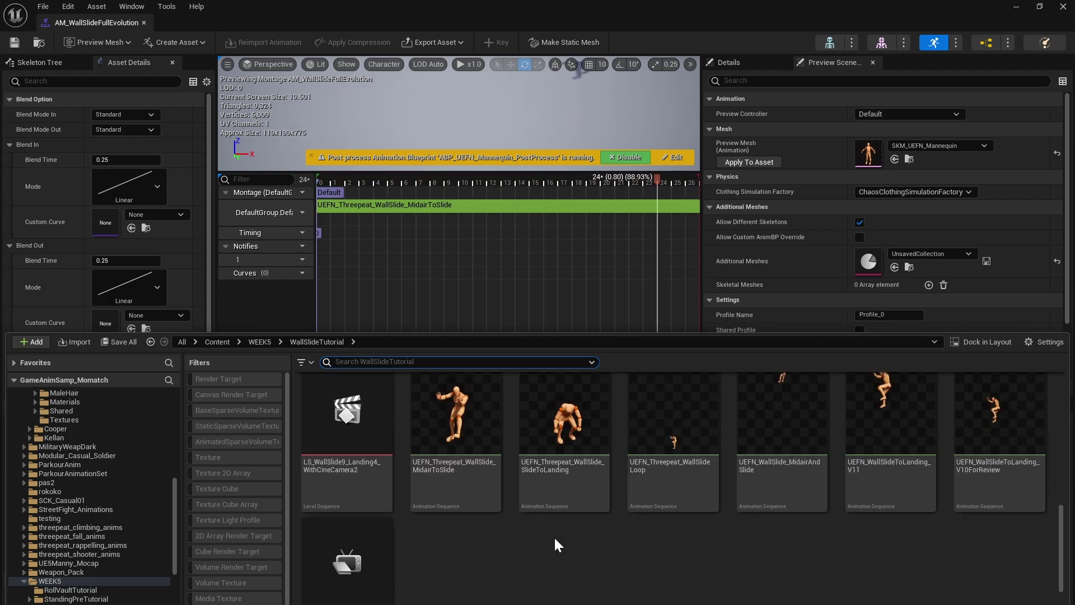
{"action": "left_click_drag", "start_coordinate": [553, 536], "coordinate": [551, 451]}
{"action": "left_click", "coordinate": [701, 468]}
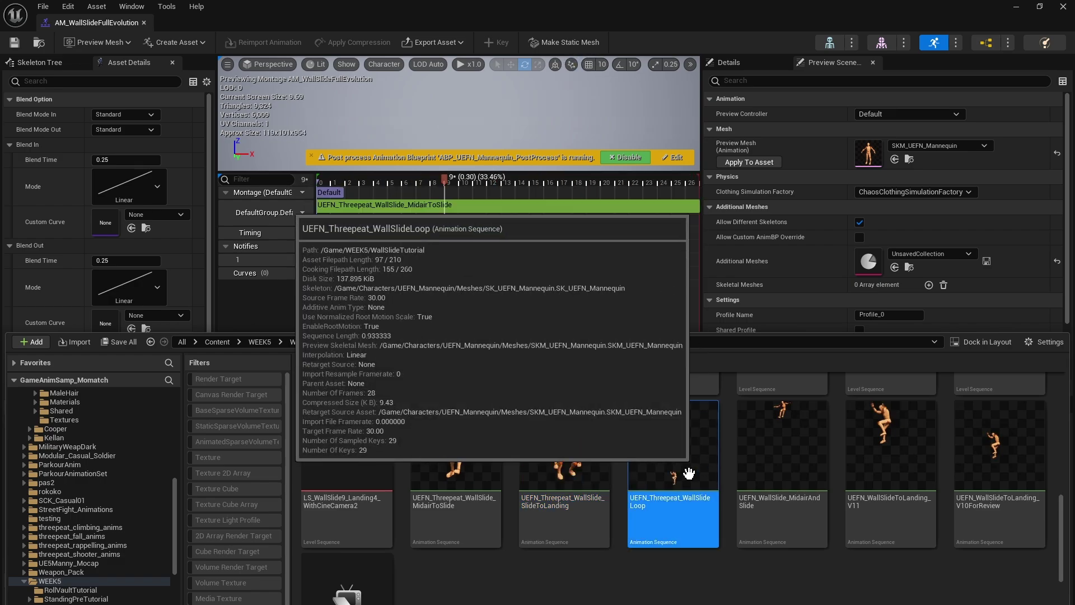
{"action": "left_click_drag", "start_coordinate": [670, 448], "coordinate": [548, 248]}
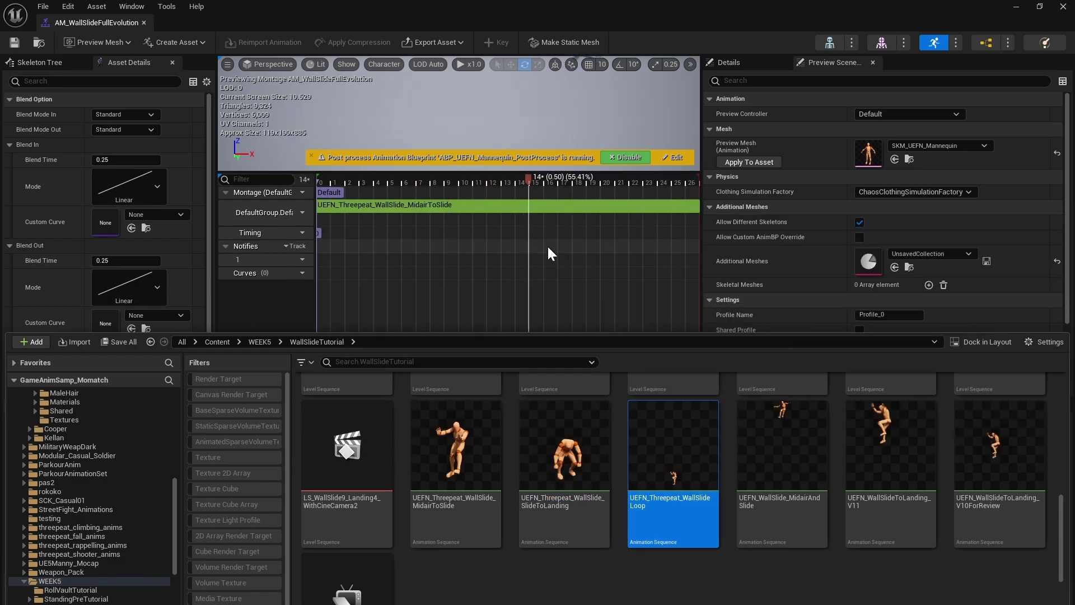
{"action": "left_click_drag", "start_coordinate": [658, 477], "coordinate": [628, 219]}
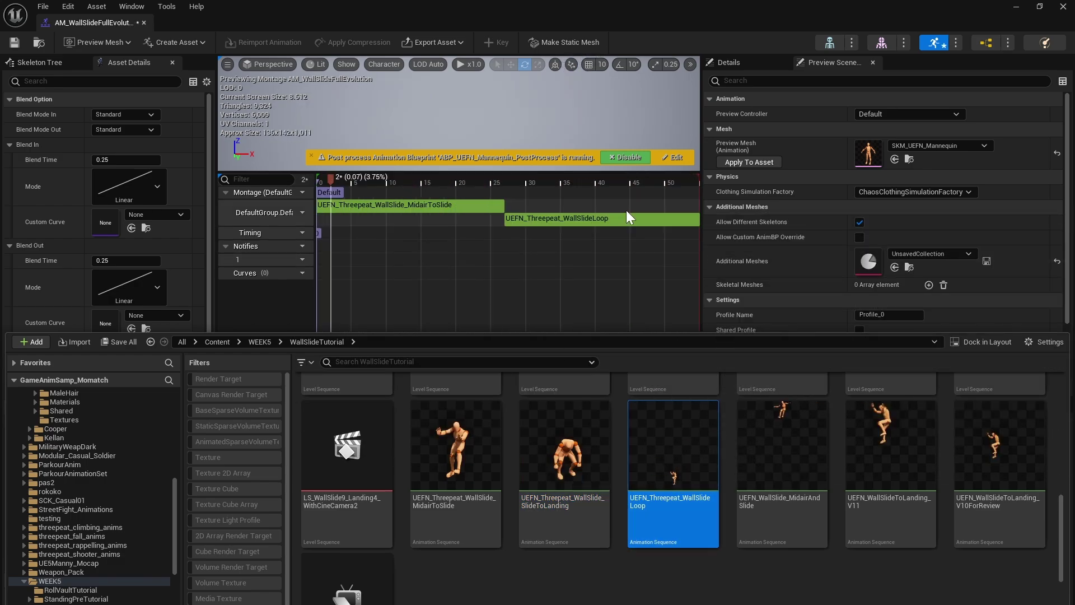
Add UEFN_Threepeat_WallSlide_SlideToLanding after the WallSlideLoop segment in the montage and view the combined animation in the preview
{"action": "left_click", "coordinate": [539, 465]}
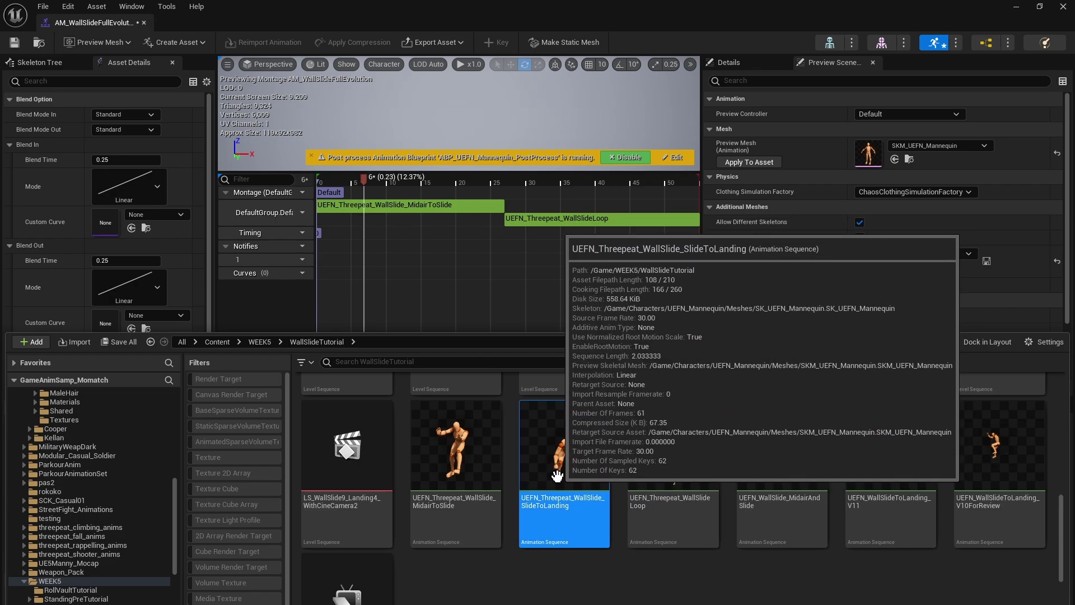
{"action": "left_click_drag", "start_coordinate": [539, 465], "coordinate": [682, 221]}
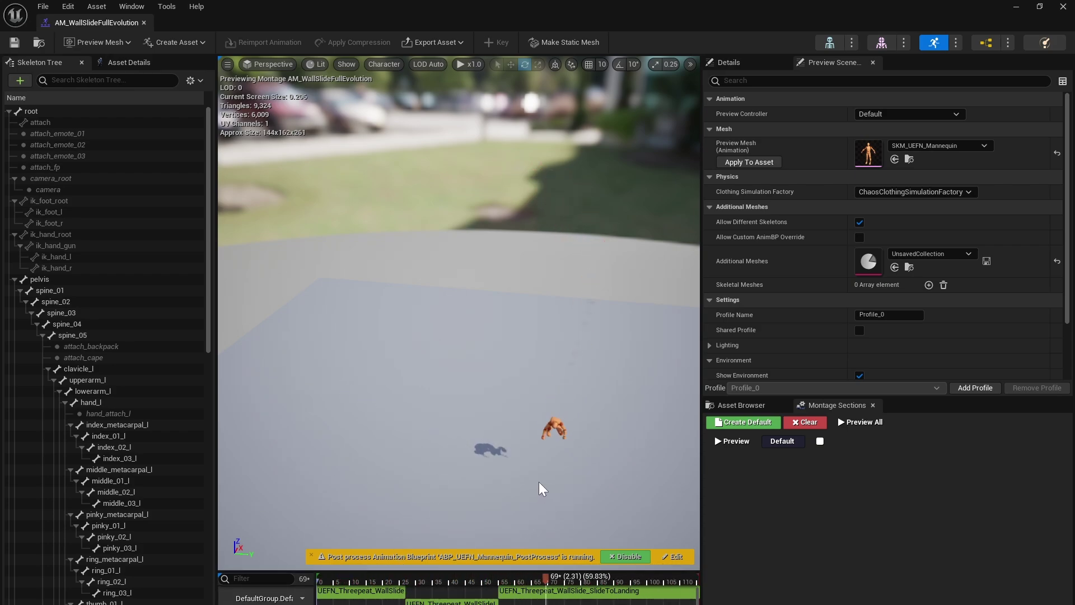
{"action": "right_click_drag", "start_coordinate": [544, 479], "coordinate": [567, 455]}
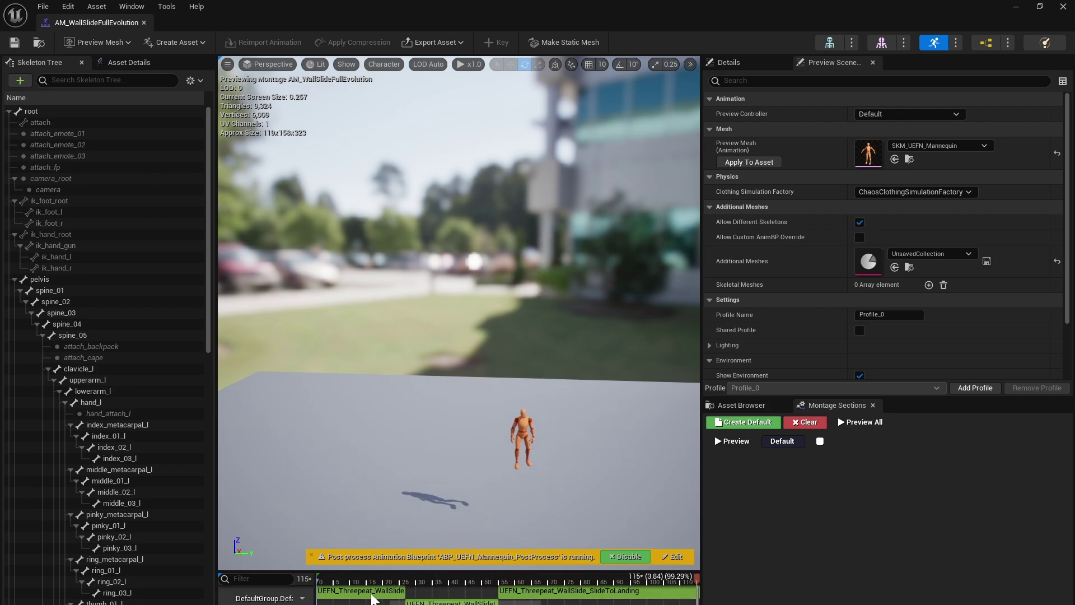
Open the UEFN_Threepeat_WallSlide_MidairToSlide sequence, bake it to the CR_Mannequin_Body control rig in Sequencer, and close its animation editor
{"action": "double_click", "coordinate": [425, 602]}
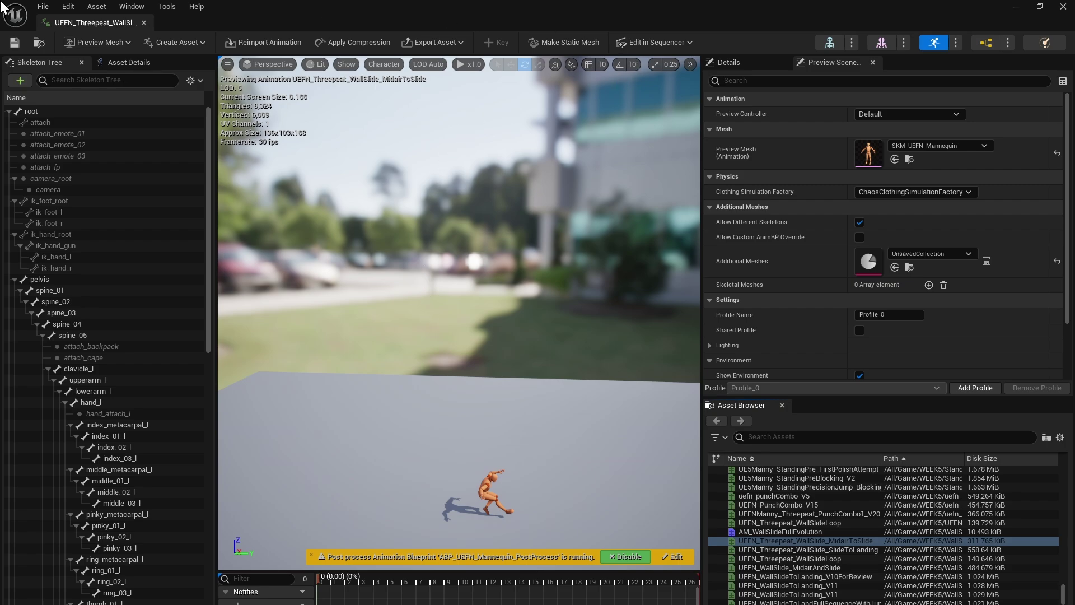
{"action": "mouse_move", "coordinate": [806, 542]}
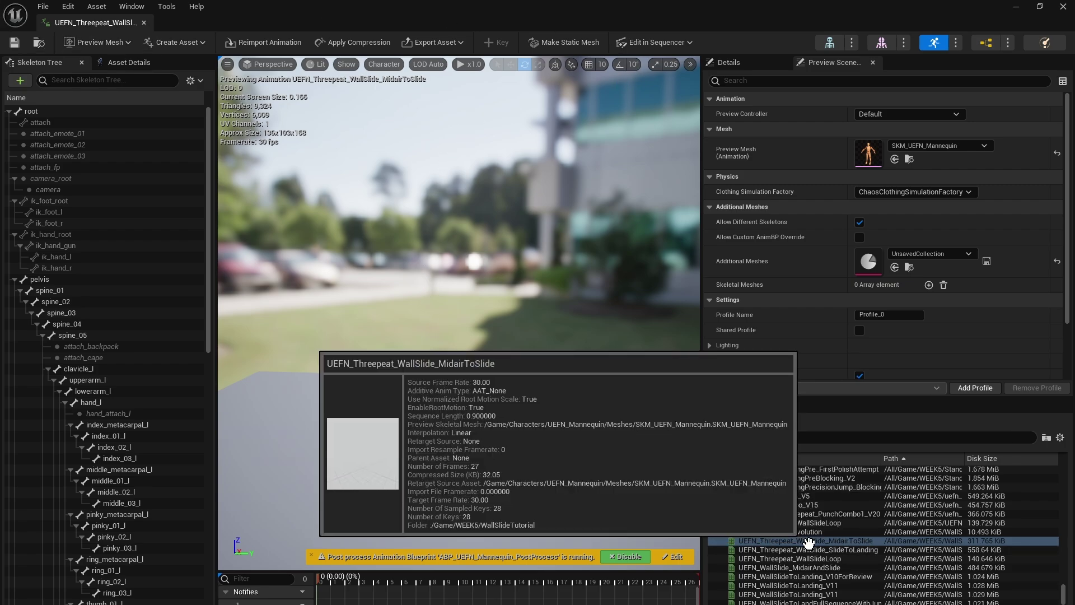
{"action": "left_click", "coordinate": [644, 40]}
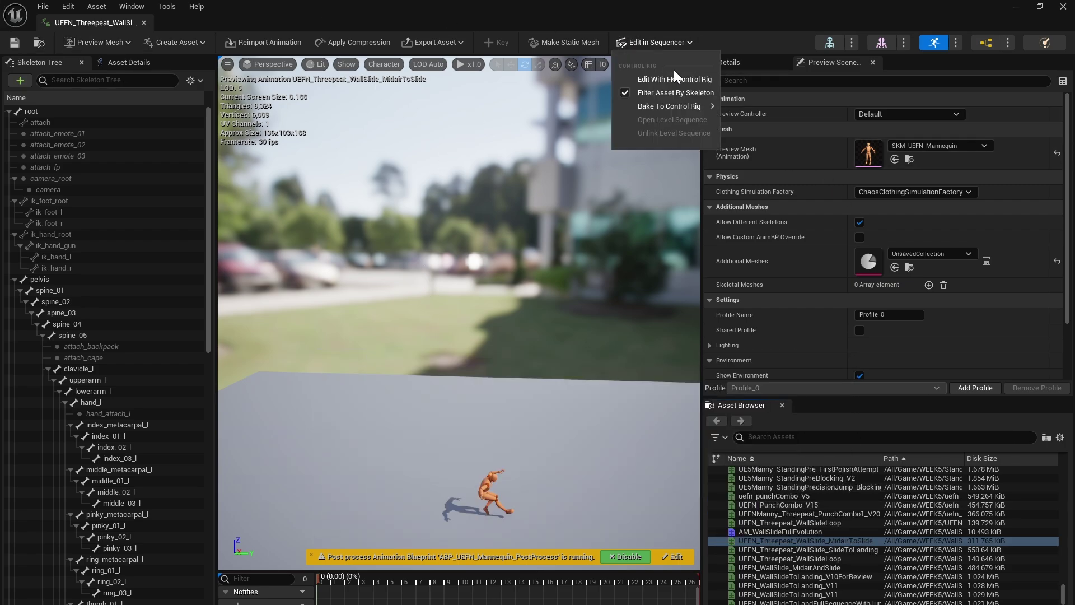
{"action": "mouse_move", "coordinate": [688, 105]}
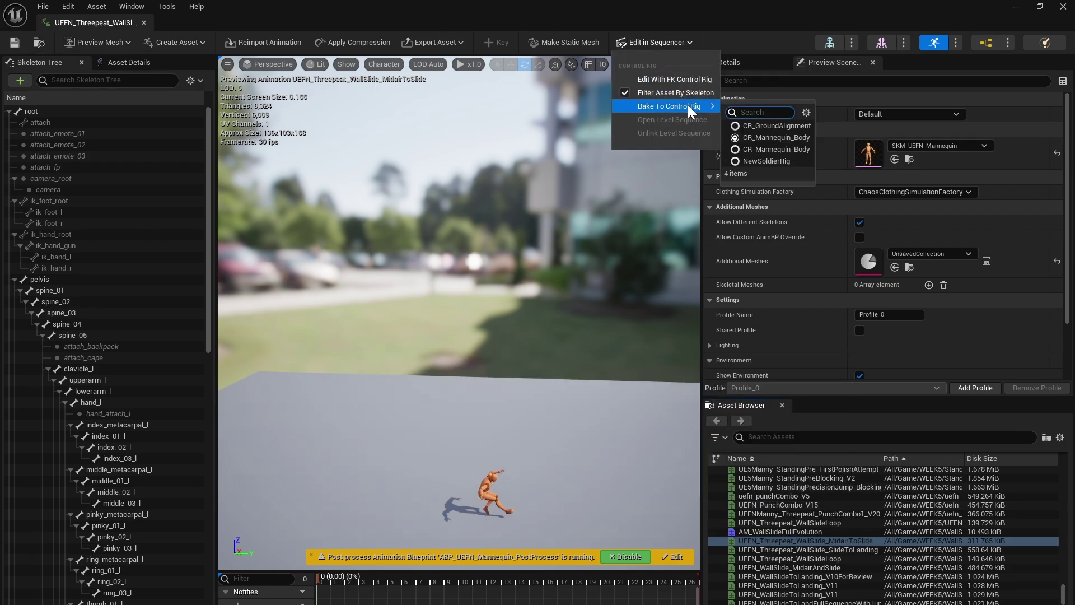
{"action": "left_click", "coordinate": [759, 137]}
{"action": "left_click", "coordinate": [595, 376]}
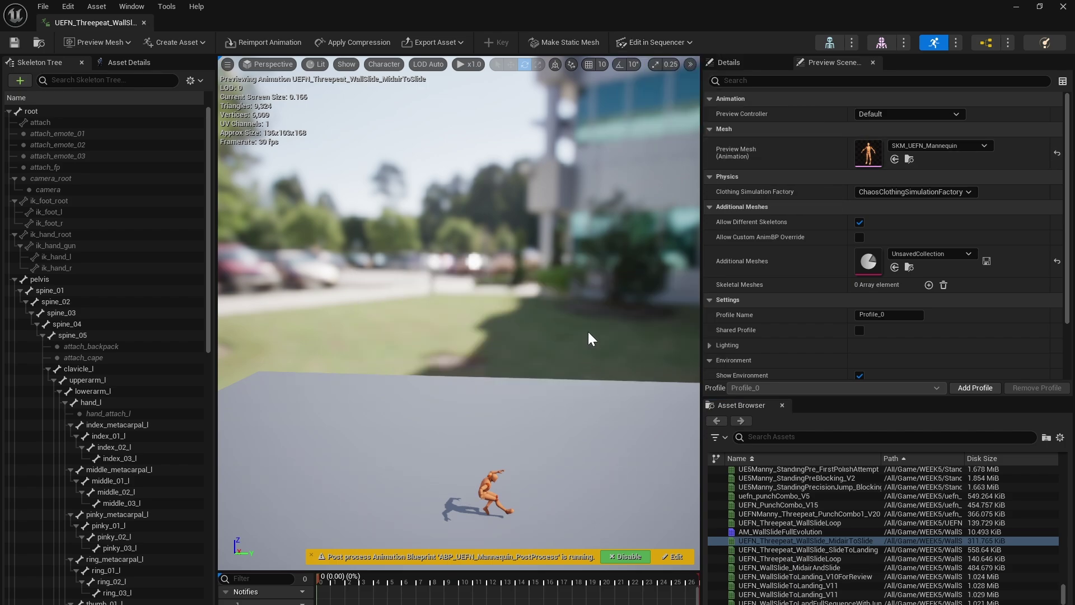
{"action": "left_click", "coordinate": [144, 22]}
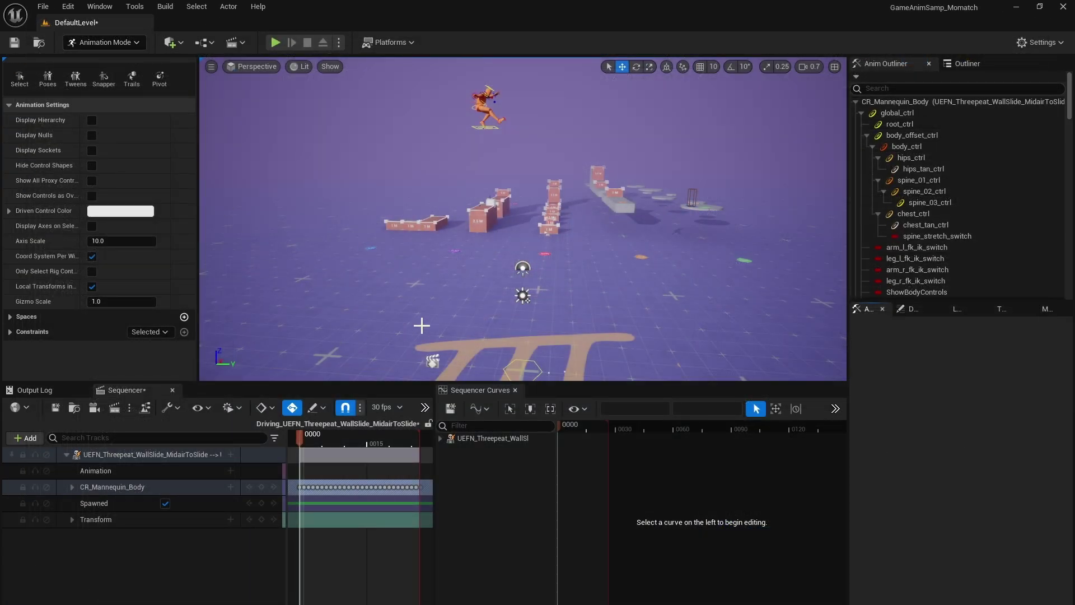
Play the baked MidairToSlide animation in the level viewport to examine the character's movement, and return the playhead to frame 0
{"action": "key", "text": "s"}
{"action": "mouse_move", "coordinate": [523, 219]}
{"action": "right_mouse_down"}
{"action": "mouse_move", "coordinate": [572, 249]}
{"action": "mouse_move", "coordinate": [541, 162]}
{"action": "mouse_move", "coordinate": [519, 216]}
{"action": "right_mouse_up"}
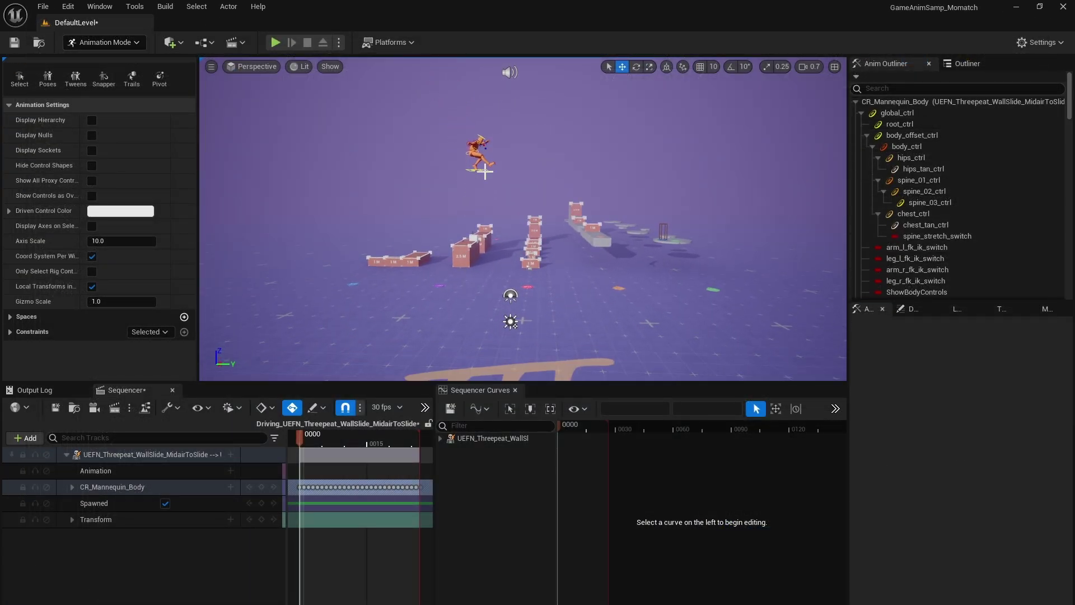
{"action": "mouse_move", "coordinate": [485, 171]}
{"action": "right_mouse_down"}
{"action": "mouse_move", "coordinate": [486, 215]}
{"action": "mouse_move", "coordinate": [487, 157]}
{"action": "right_mouse_up"}
{"action": "key", "text": "e"}
{"action": "key", "text": "w"}
{"action": "key", "text": "space"}
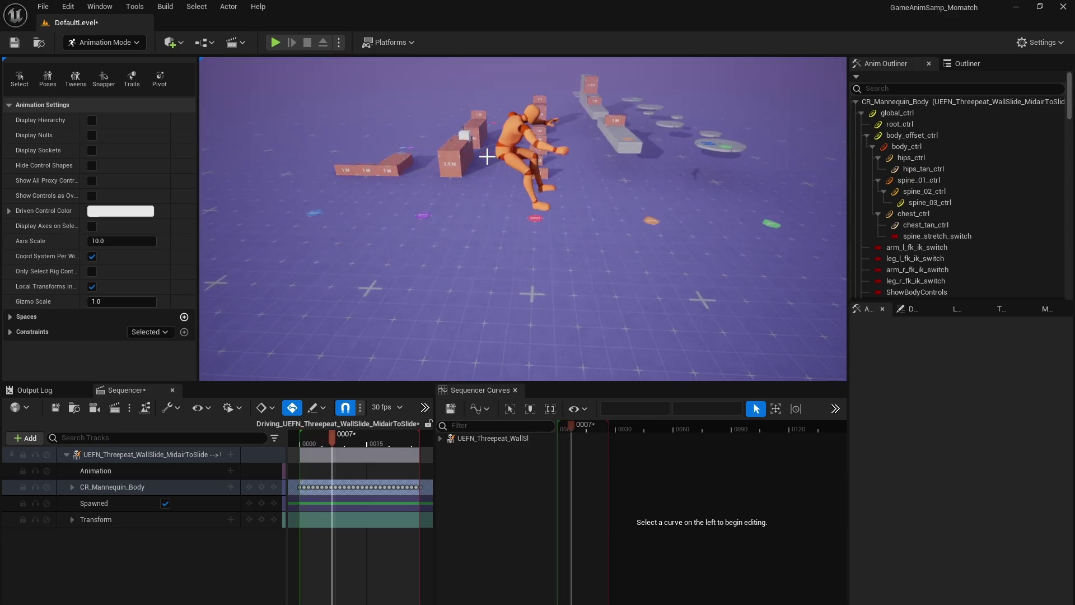
{"action": "key", "text": "space"}
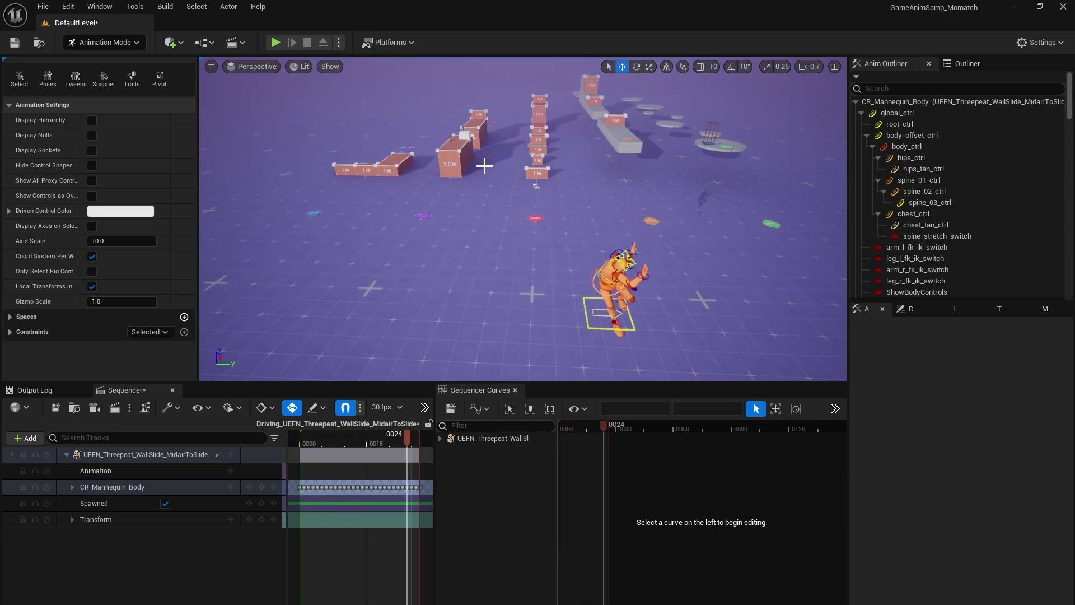
{"action": "left_click_drag", "start_coordinate": [405, 437], "coordinate": [290, 445]}
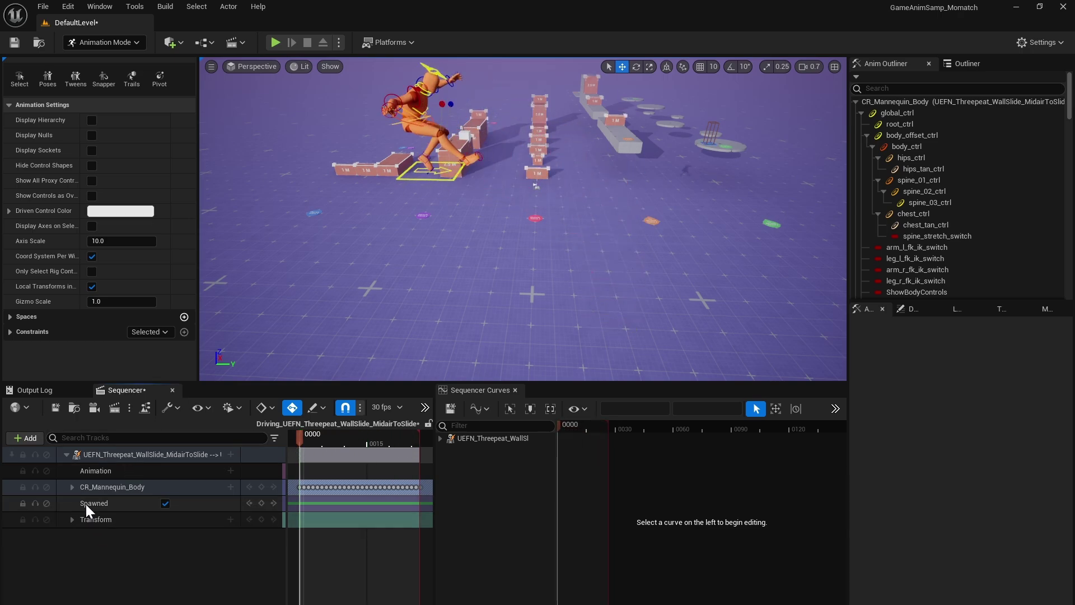
Subtract 889.616394 from all Location.Z keys of root_ctrl so that its curve starts at 0
{"action": "left_click", "coordinate": [72, 487]}
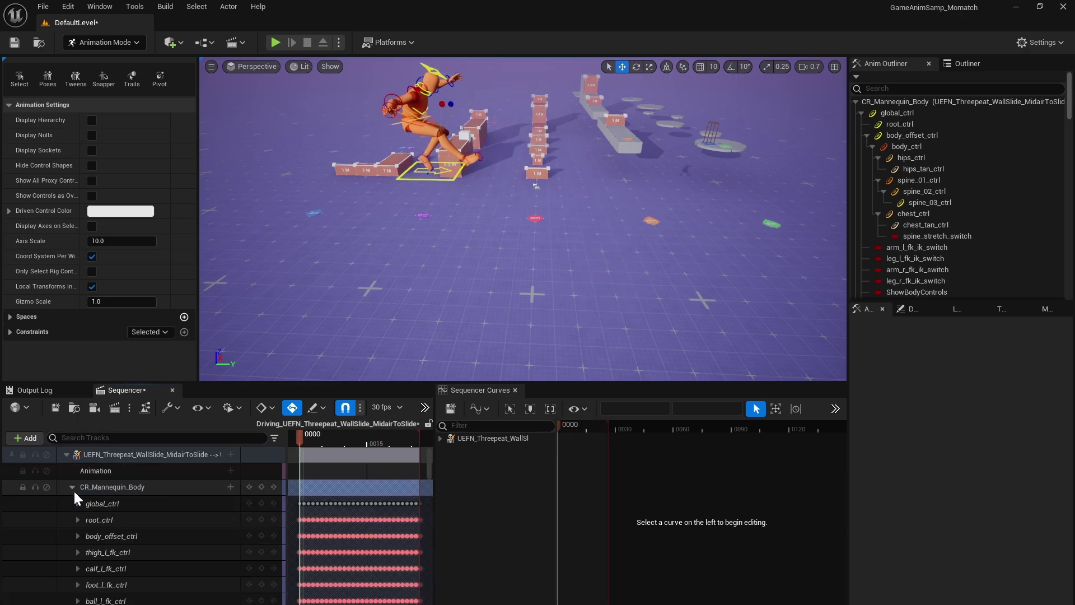
{"action": "left_click", "coordinate": [95, 521]}
{"action": "left_click", "coordinate": [497, 547]}
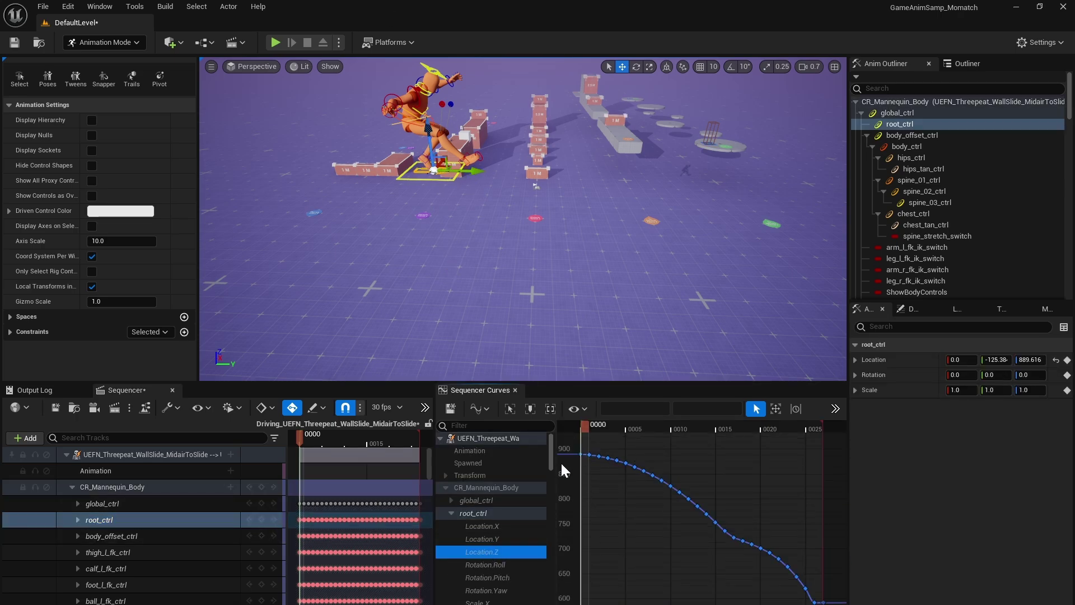
{"action": "left_click", "coordinate": [580, 454]}
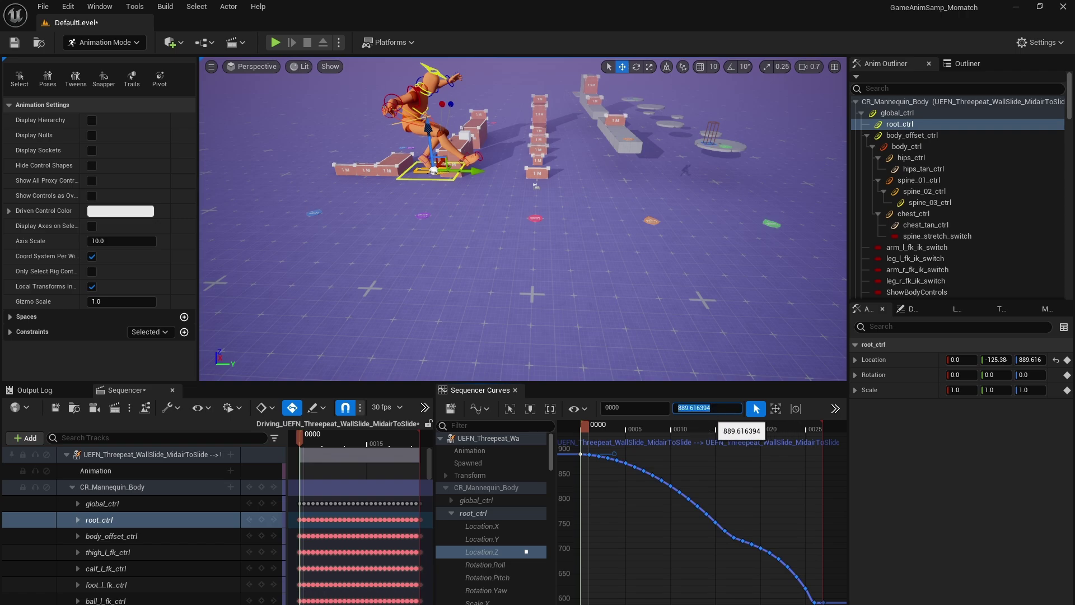
{"action": "key", "text": "ctrl+a"}
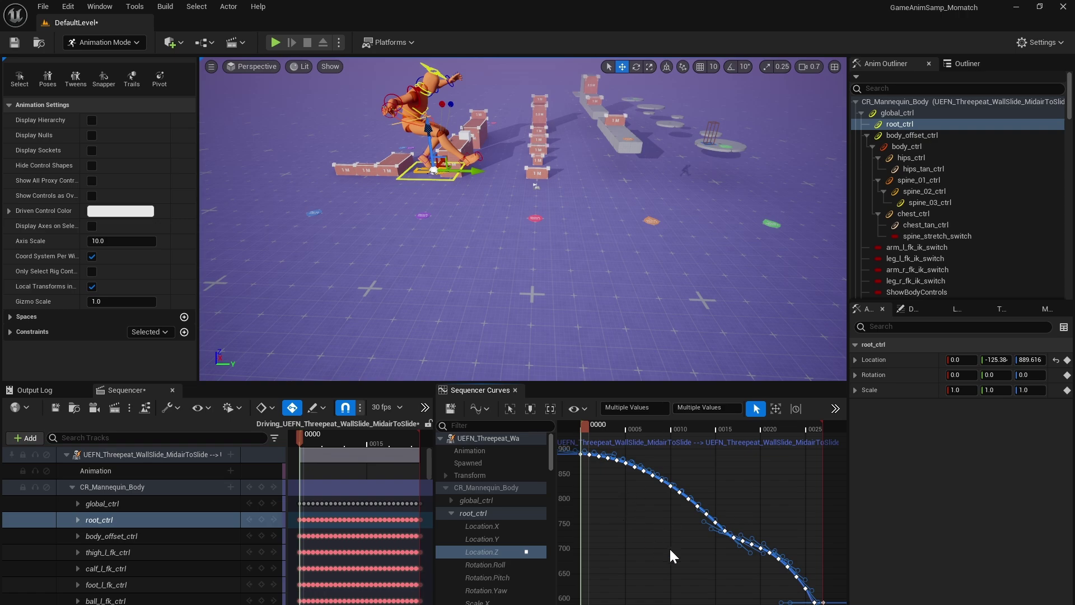
{"action": "left_click", "coordinate": [724, 405]}
{"action": "key", "text": "BackSpace"}
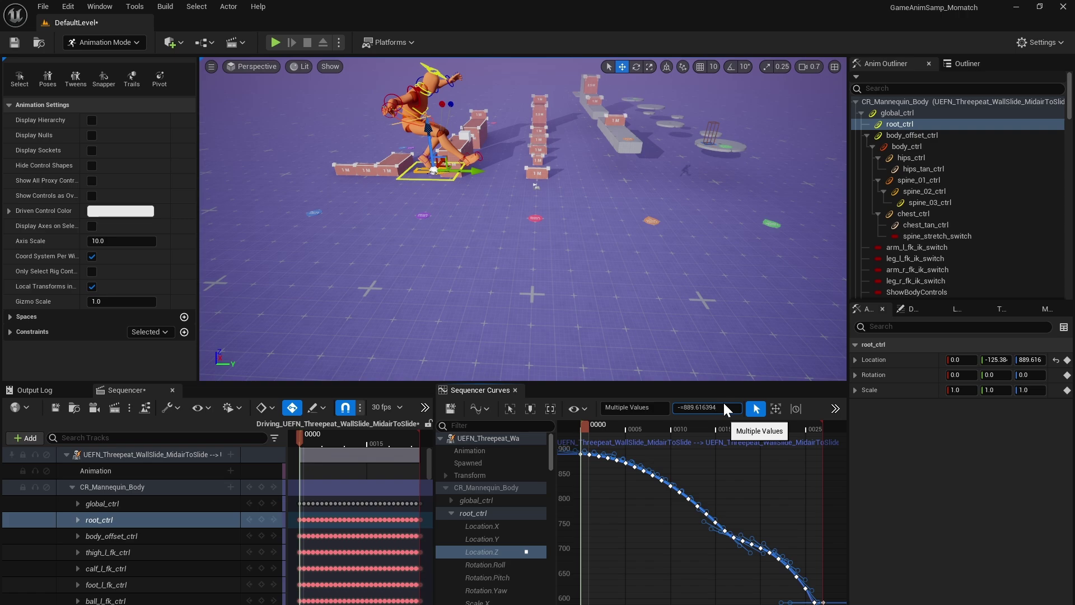
{"action": "type", "text": "-=889.616394"}
{"action": "key", "text": "Return"}
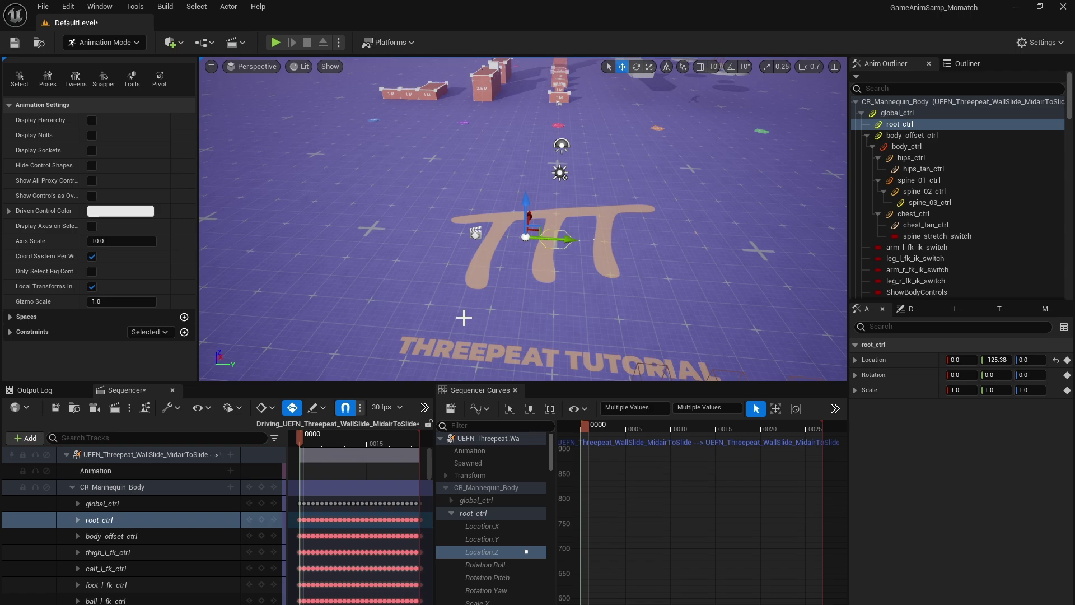
Subtract 889.616394 from all Location.Z keys of body_offset_ctrl so that its curve starts at 0
{"action": "right_click_drag", "start_coordinate": [463, 318], "coordinate": [486, 243]}
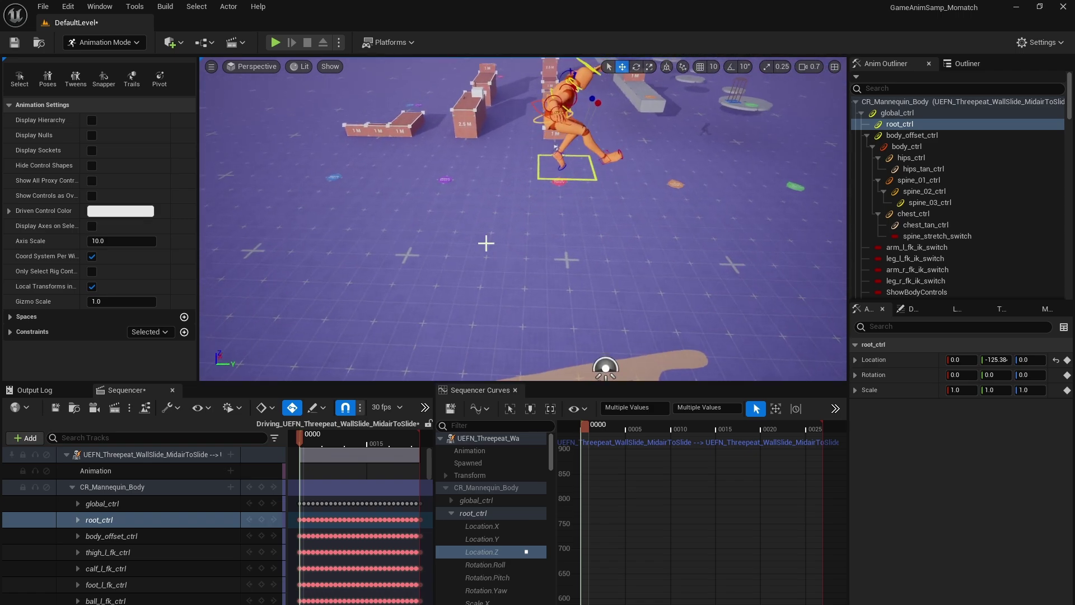
{"action": "left_click", "coordinate": [584, 179]}
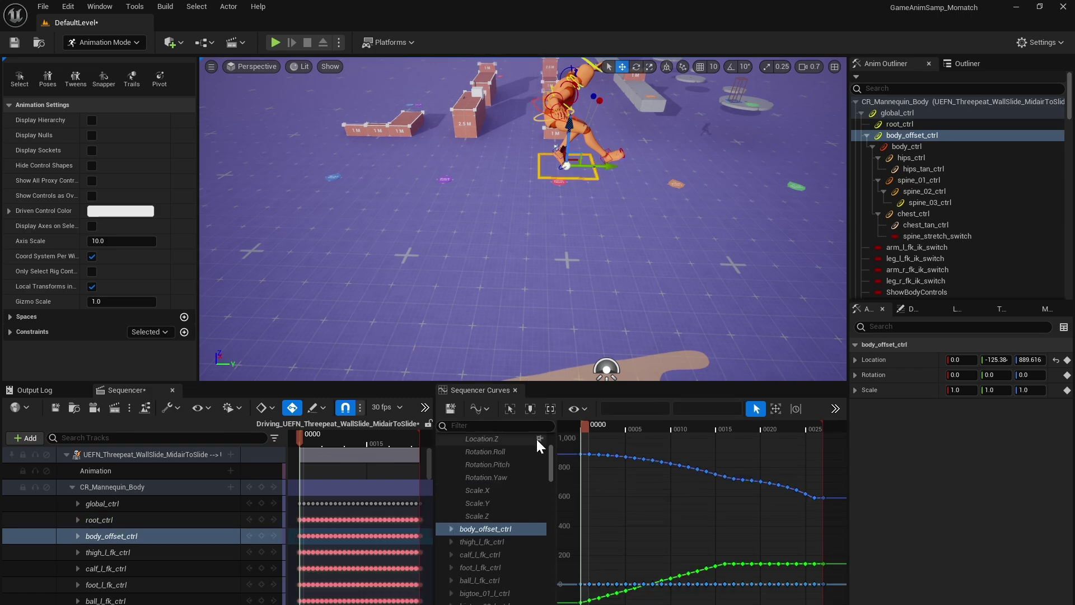
{"action": "left_click", "coordinate": [453, 529]}
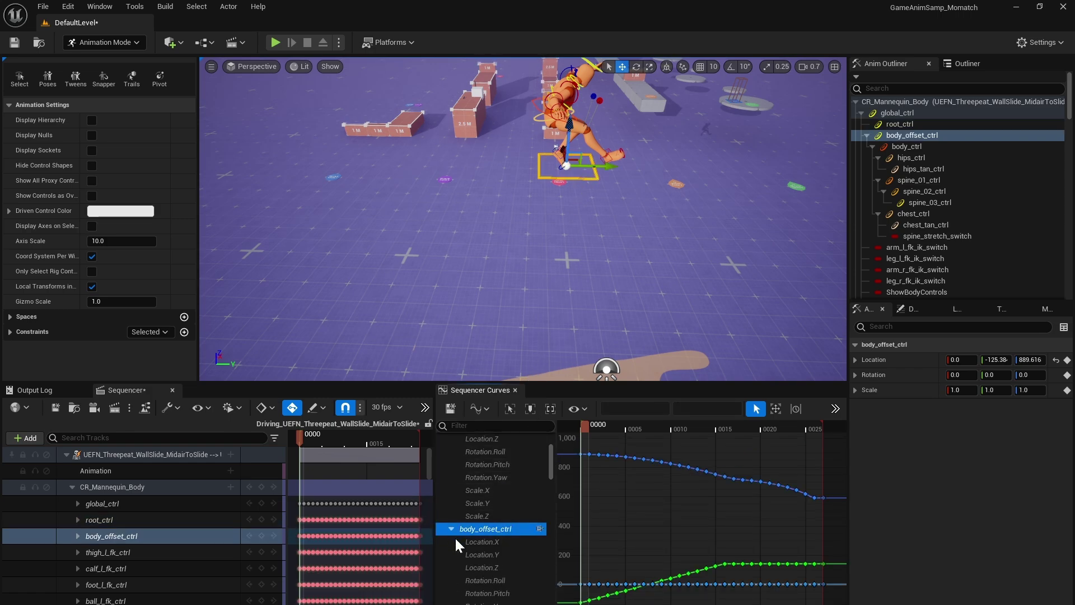
{"action": "left_click", "coordinate": [479, 566]}
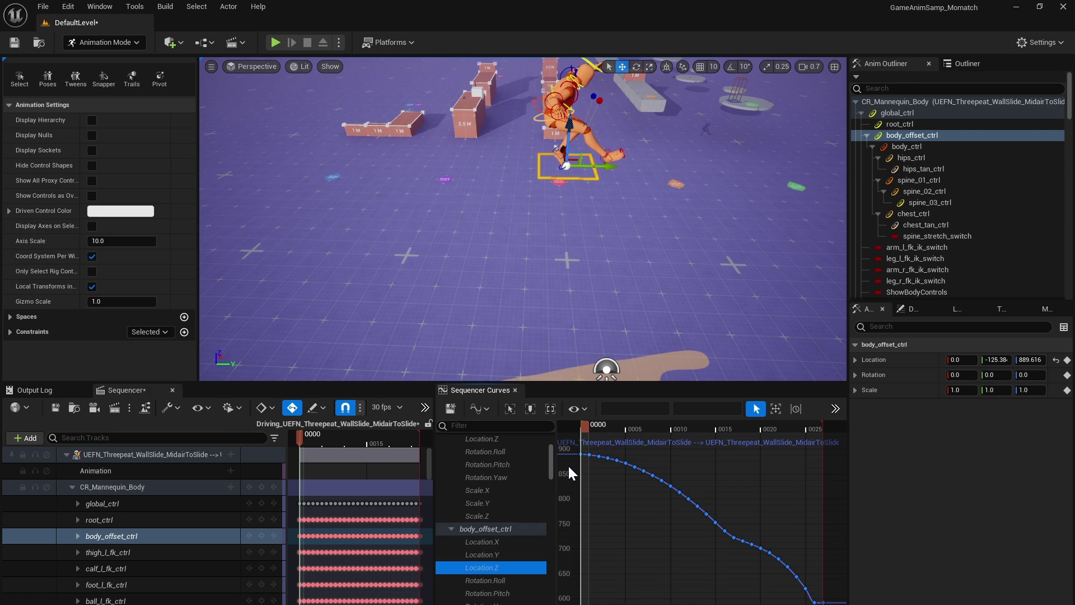
{"action": "left_click", "coordinate": [580, 453]}
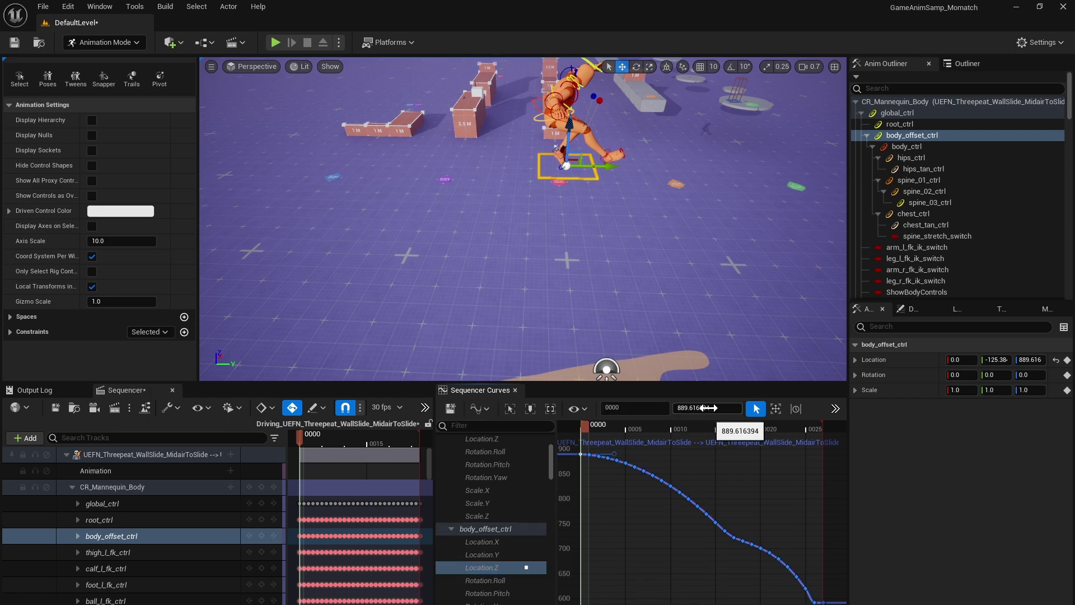
{"action": "left_click_drag", "start_coordinate": [575, 444], "coordinate": [845, 604]}
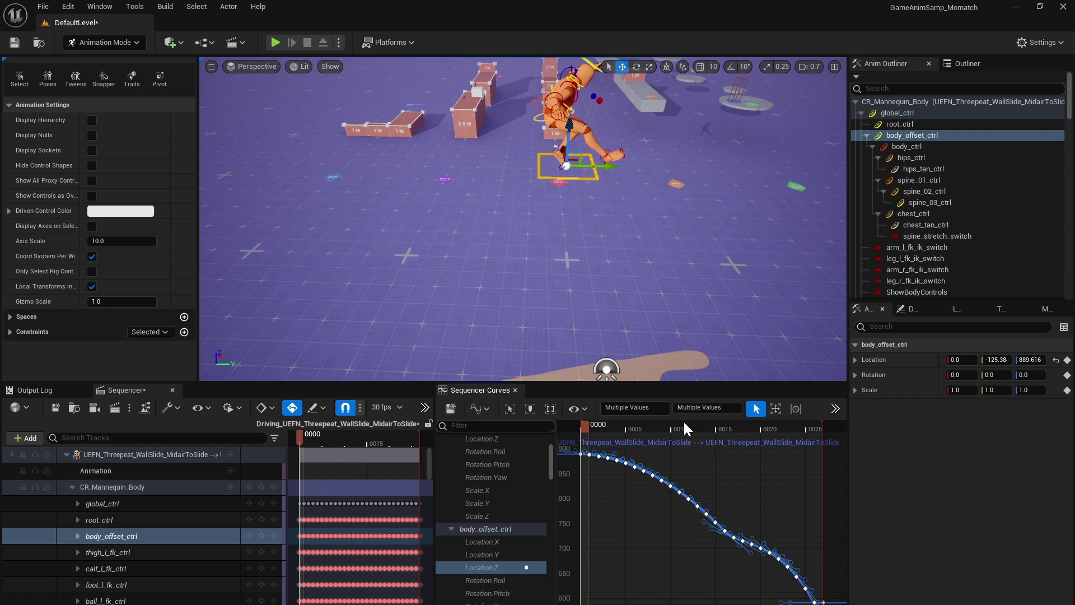
{"action": "left_click", "coordinate": [728, 407]}
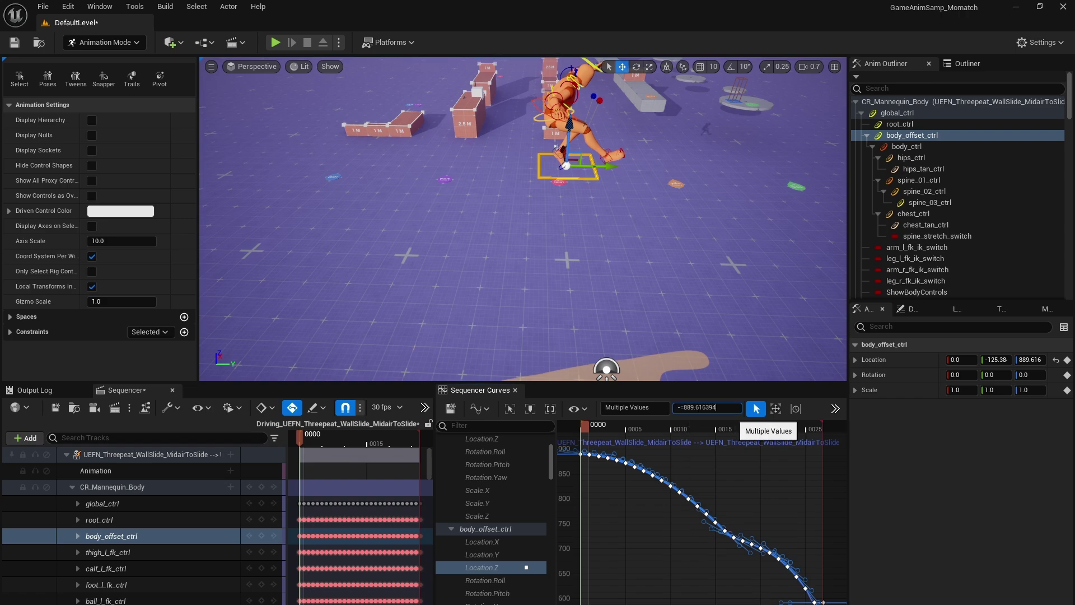
{"action": "type", "text": "-=889.616394"}
{"action": "key", "text": "Return"}
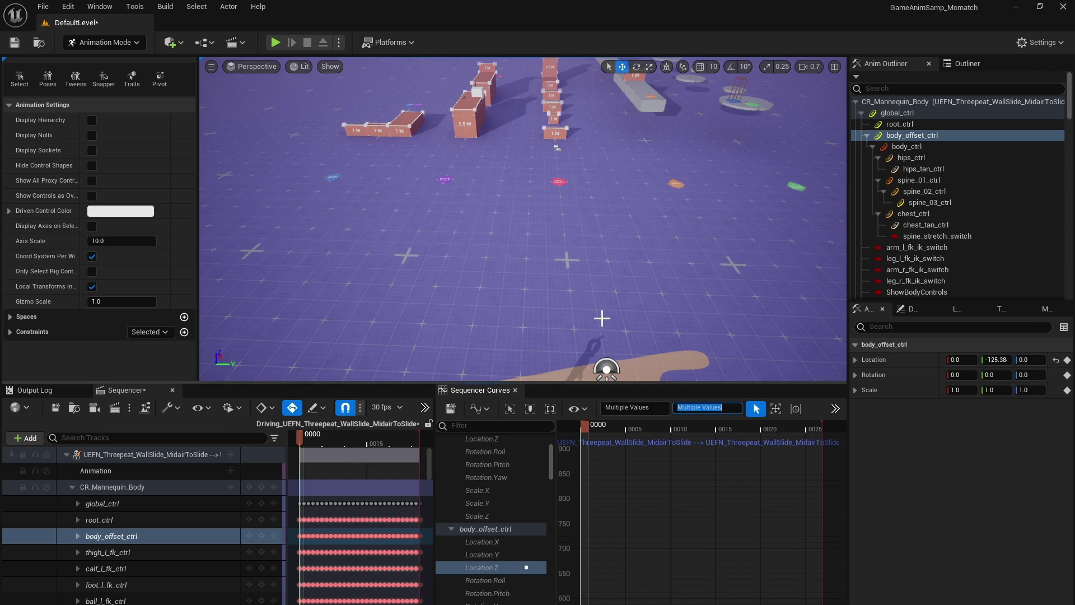
Frame the character and play the offset MidairToSlide animation to check its motion from the new start position
{"action": "key", "text": "f"}
{"action": "right_click_drag", "start_coordinate": [523, 235], "coordinate": [522, 131]}
{"action": "right_click_drag", "start_coordinate": [562, 320], "coordinate": [521, 317]}
{"action": "key", "text": "space"}
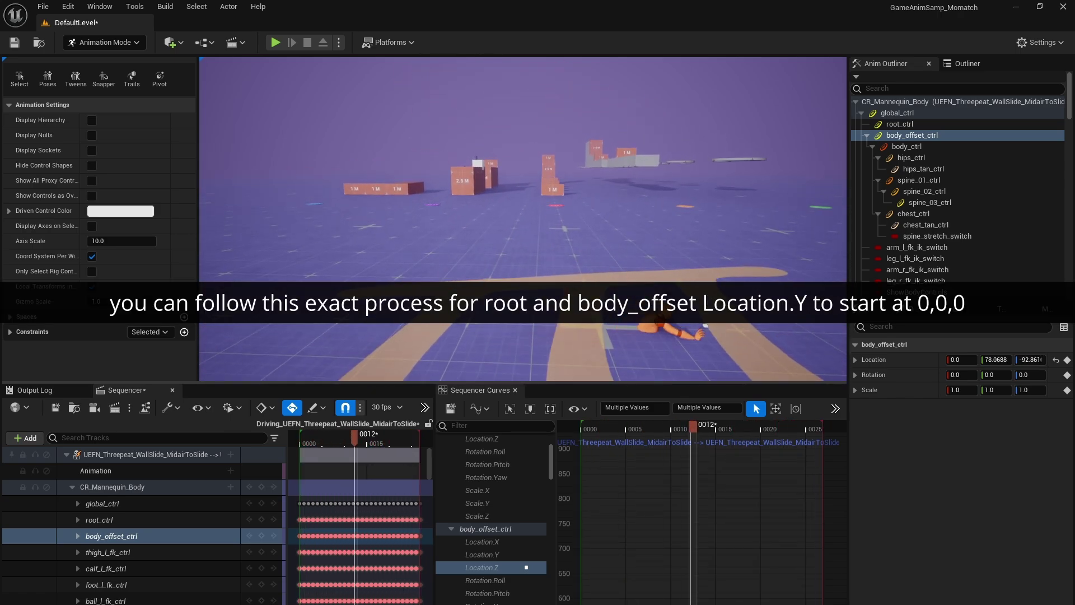
{"action": "key", "text": "space"}
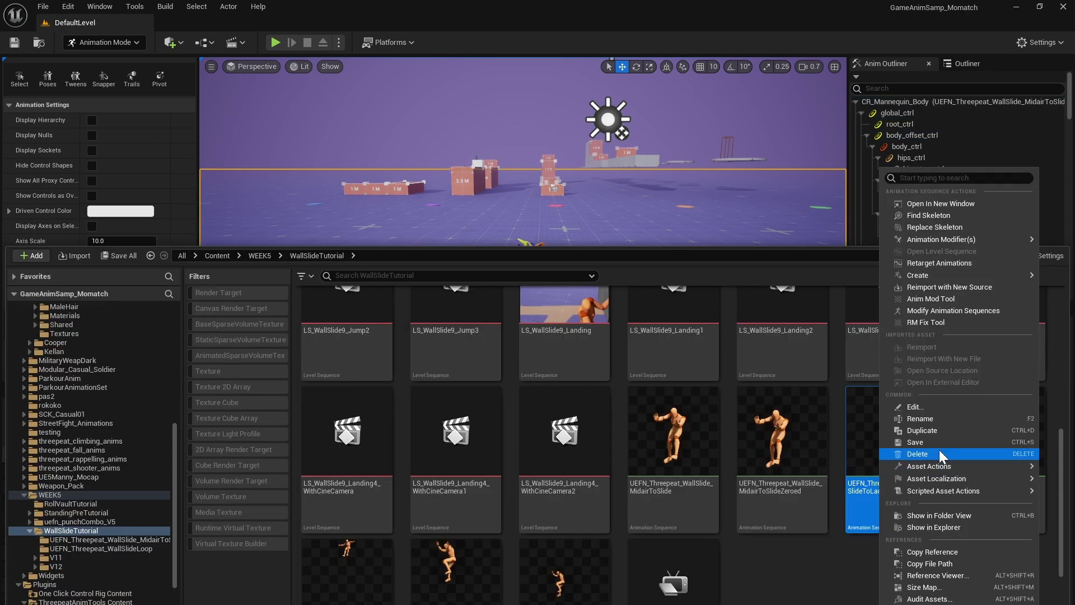
{"action": "left_click", "coordinate": [865, 574]}
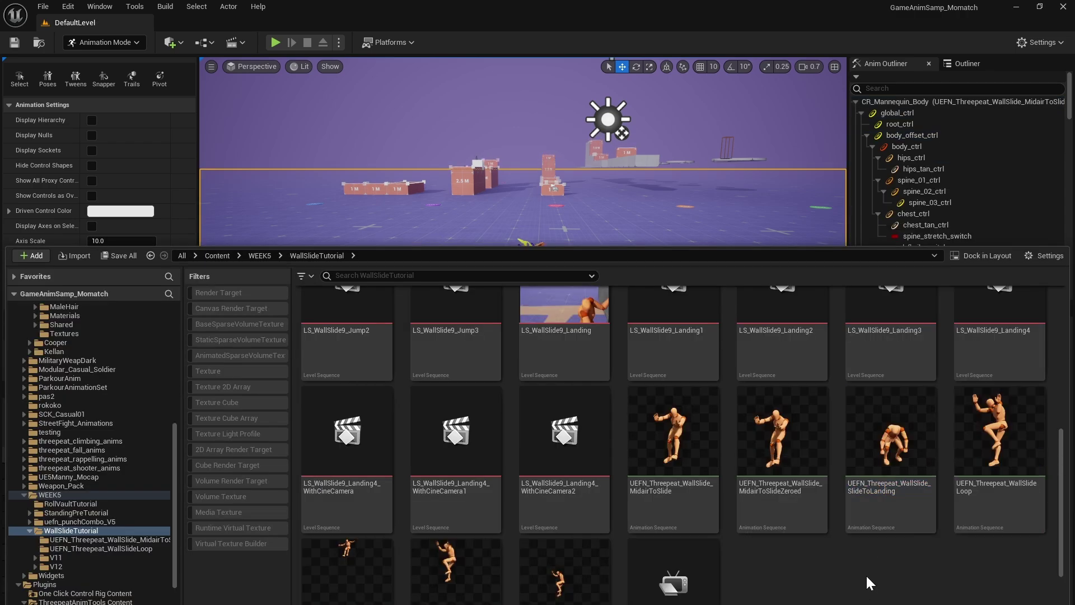
{"action": "right_click", "coordinate": [878, 474]}
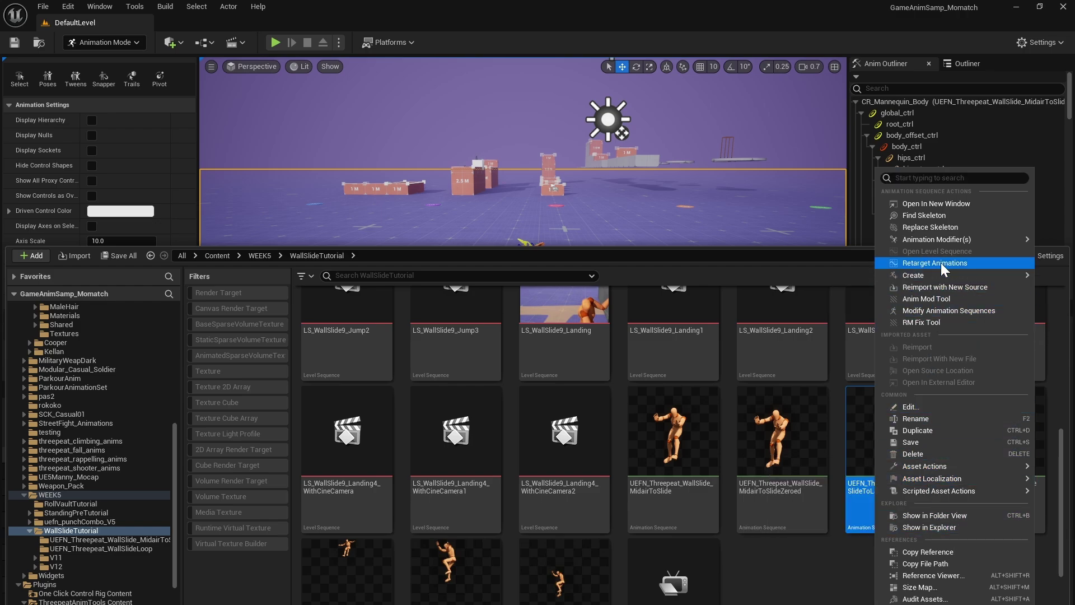
{"action": "mouse_move", "coordinate": [888, 466]}
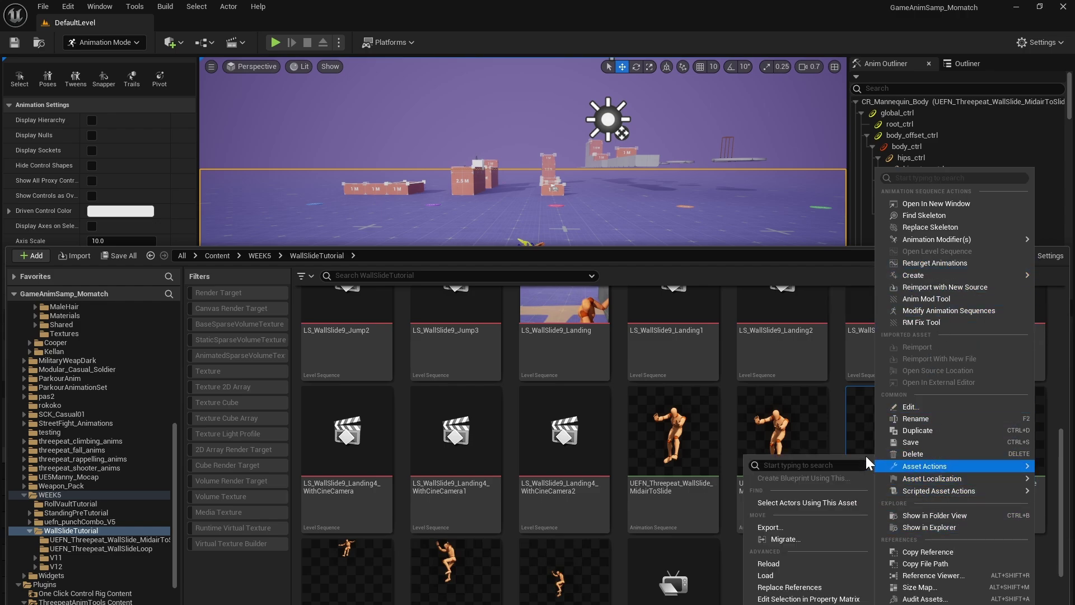
Open the UEFN_Threepeat_WallSlide_SlideToLanding animation and bake it to the CR_Mannequin_Body control rig with key reduction off
{"action": "double_click", "coordinate": [861, 424]}
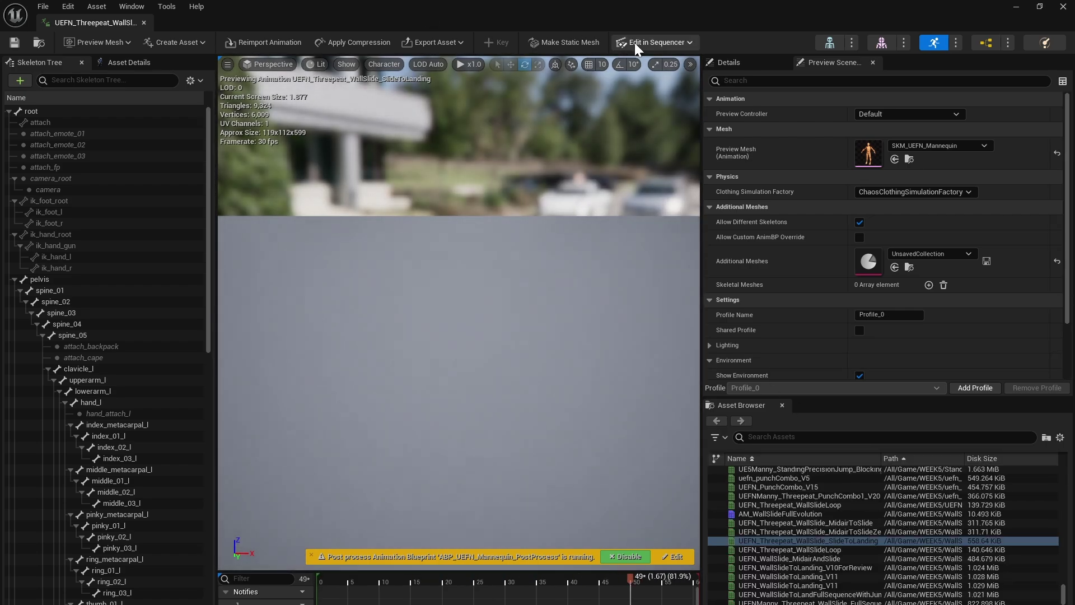
{"action": "left_click", "coordinate": [636, 45]}
{"action": "mouse_move", "coordinate": [680, 106]}
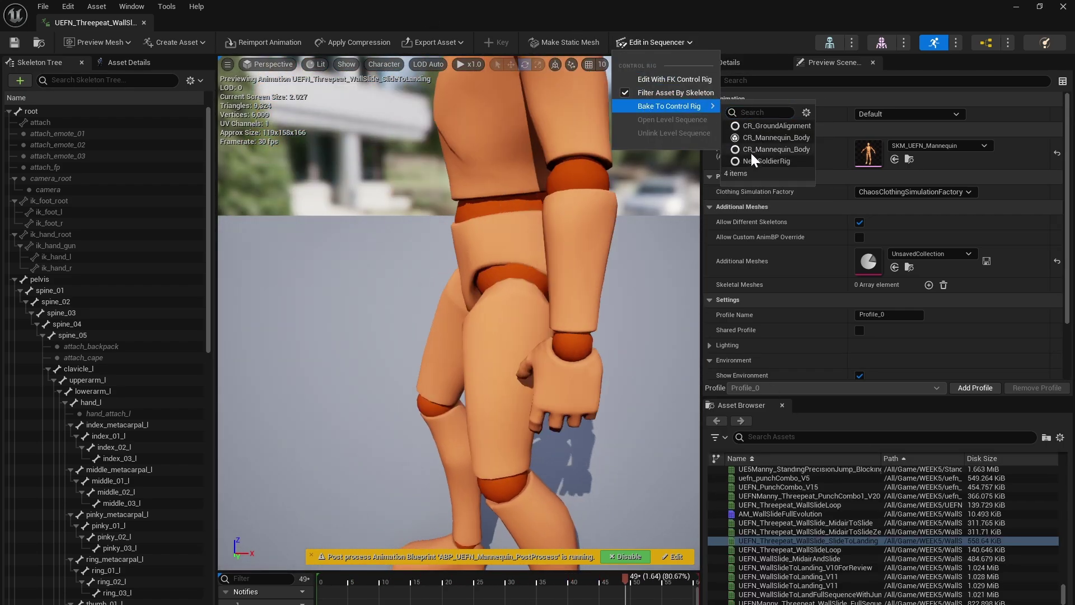
{"action": "left_click", "coordinate": [759, 148]}
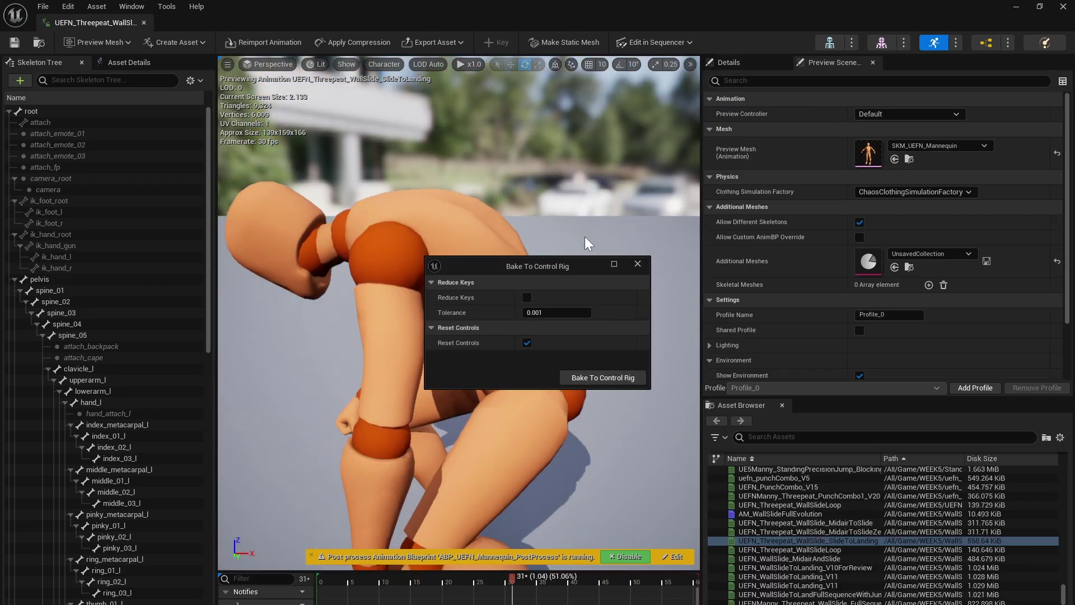
{"action": "left_click", "coordinate": [619, 374]}
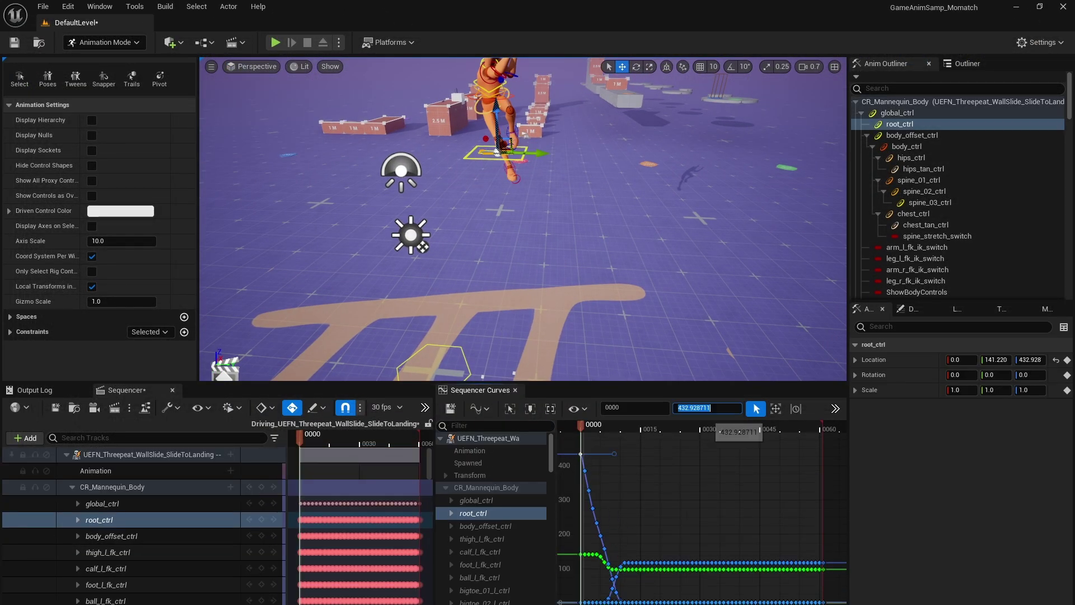
Subtract 432.928711 from all Location.Z keys of root_ctrl so that its curve starts at 0
{"action": "left_click", "coordinate": [451, 514]}
{"action": "left_click_drag", "start_coordinate": [571, 445], "coordinate": [833, 604]}
{"action": "left_click", "coordinate": [714, 408]}
{"action": "type", "text": "0"}
{"action": "key", "text": "Return"}
Subtract 432.928711 from all Location.Z keys of body_offset_ctrl and play the offset SlideToLanding animation to check it
{"action": "left_click", "coordinate": [451, 513]}
{"action": "left_click", "coordinate": [452, 526]}
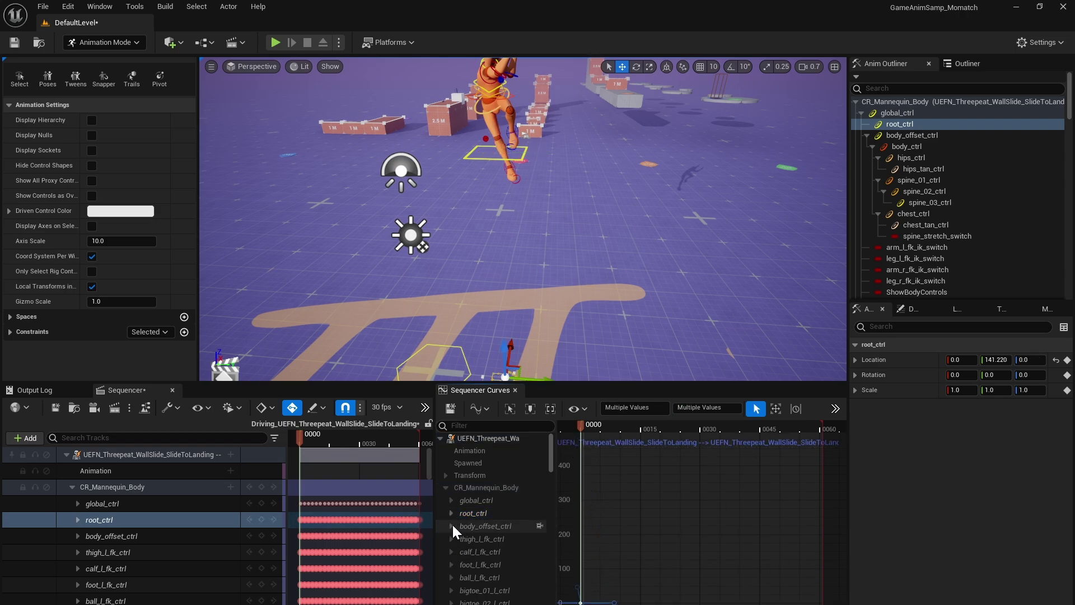
{"action": "left_click", "coordinate": [481, 565]}
{"action": "left_click", "coordinate": [707, 408]}
{"action": "type", "text": "0"}
{"action": "key", "text": "Return"}
{"action": "key", "text": "space"}
{"action": "right_click_drag", "start_coordinate": [448, 238], "coordinate": [448, 196]}
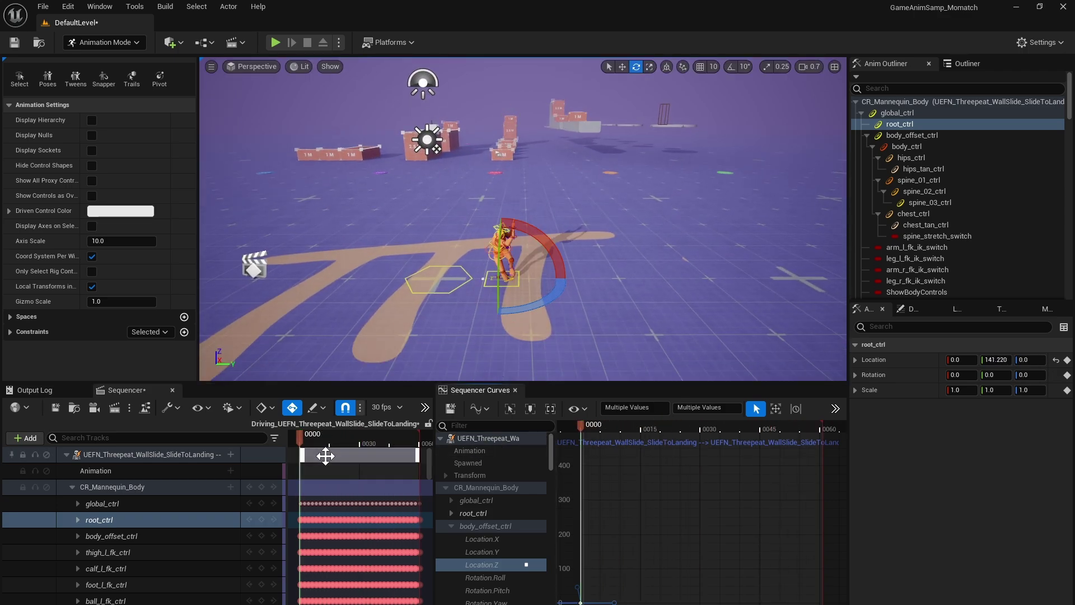
Subtract 141.220306 from all Location.Y keys of body_offset_ctrl so that its curve starts at 0
{"action": "left_click", "coordinate": [485, 553]}
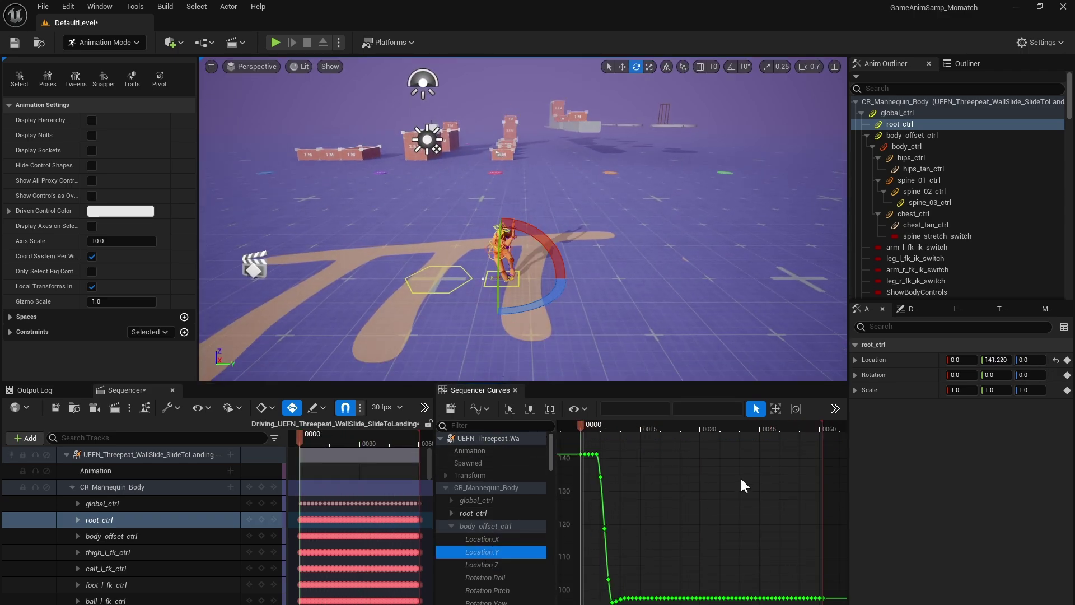
{"action": "left_click", "coordinate": [580, 455]}
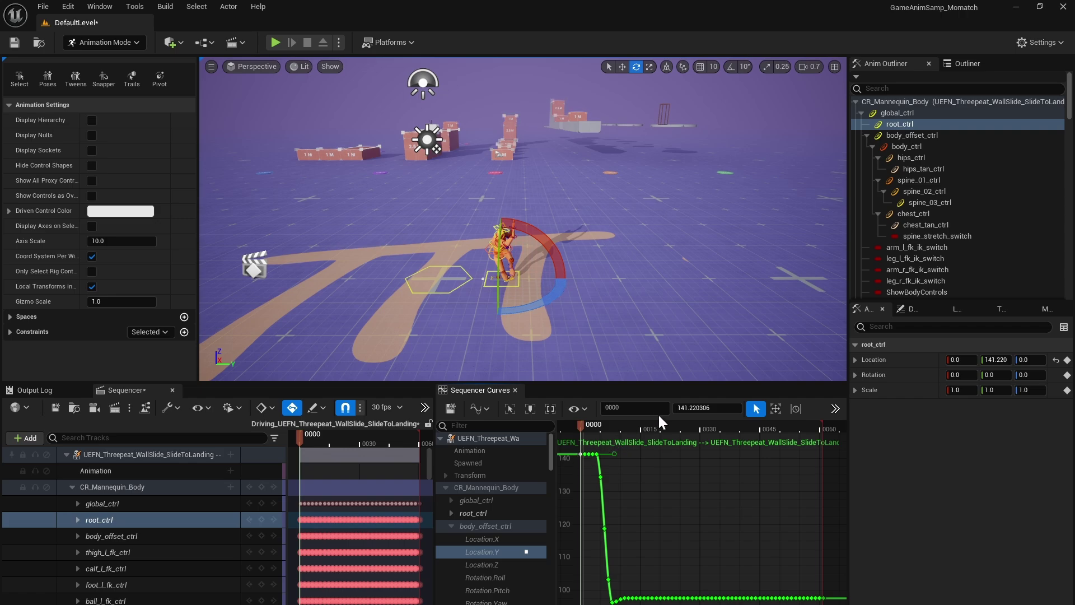
{"action": "left_click", "coordinate": [719, 410]}
{"action": "left_click_drag", "start_coordinate": [577, 425], "coordinate": [553, 454]}
{"action": "left_click", "coordinate": [730, 503]}
{"action": "key", "text": "ctrl+a"}
{"action": "left_click", "coordinate": [716, 408]}
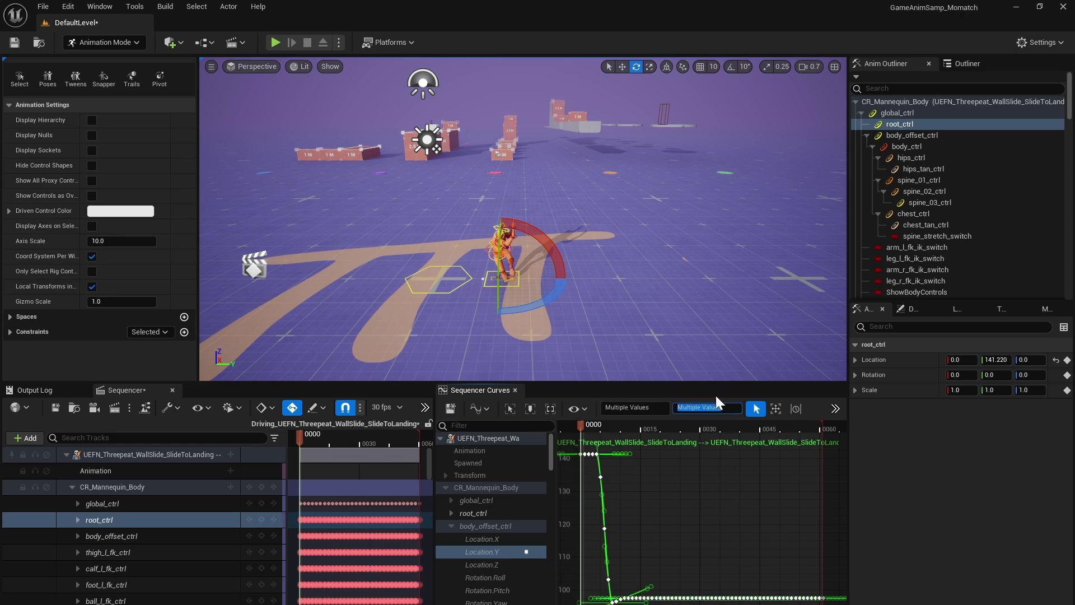
{"action": "key", "text": "Delete"}
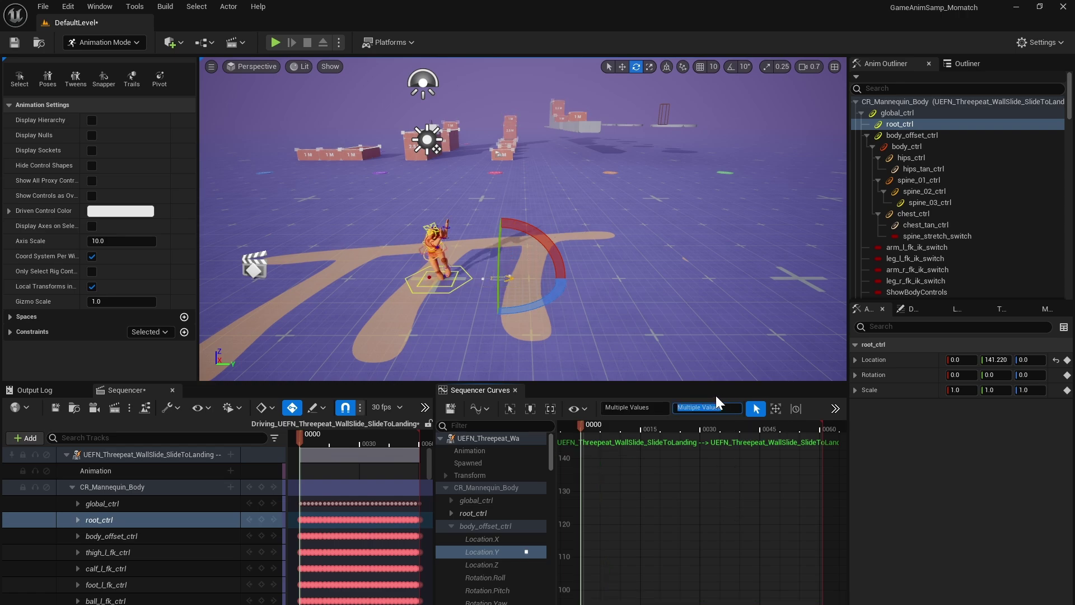
{"action": "key", "text": "Delete"}
Subtract 141.220306 from all Location.Y keys of root_ctrl so that its curve starts at 0
{"action": "left_click", "coordinate": [466, 514]}
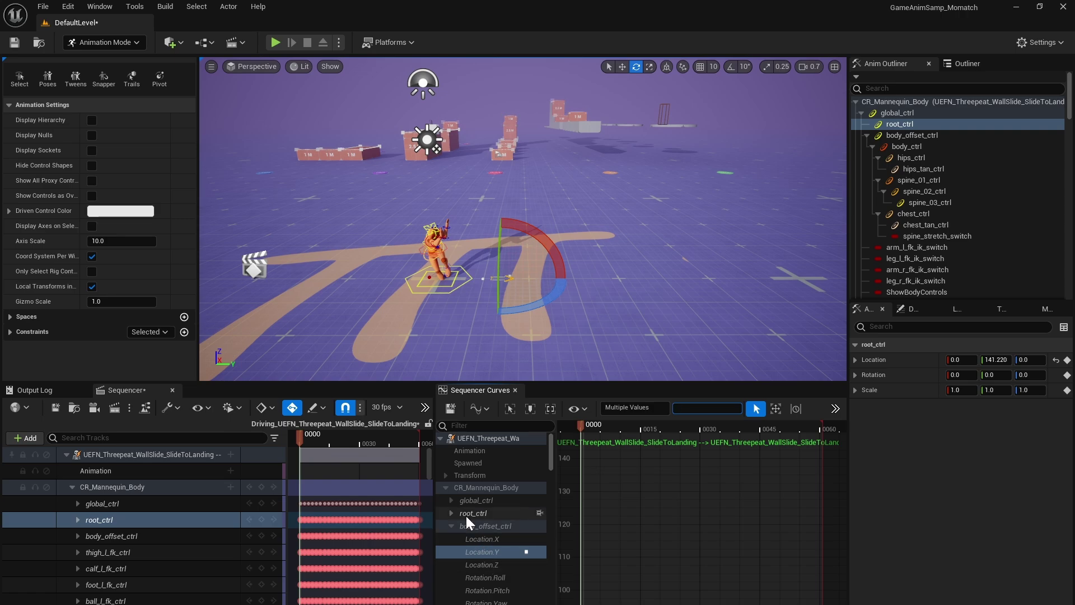
{"action": "left_click", "coordinate": [450, 513]}
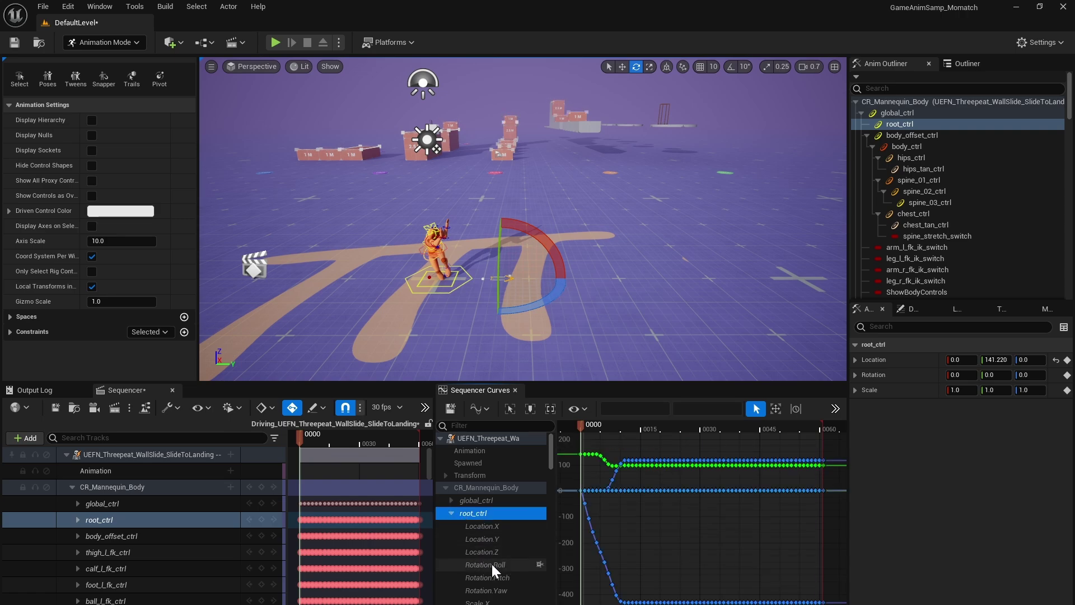
{"action": "left_click", "coordinate": [492, 540]}
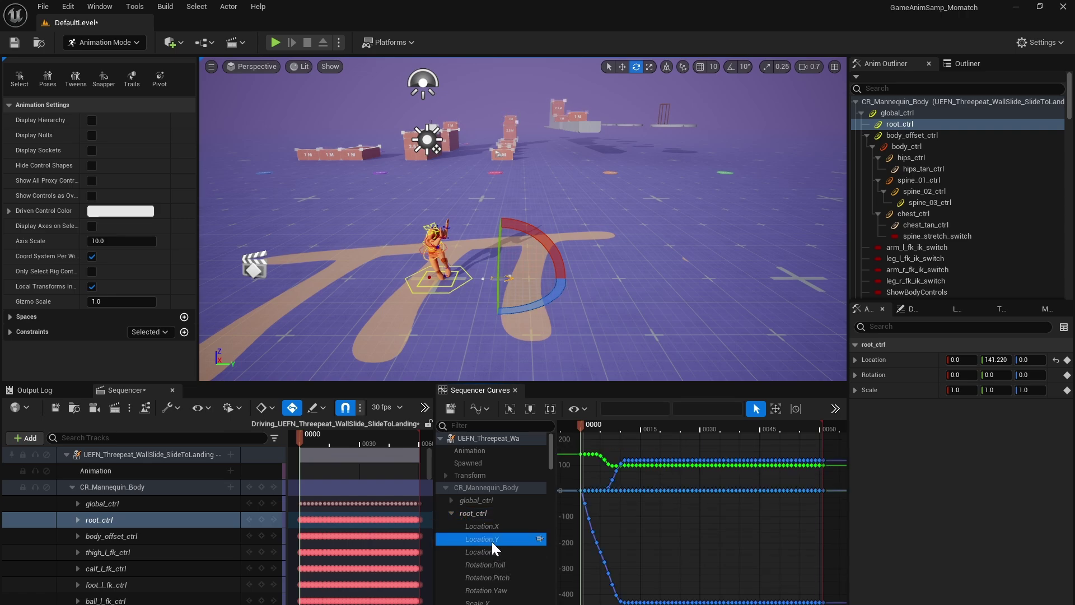
{"action": "left_click", "coordinate": [580, 453]}
{"action": "left_click", "coordinate": [660, 526]}
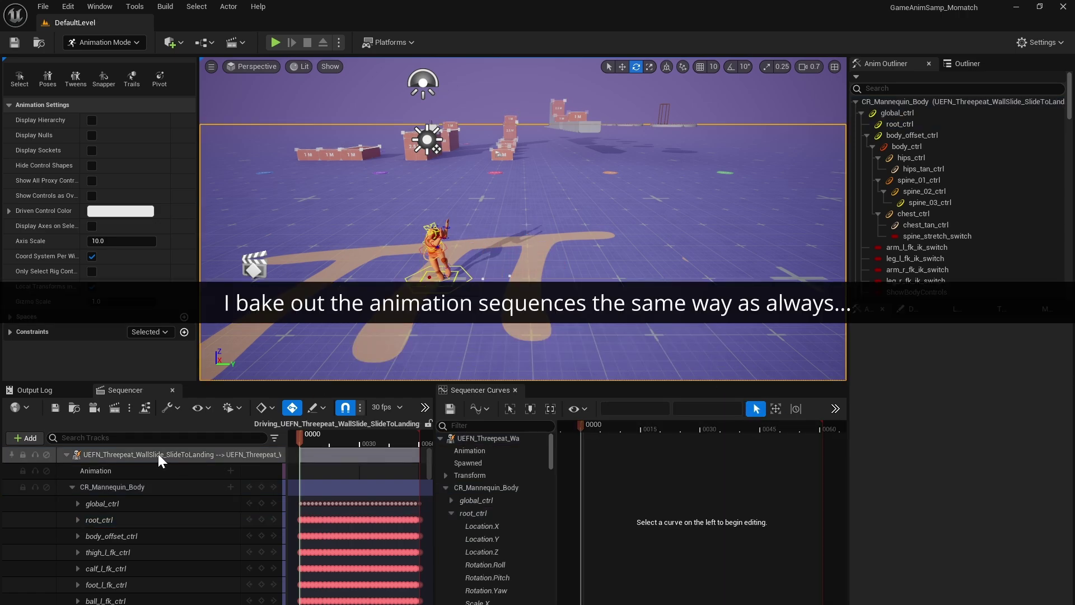
Bake the SlideToLanding track to an animation sequence named UEFN_Threepeat_WallSlide_SlideToLanding in the WallSlideTutorial folder
{"action": "right_click", "coordinate": [158, 455]}
{"action": "left_click", "coordinate": [213, 185]}
{"action": "scroll", "coordinate": [503, 368], "scroll_direction": "down", "scroll_amount": 10}
{"action": "left_click", "coordinate": [479, 388]}
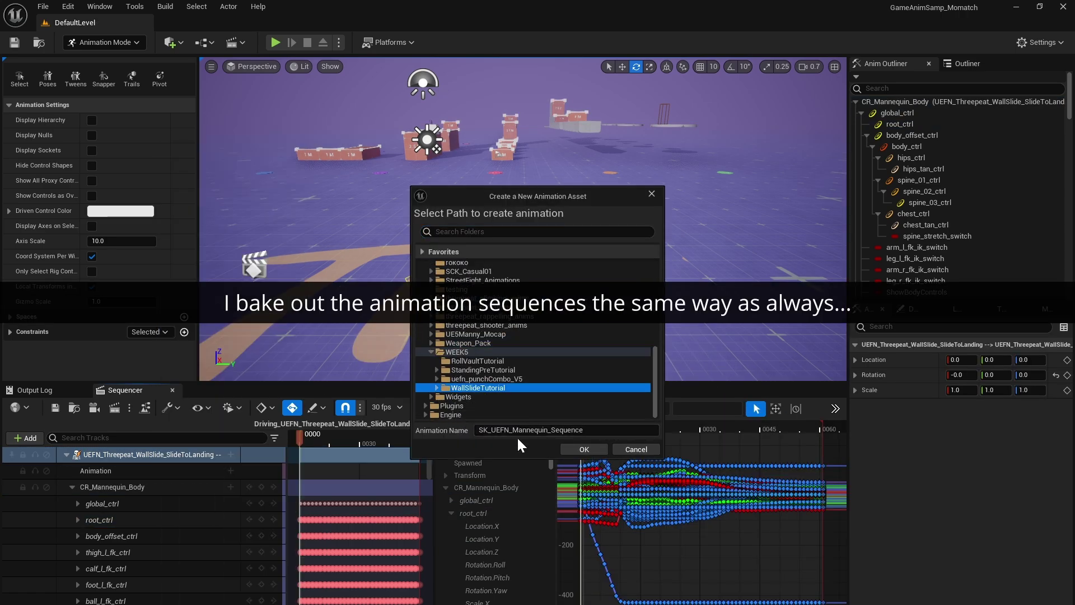
{"action": "double_click", "coordinate": [516, 433]}
{"action": "type", "text": "UEFN_Threepeat_WallSlide_SlideToLanding"}
{"action": "key", "text": "Return"}
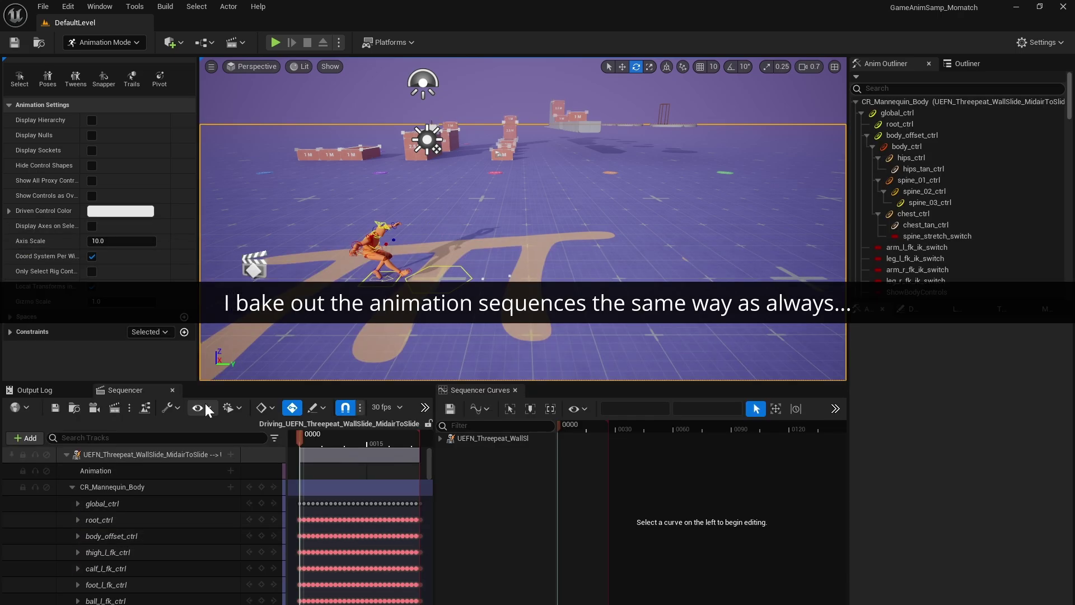
In the MidairToSlide sequence, add 125.384598 to all Location.Y keys of root_ctrl so that its curve starts at 0
{"action": "left_click", "coordinate": [100, 519]}
{"action": "left_click", "coordinate": [472, 502]}
{"action": "left_click", "coordinate": [581, 602]}
{"action": "left_click", "coordinate": [730, 410]}
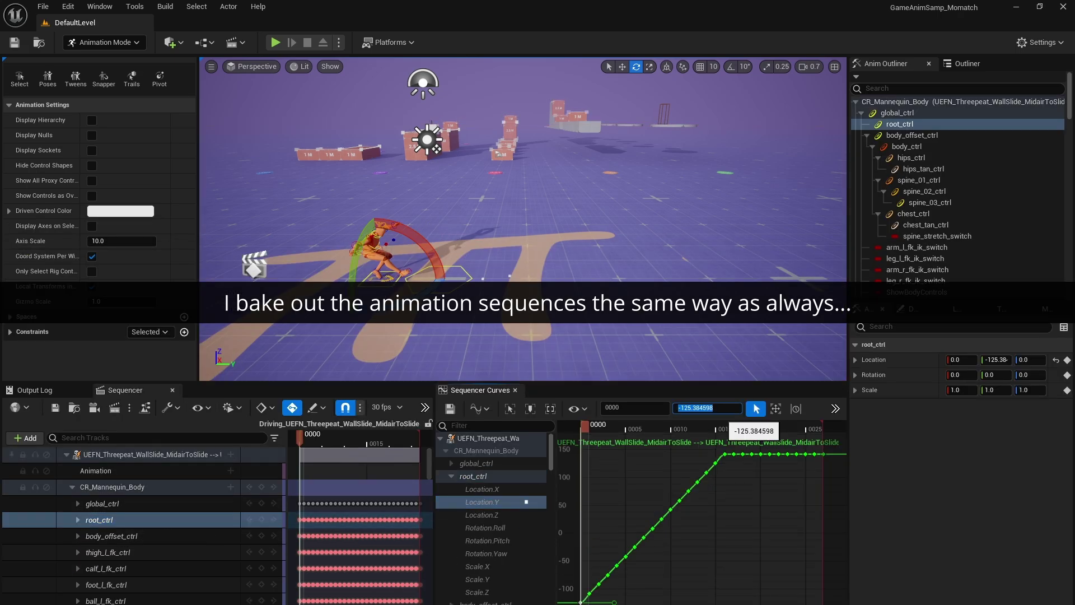
{"action": "left_click", "coordinate": [627, 570]}
{"action": "key", "text": "ctrl+a"}
{"action": "left_click", "coordinate": [723, 410]}
{"action": "type", "text": "+=125.384"}
{"action": "key", "text": "Return"}
Isolate the Location.Y curve of body_offset_ctrl in the MidairToSlide sequence for editing
{"action": "scroll", "coordinate": [489, 535], "scroll_direction": "down", "scroll_amount": 2}
{"action": "left_click", "coordinate": [451, 552]}
{"action": "left_click", "coordinate": [483, 578]}
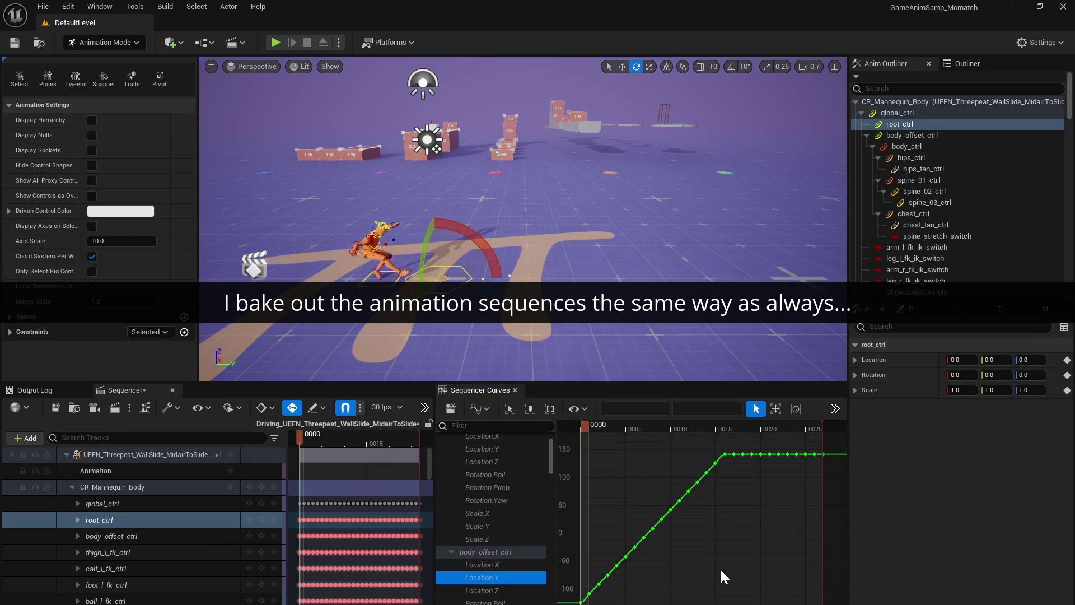